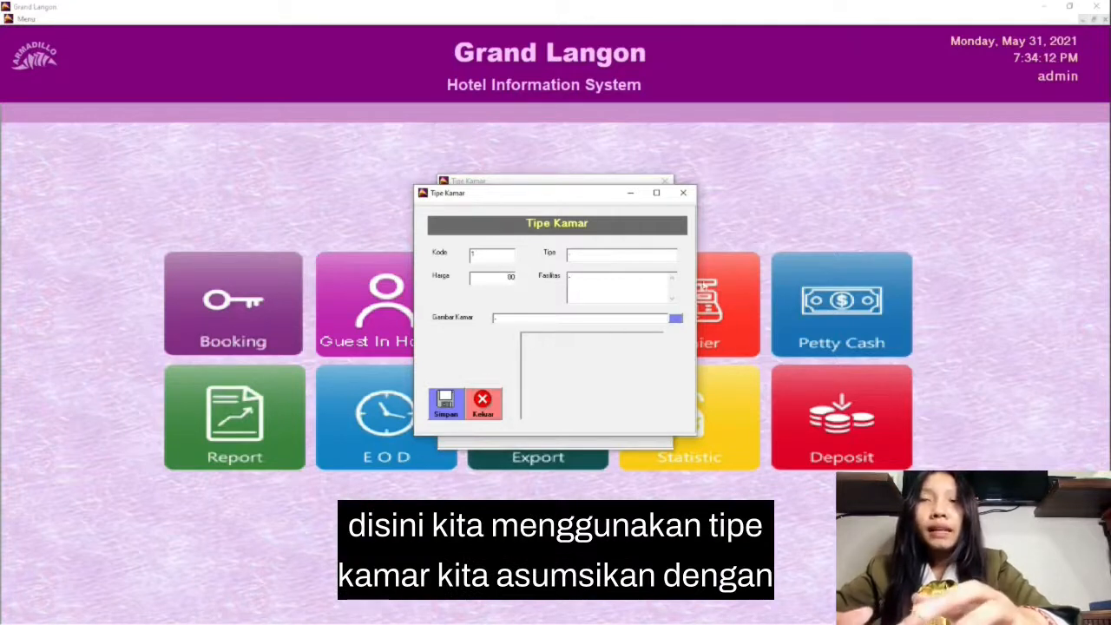
Step: Fill in room type 1 as SIG, with facilities "1 Single Bed, Tv, Ac, Bathroom, Water Heater"
left_click(620, 253)
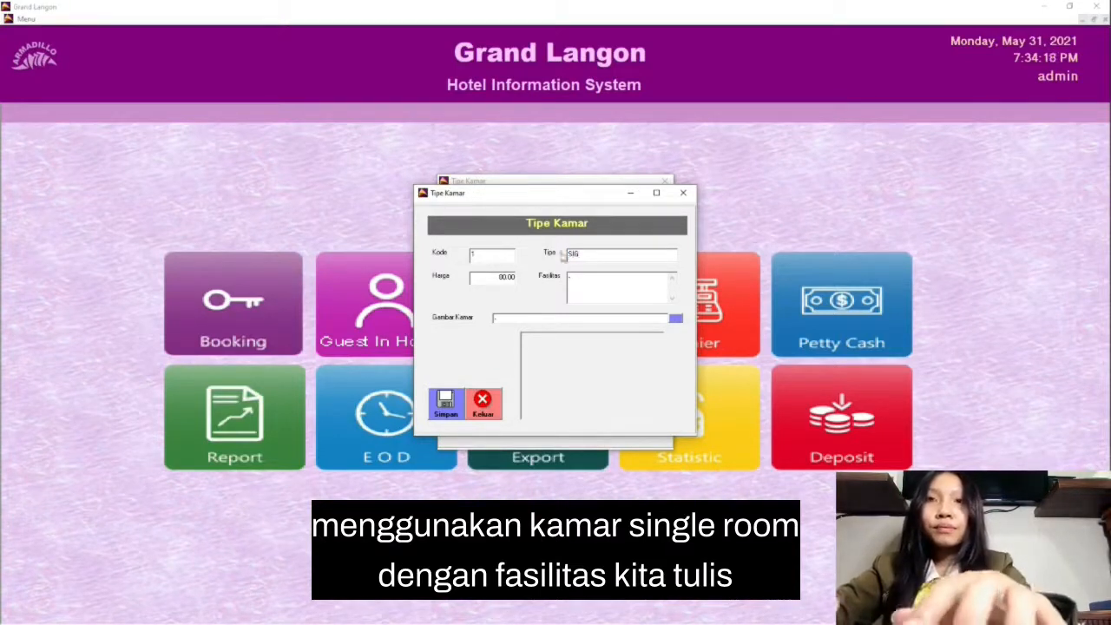
left_click(626, 274)
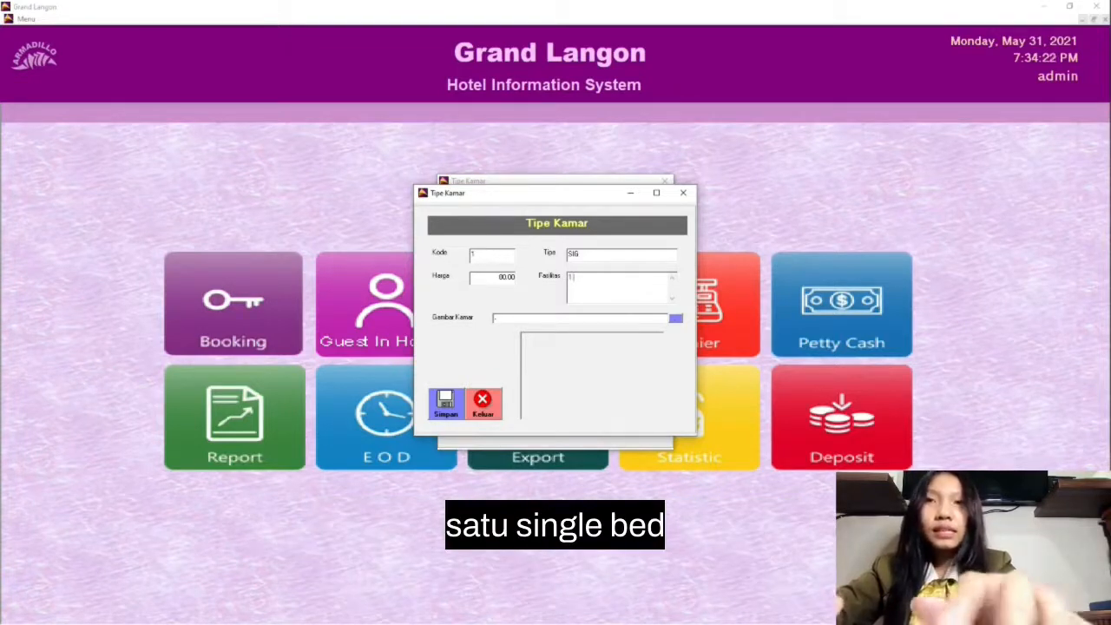
type("1 Single")
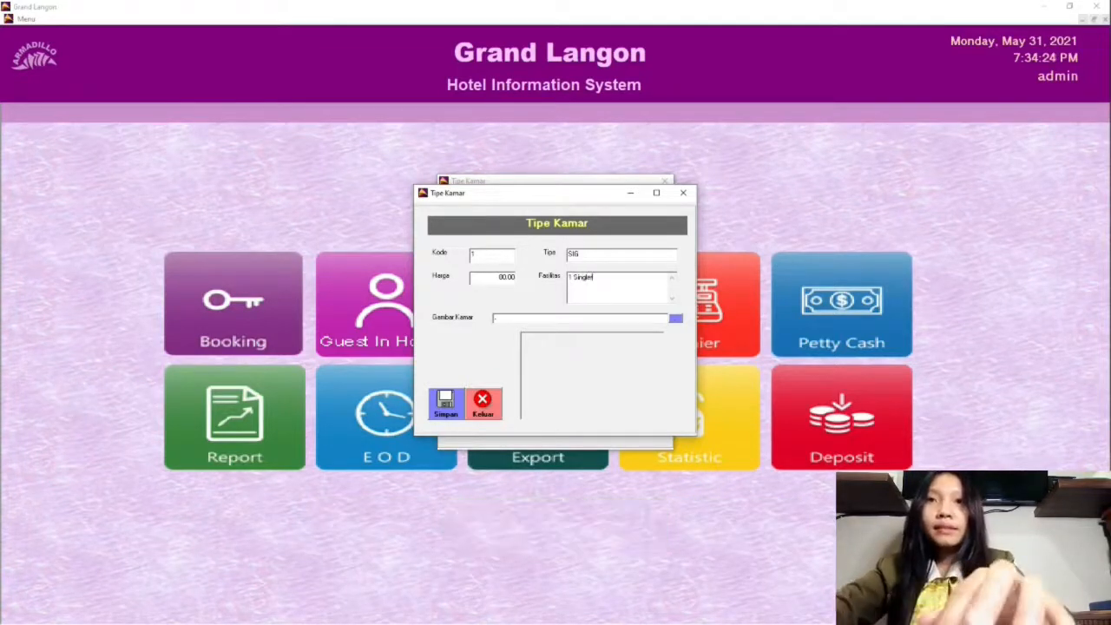
key("BackSpace")
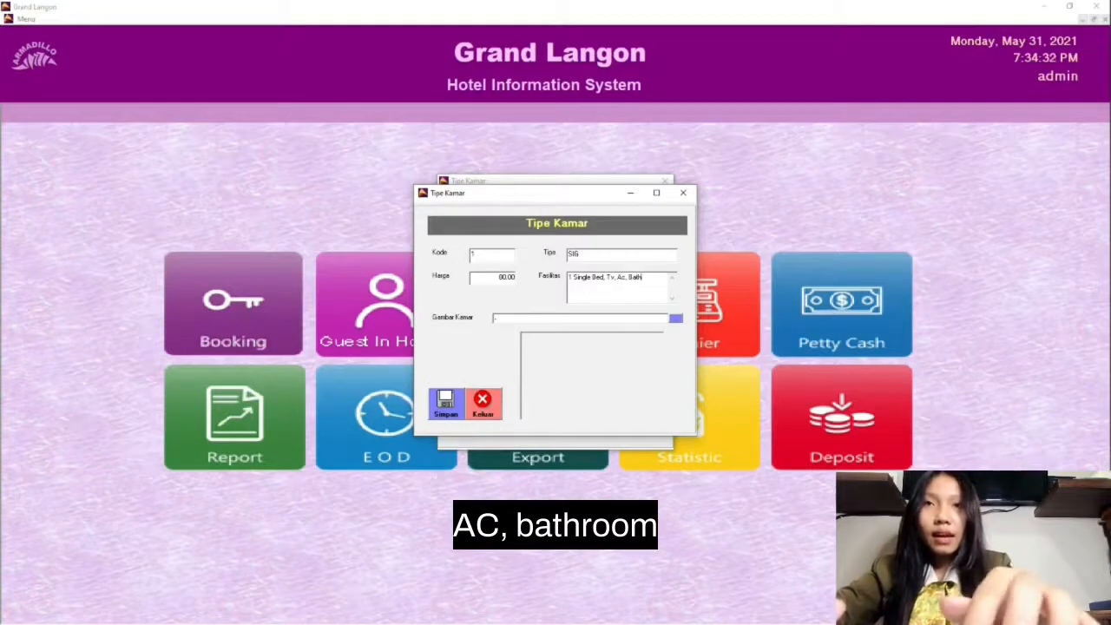
type("om, ")
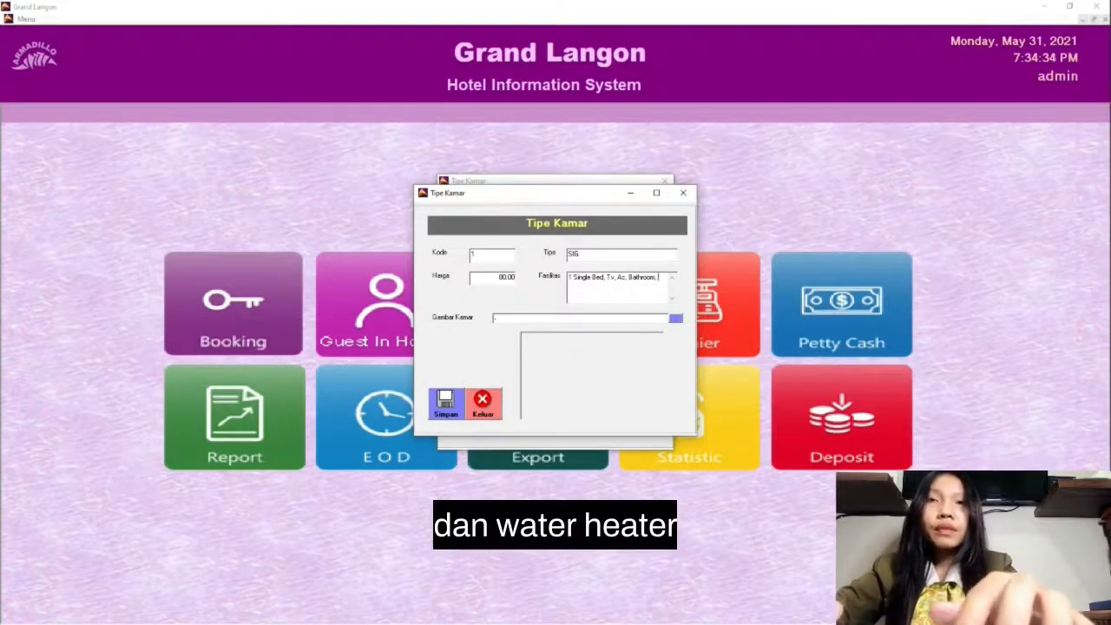
type("Water Heater")
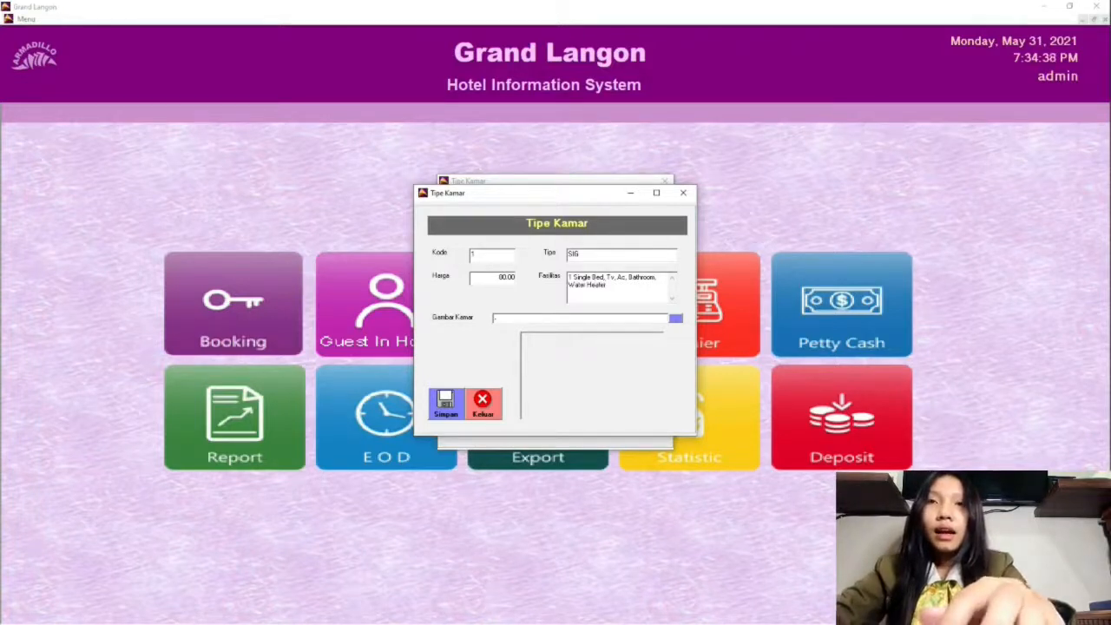
Step: Copy the complete facilities text of room type 1 for reuse and save the record
left_click_drag(617, 287, 555, 262)
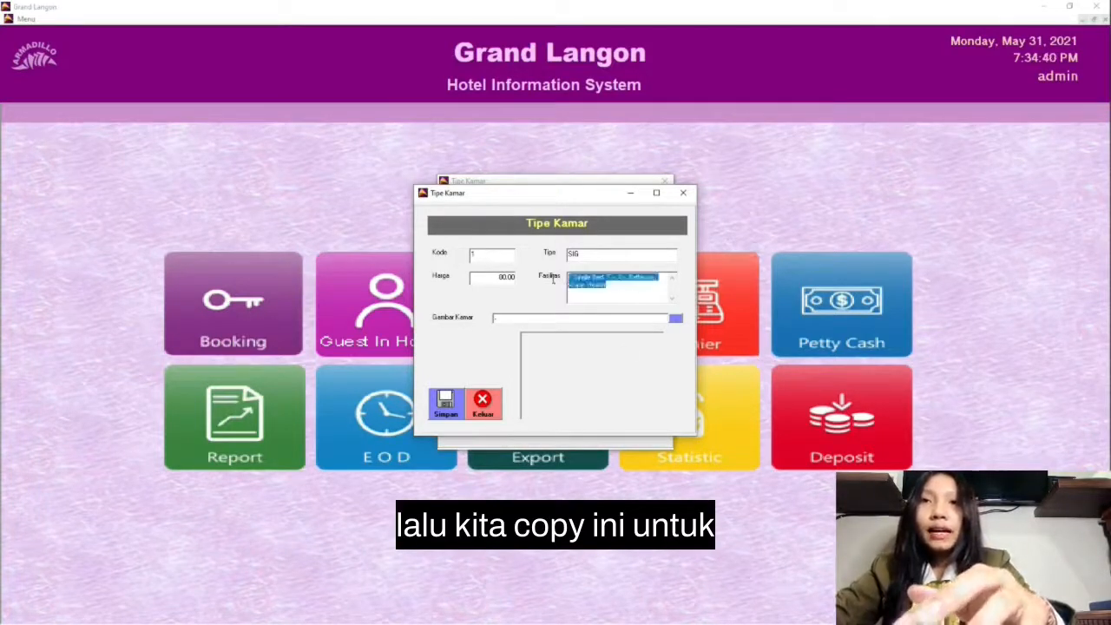
key("ctrl+c")
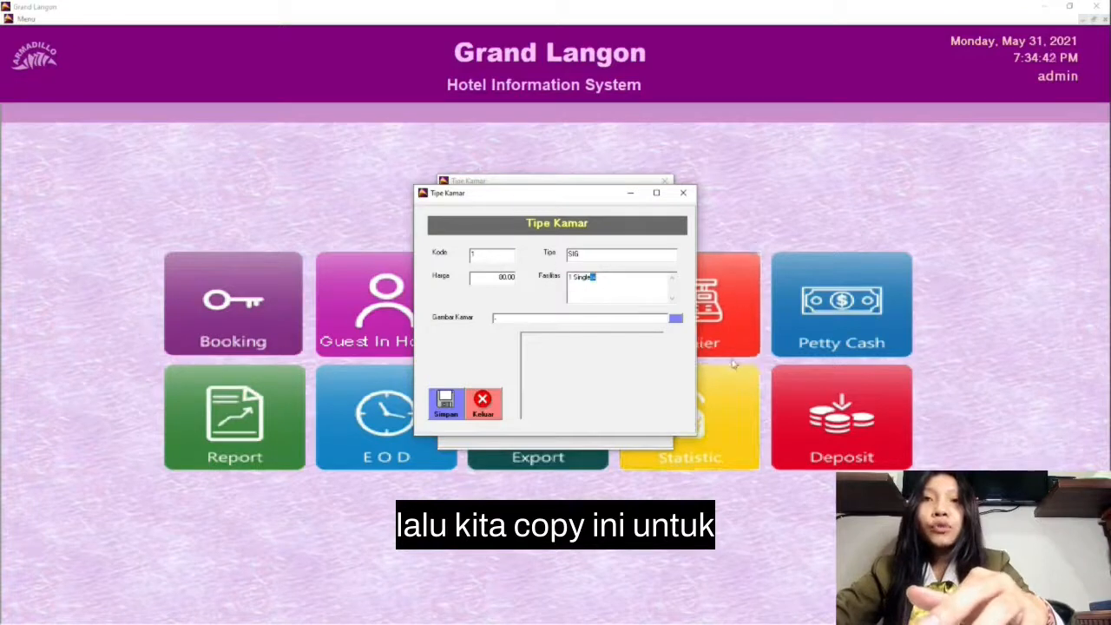
key("ctrl+z")
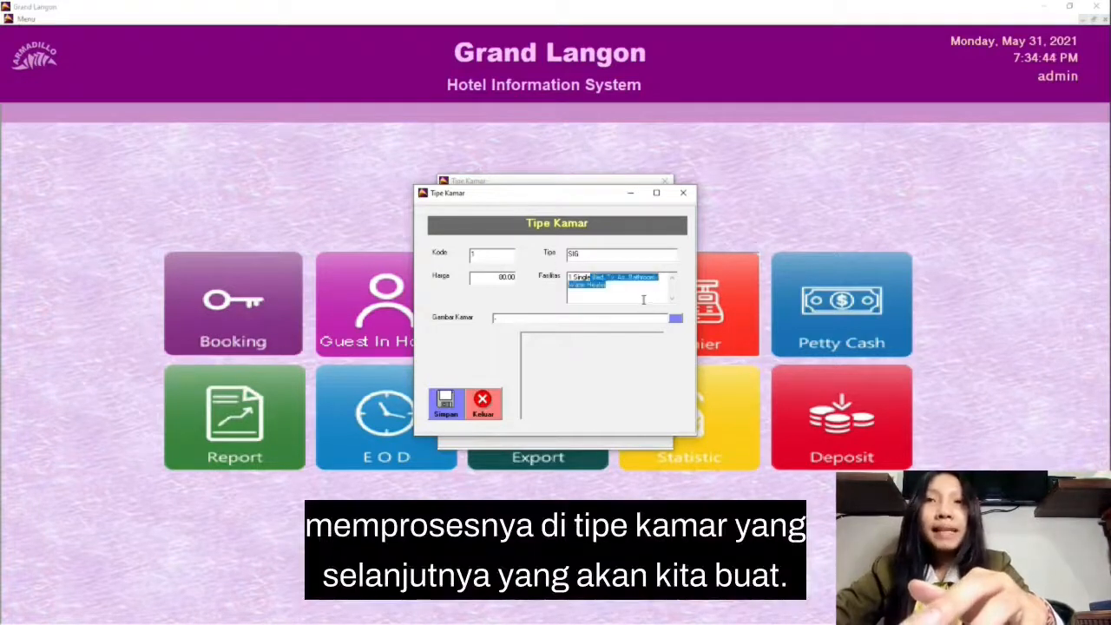
left_click(630, 284)
left_click_drag(627, 290, 550, 255)
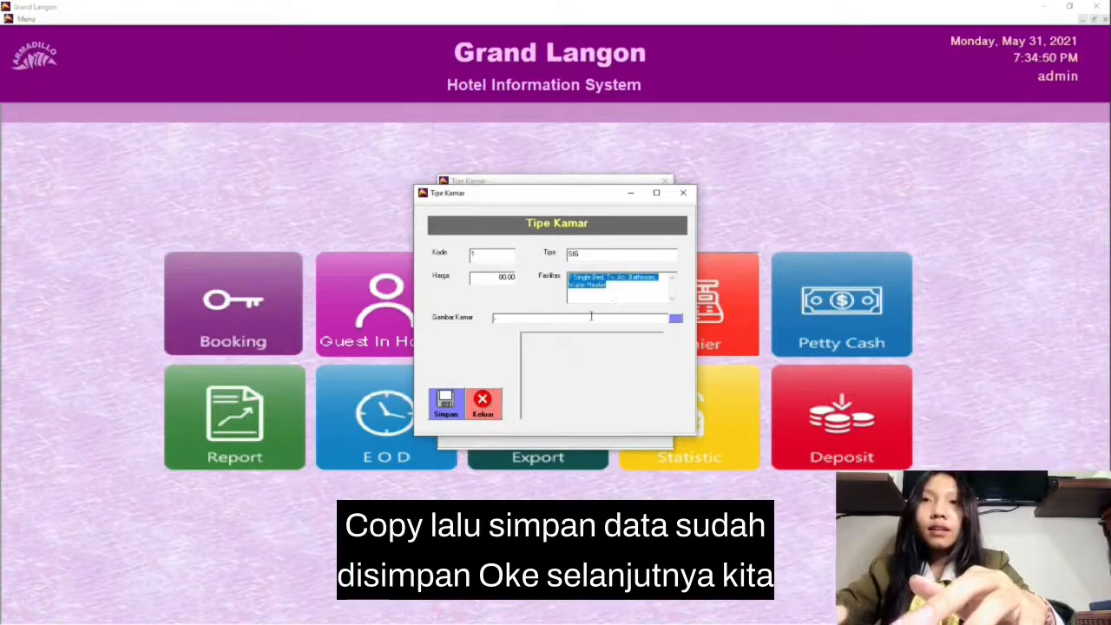
left_click(440, 406)
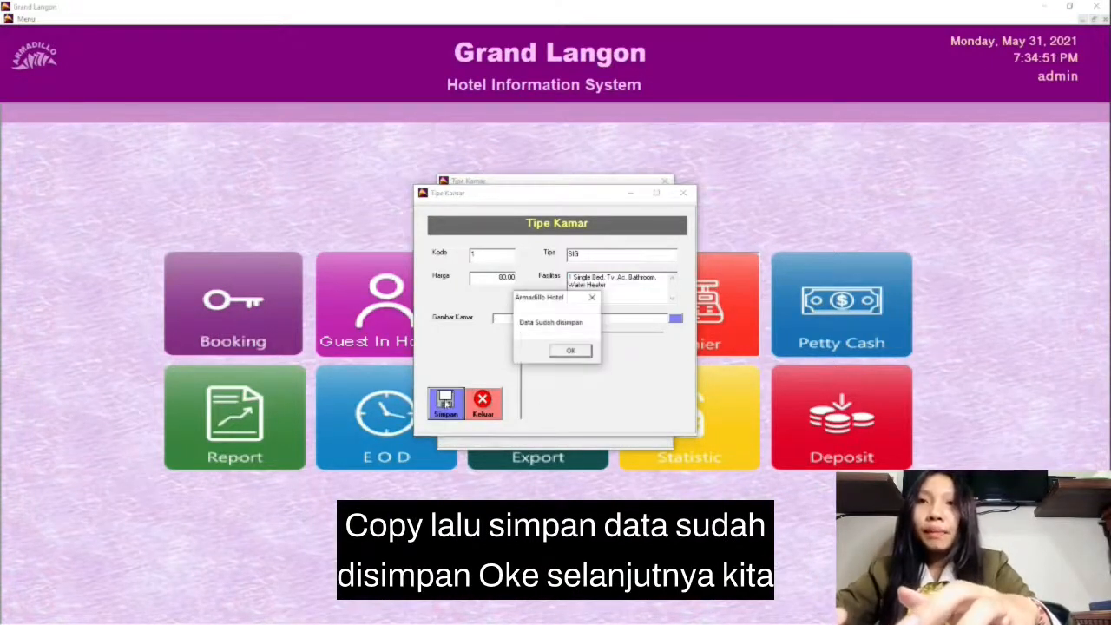
left_click(568, 351)
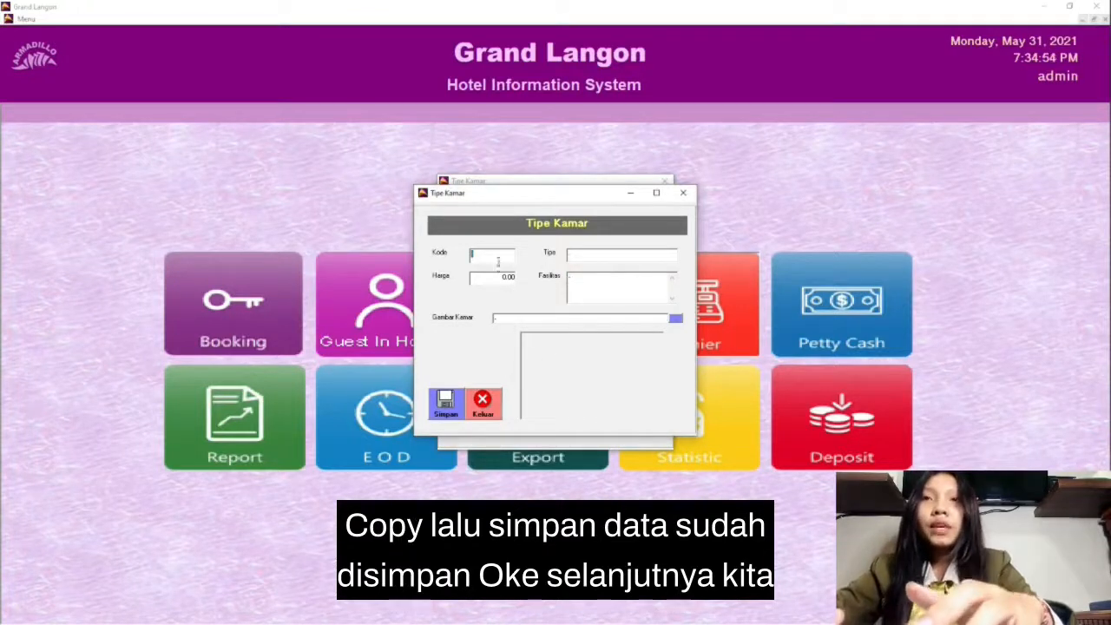
Step: Add and save room type 2 as DLX, priced at 100, reusing the copied facilities text
type("2")
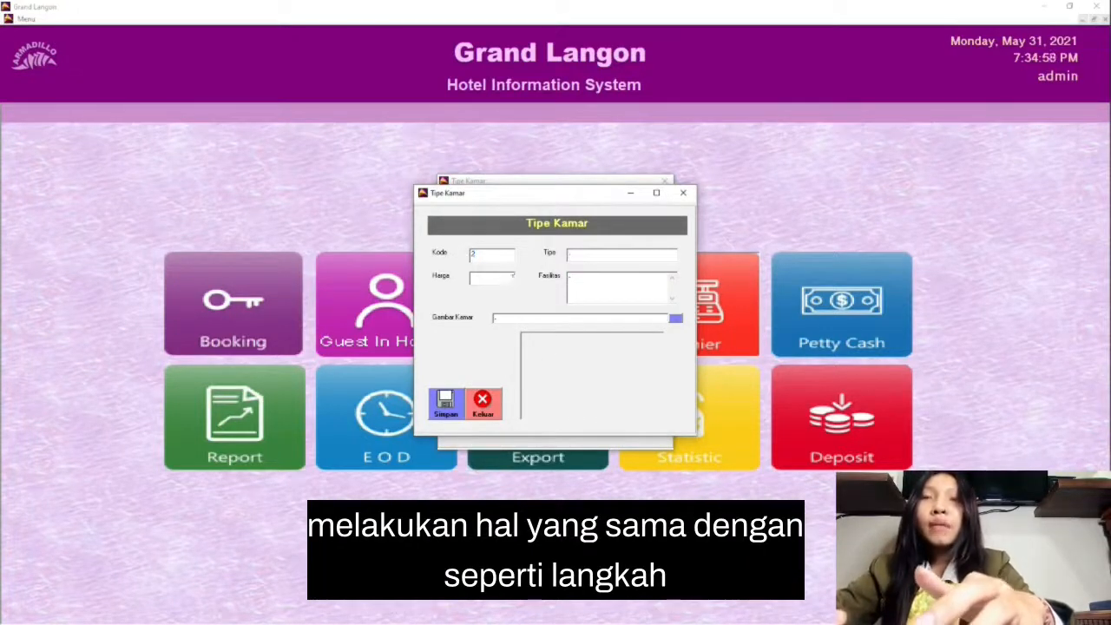
left_click(513, 276)
type("100")
left_click(647, 251)
type("DLX")
left_click(657, 278)
key("ctrl+v")
left_click(445, 403)
left_click(570, 352)
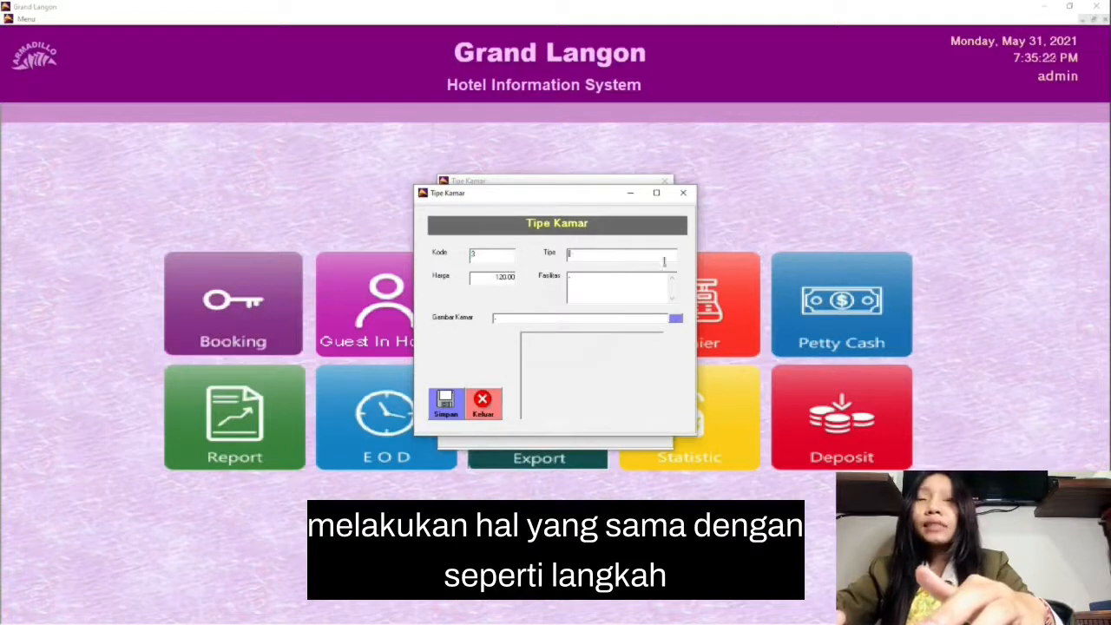
Step: Complete and save room type 3 as SU, priced at 120, changing the bed in the pasted facilities to King
type("STD")
key("ctrl+v")
type("King")
left_click(445, 404)
left_click(570, 352)
Step: Add and save room type 4 as ESU, priced at 140, with the copied facilities text
type("4140")
left_click(614, 253)
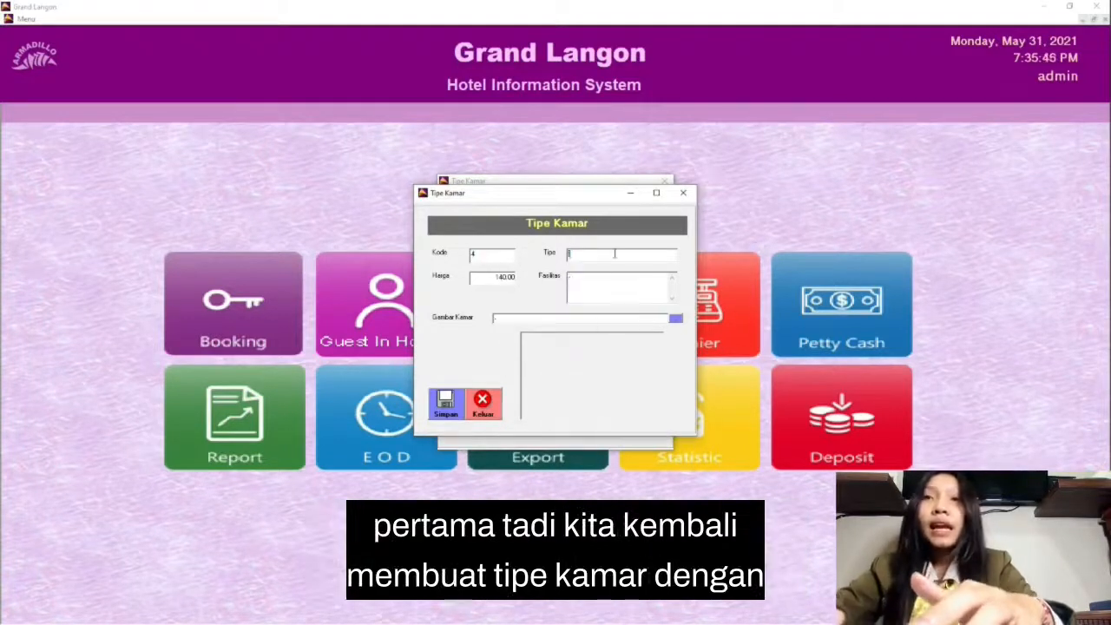
type("ESU")
key("ctrl+v")
left_click(446, 403)
Step: Add and save room type 5 as PSU, priced at 150, with facilities "1 King Bed, Tv, Ac, Bathroom, Water Heater"
type("5150")
left_click(599, 253)
type("PSU")
key("ctrl+v")
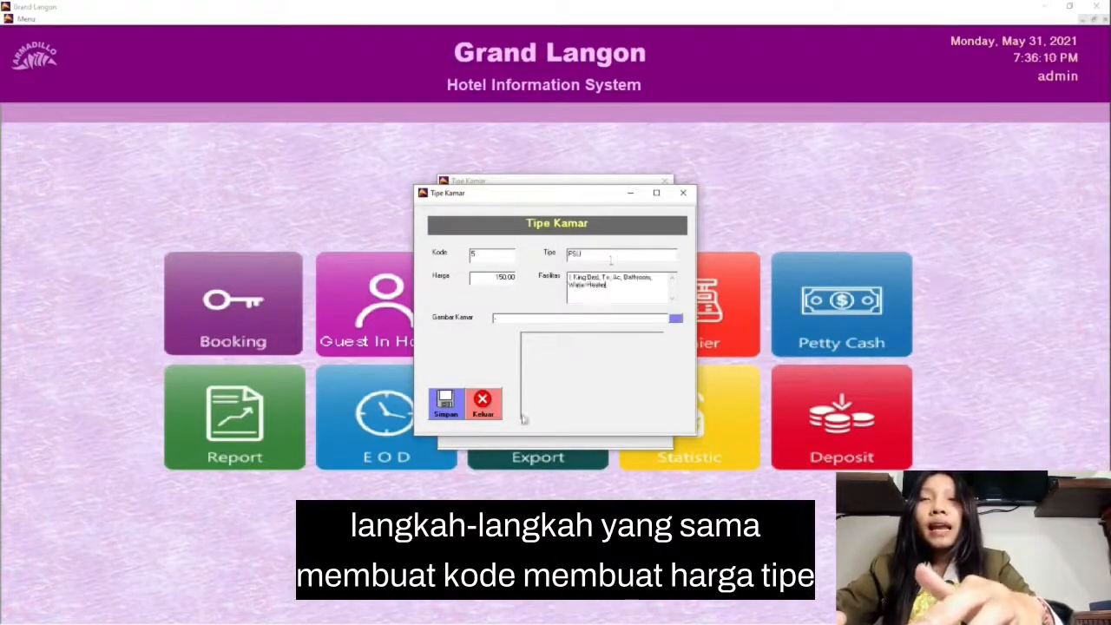
left_click(445, 403)
Step: Add and save room type 6 as TWN, priced at 160, with facilities "2 Twin Bed, Tv, Ac, Bathroom, Water Heater"
type("6160")
left_click(599, 253)
type("TWN")
key("ctrl+v")
left_click_drag(568, 277, 599, 278)
type("2 Twi")
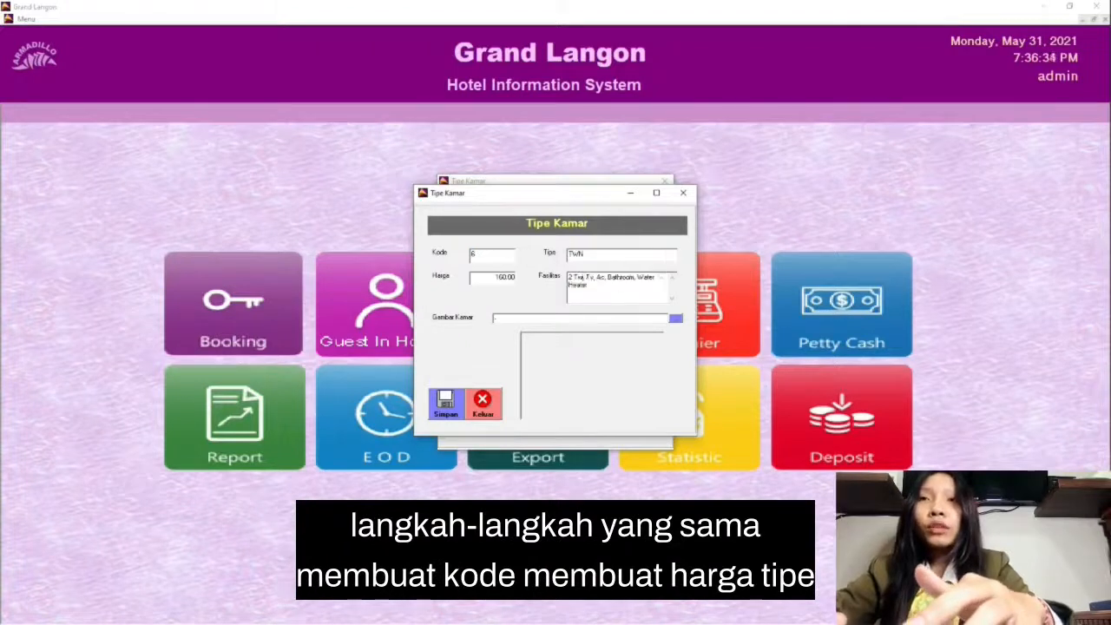
type("n Bed")
left_click(445, 403)
left_click(570, 352)
Step: Enter the price of room type 7, name it STD, and save the record
left_click_drag(500, 278, 536, 276)
type("170")
left_click(570, 253)
type("STD")
left_click(445, 403)
left_click(571, 352)
Step: Add and save room type 8 as SUP, priced at 200
type("180")
left_click(573, 254)
type("SUP")
left_click(446, 404)
left_click(571, 352)
Step: Add and save room type 9 as Penthouse, priced at 250, with the copied facilities text
type("200")
left_click(573, 255)
type("Penthouse")
left_click(574, 279)
key("ctrl+v")
left_click(445, 404)
left_click(570, 352)
Step: Add and save room type 10 as FAM, priced at 300, with the copied facilities, and close the room type list after reviewing it
type("10 FAM 300")
left_click(572, 254)
type("FAM")
left_click(581, 278)
key("ctrl+v")
left_click(446, 403)
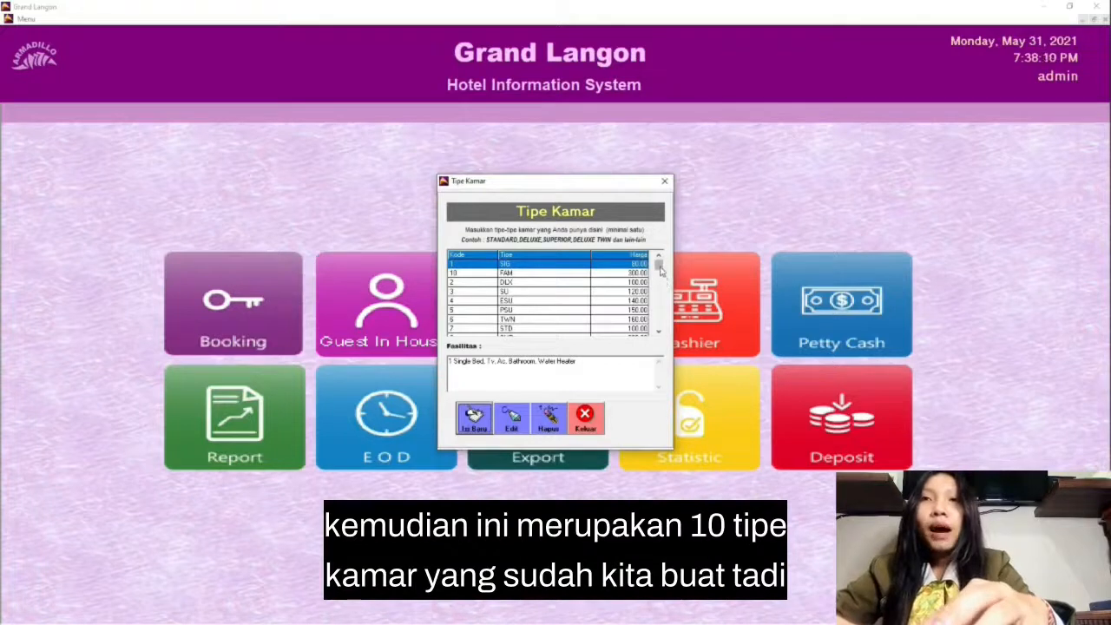
left_click_drag(659, 271, 660, 322)
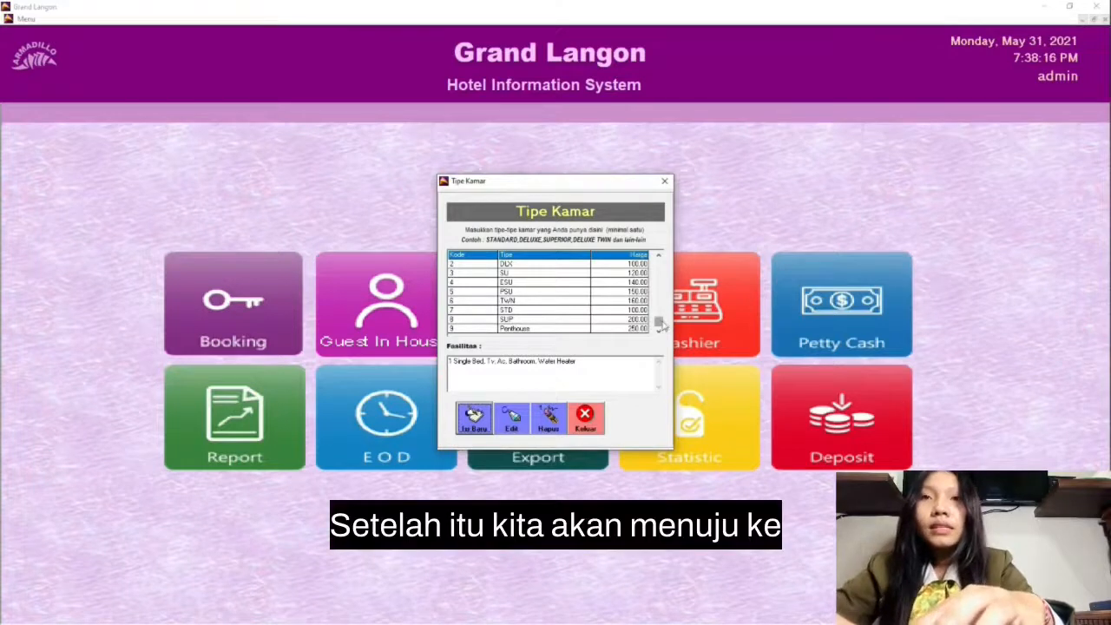
left_click_drag(661, 322, 659, 261)
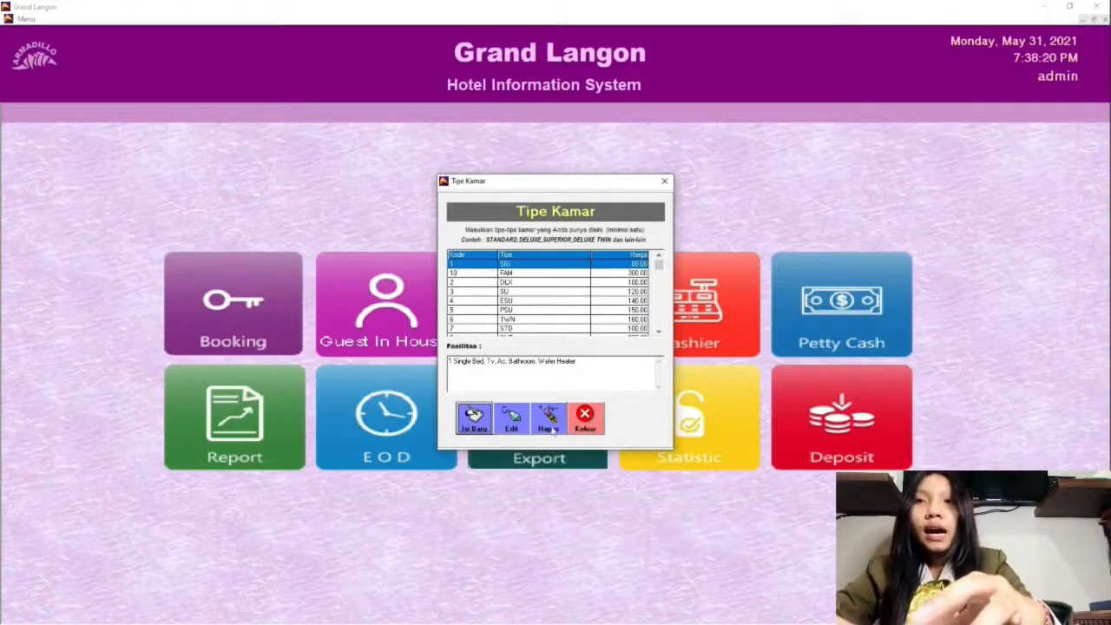
left_click(584, 419)
Step: Open the room location setup (Lokasi Kamar) and add location code 1 as "Lantai 1"
left_click(26, 18)
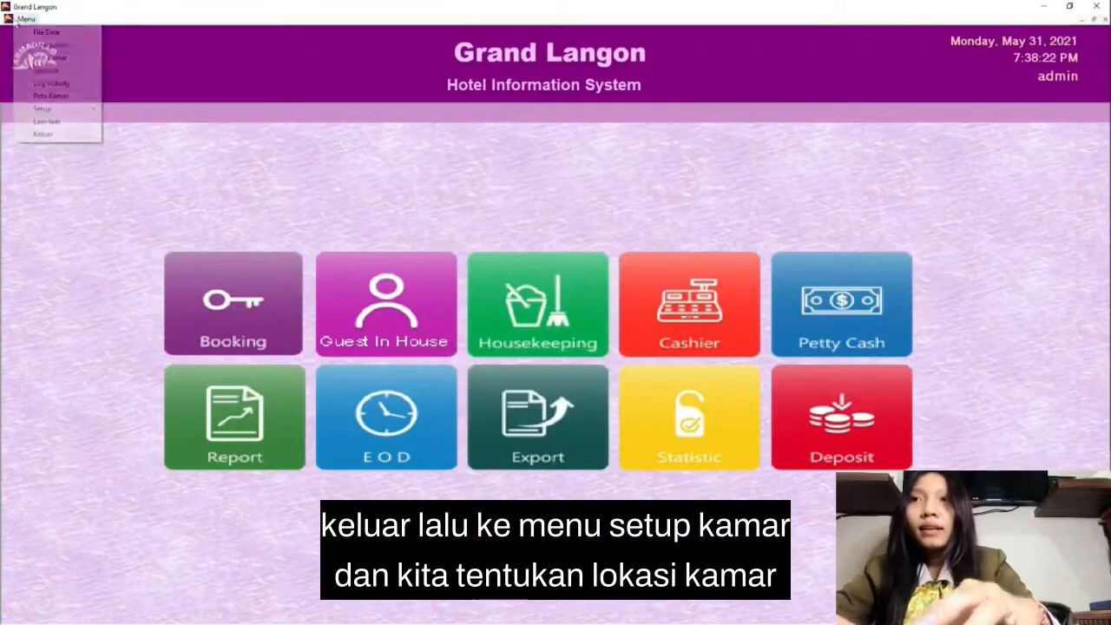
mouse_move(74, 113)
mouse_move(165, 123)
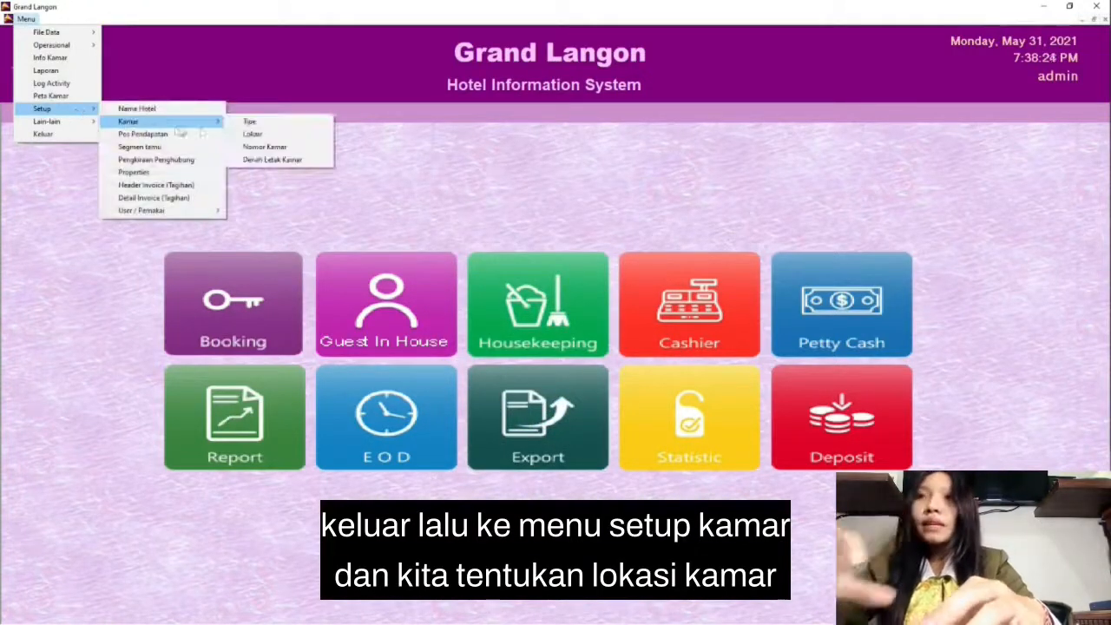
left_click(247, 135)
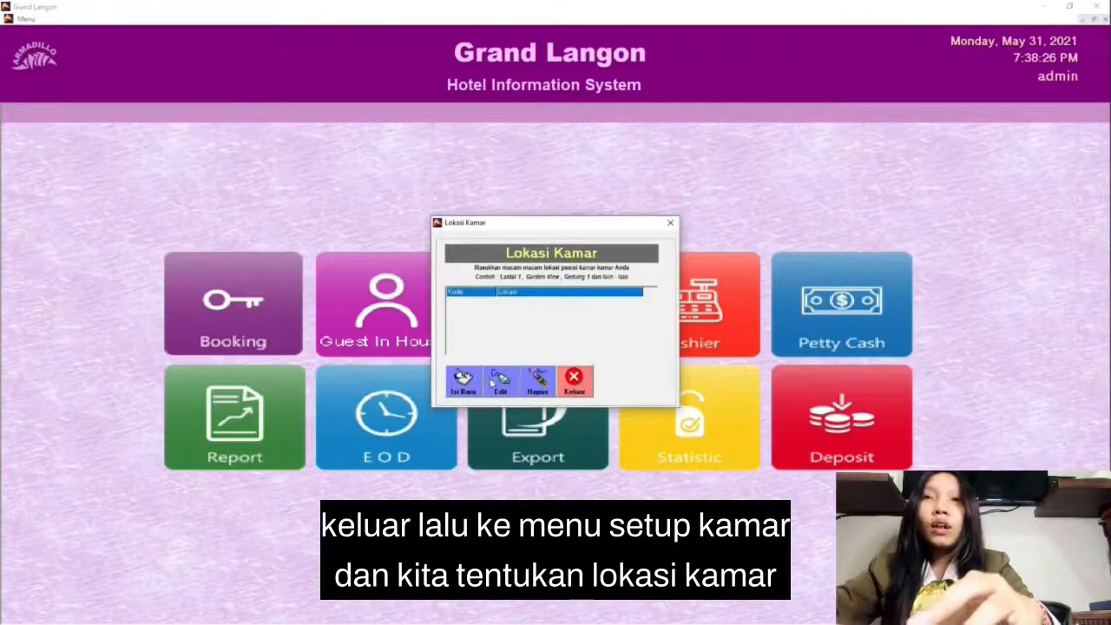
left_click(463, 379)
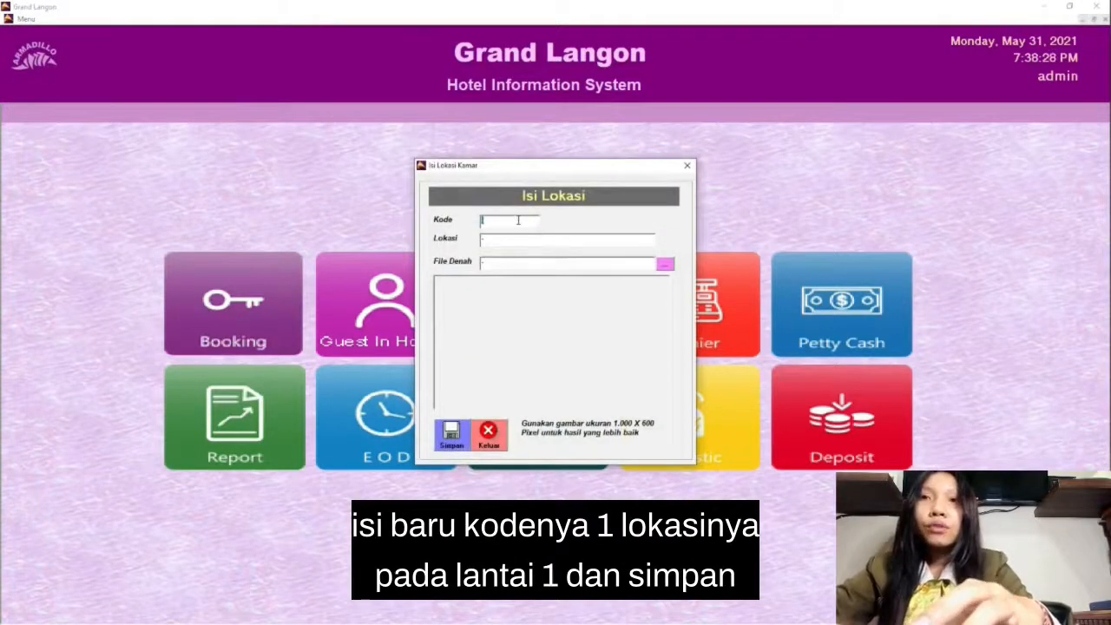
type("1")
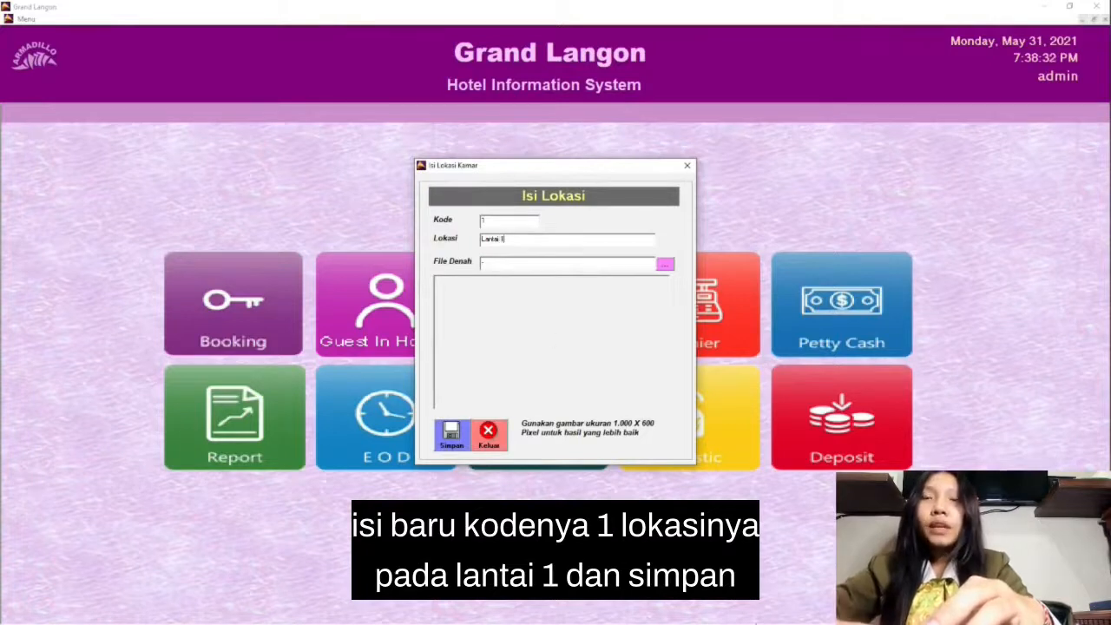
left_click(451, 437)
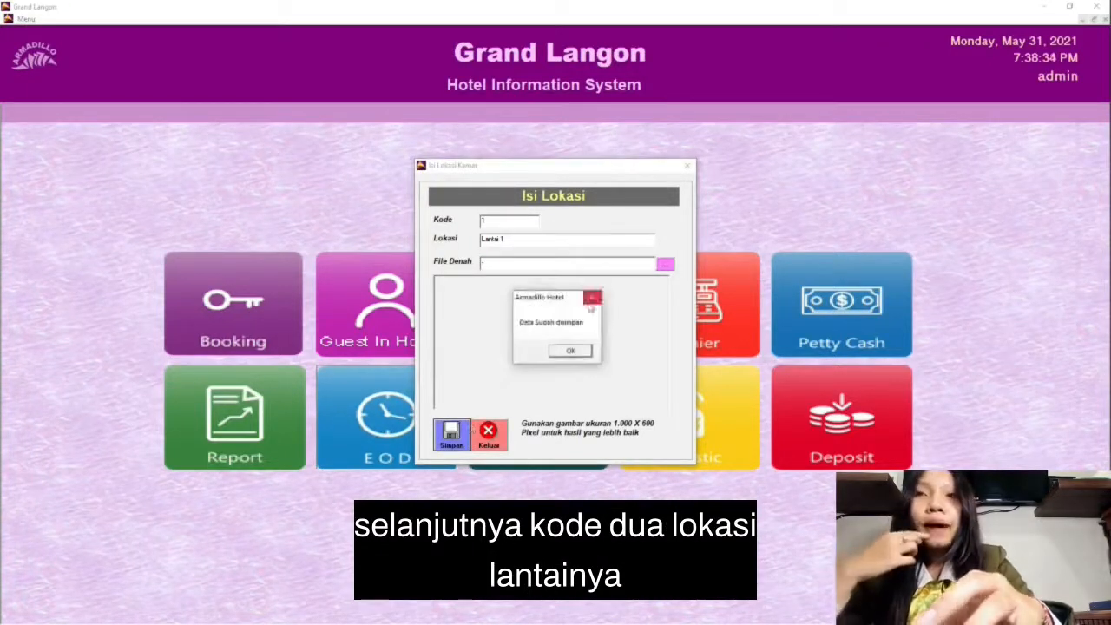
left_click(571, 351)
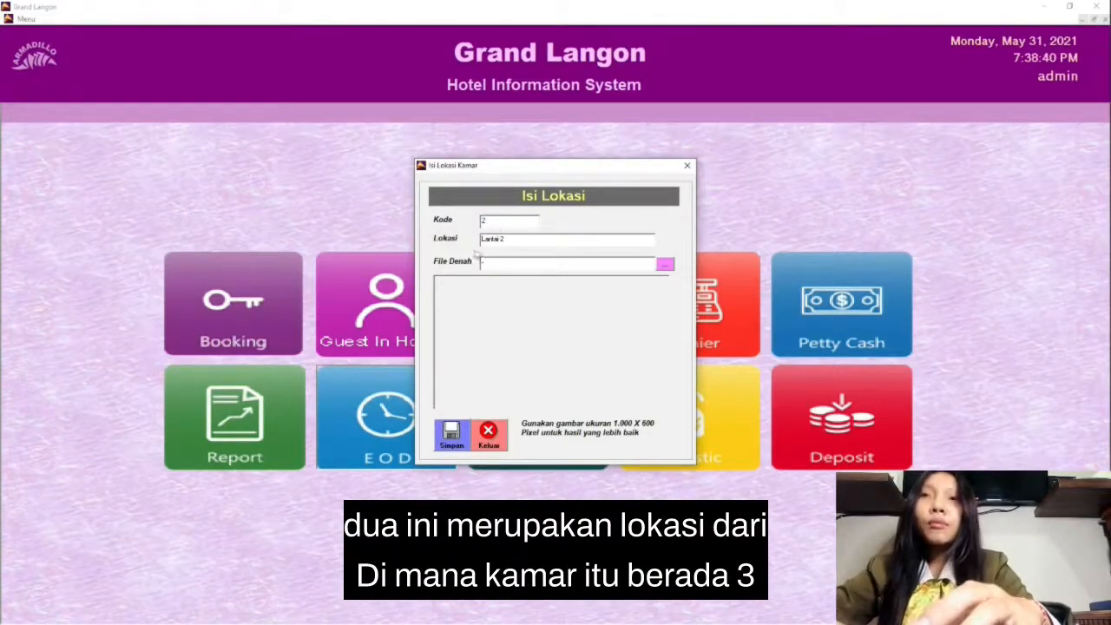
Step: Save location 2 as "Lantai 2" and location 3 as "Lantai 3", closing the room location setup
left_click(453, 434)
left_click(573, 354)
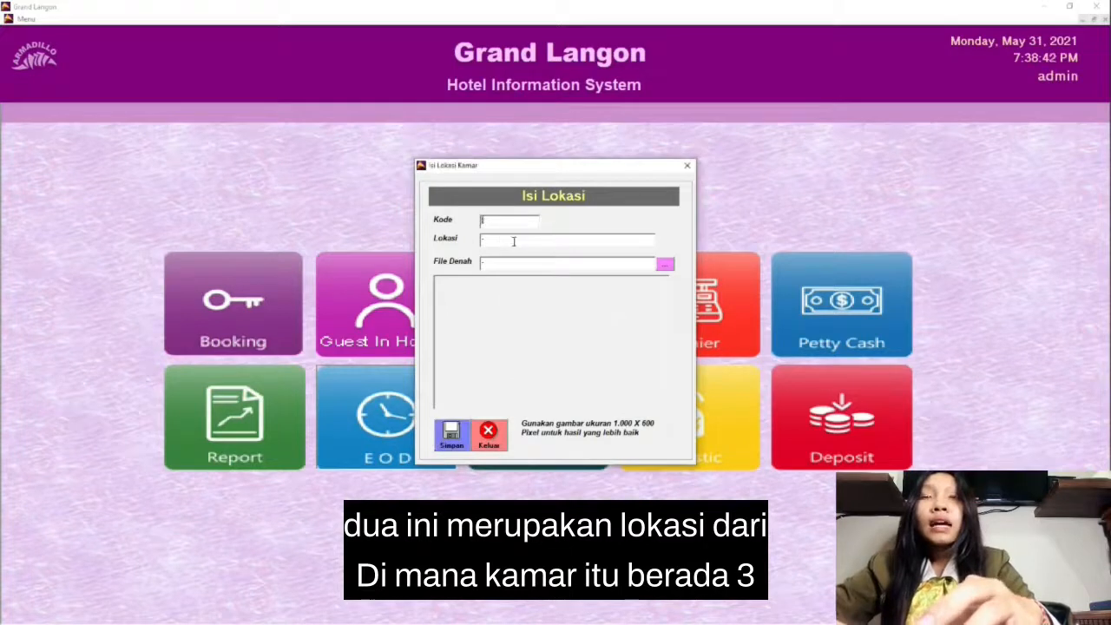
left_click(524, 241)
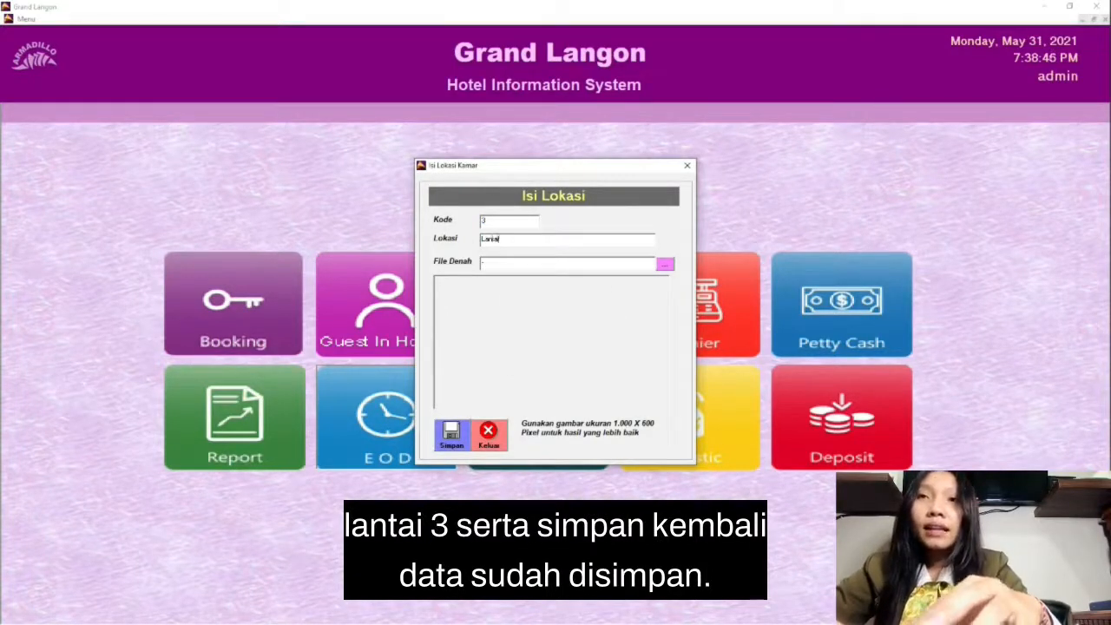
type("Lantai 3")
left_click(451, 434)
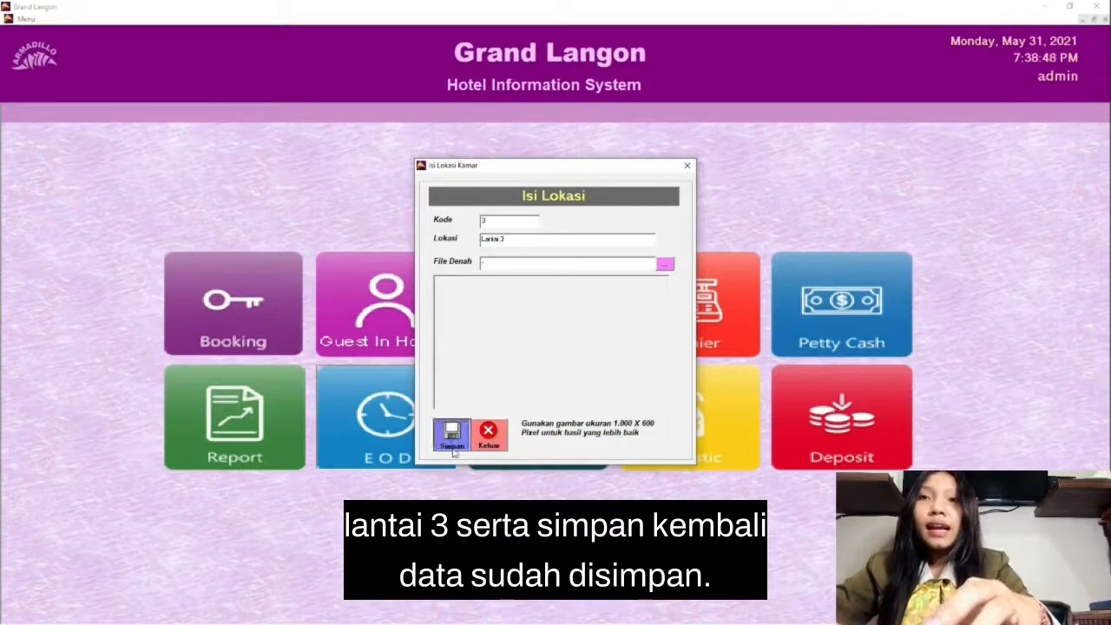
left_click(573, 354)
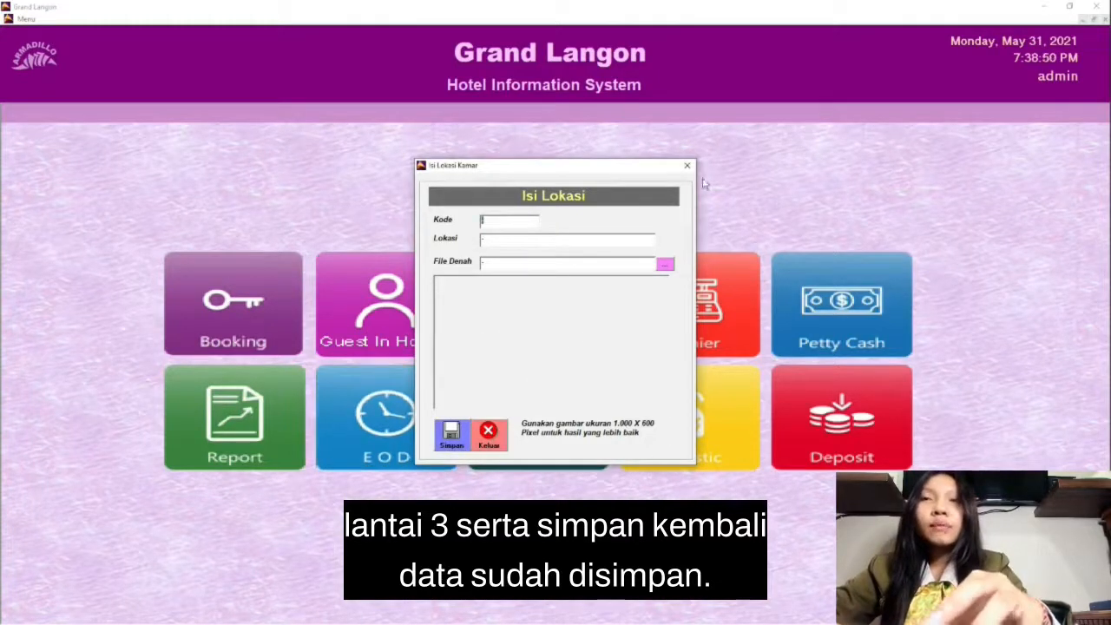
left_click(687, 165)
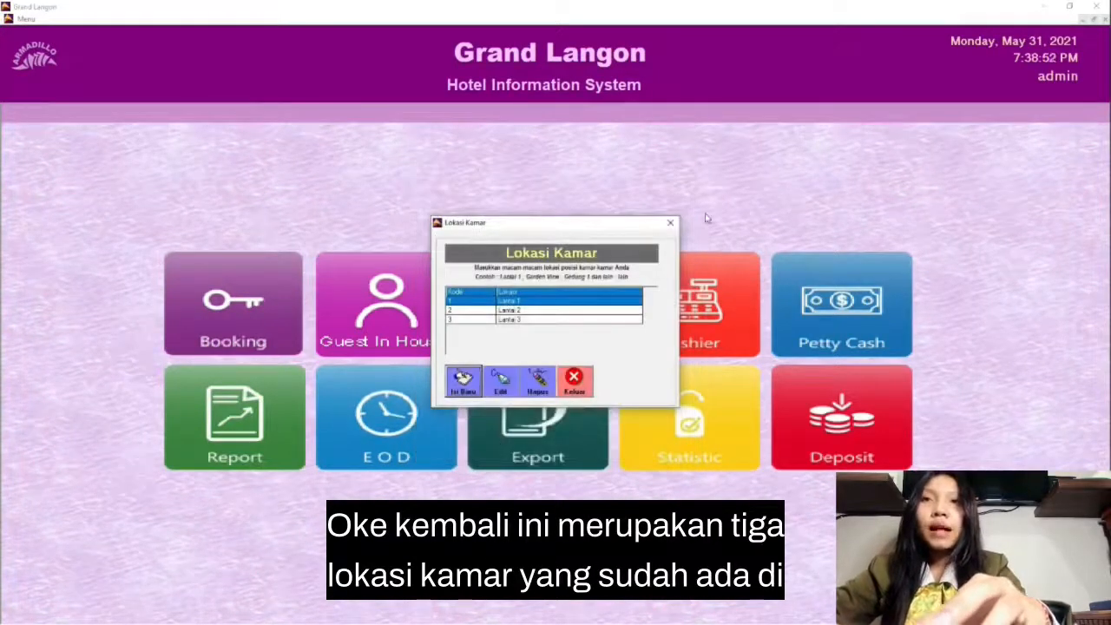
left_click(575, 382)
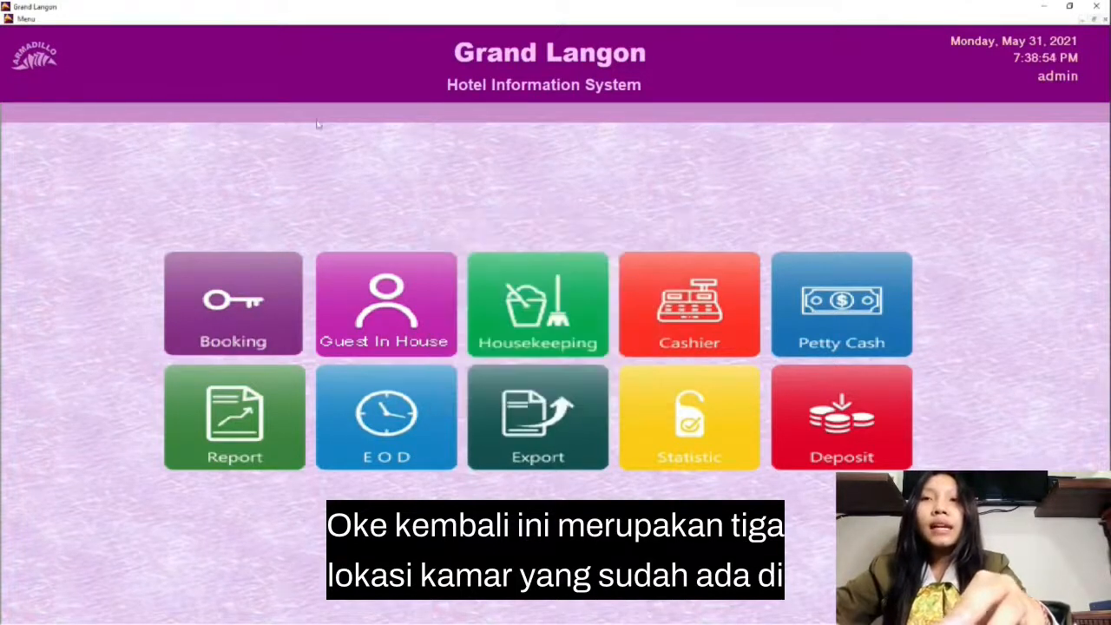
Step: Open the room number setup (Setup Nomor Kamar) and start a new room numbered 101
left_click(26, 19)
mouse_move(96, 110)
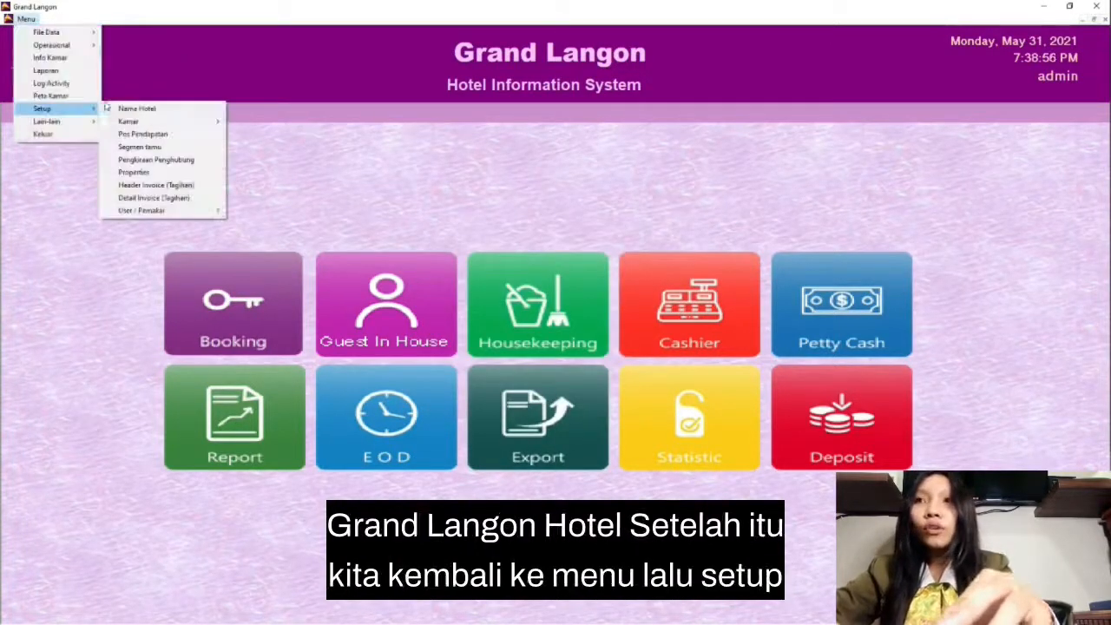
mouse_move(199, 124)
left_click(266, 148)
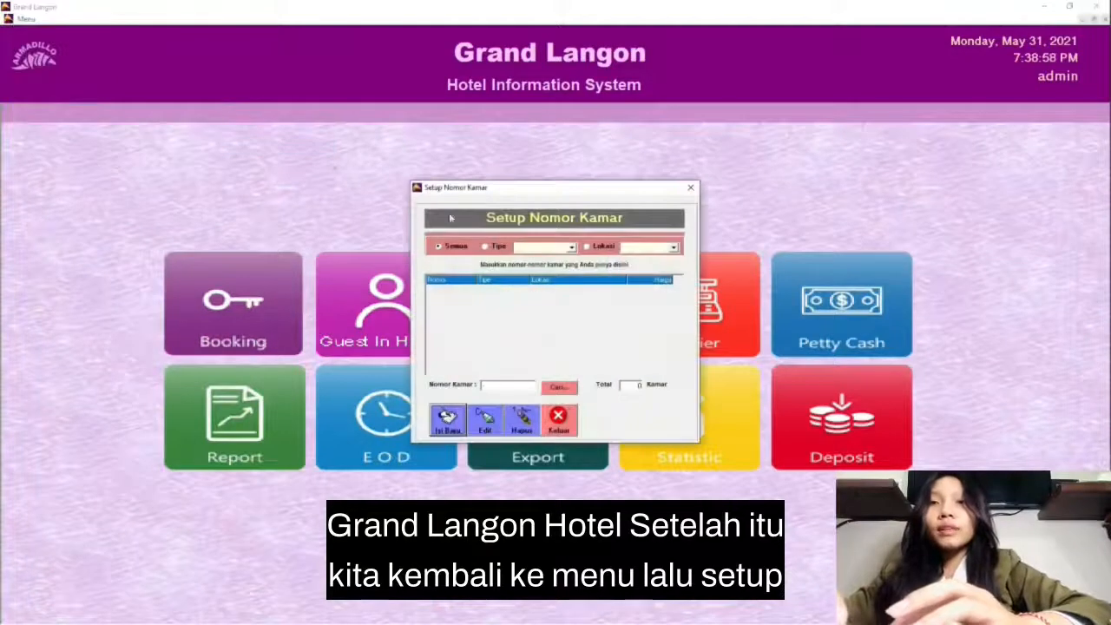
left_click(448, 419)
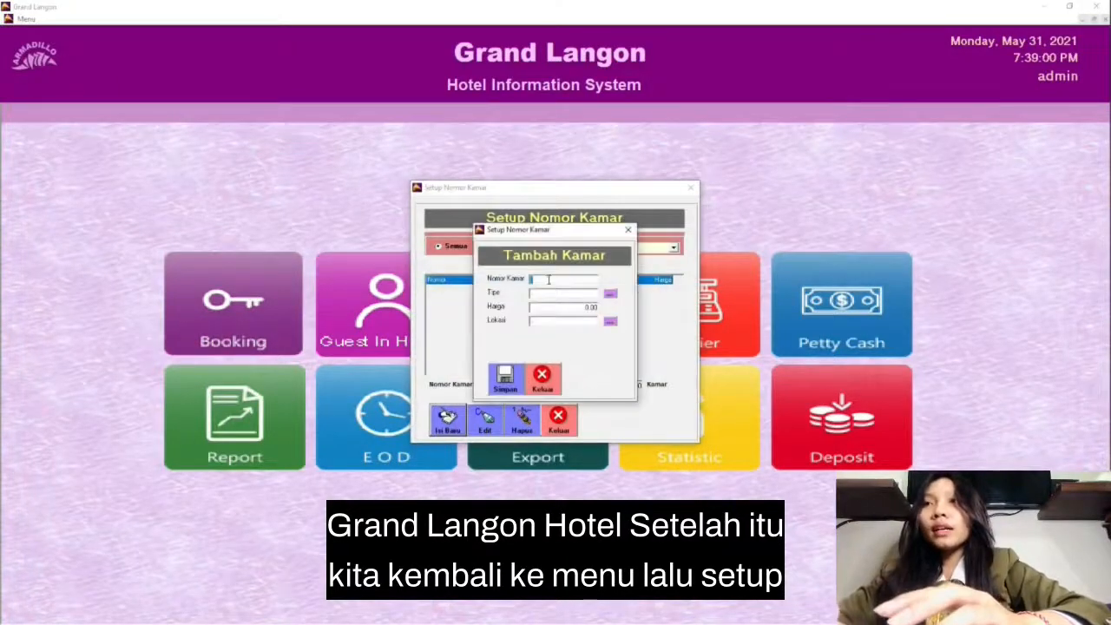
type("101")
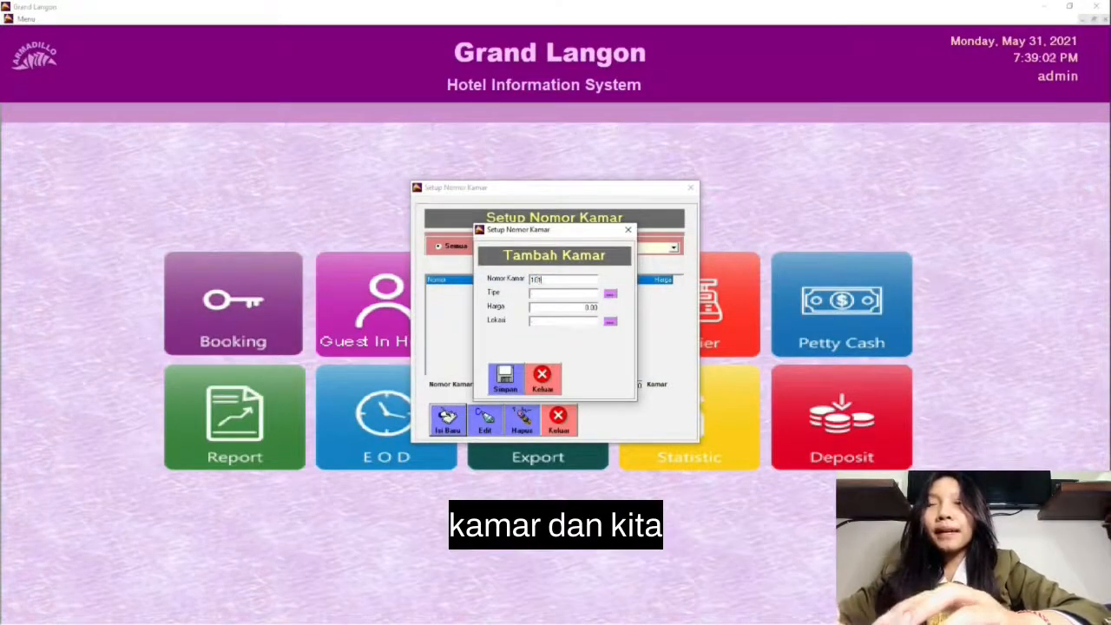
Step: Assign room type 1, the single-bed type, to room 101 from the room type list
left_click(610, 294)
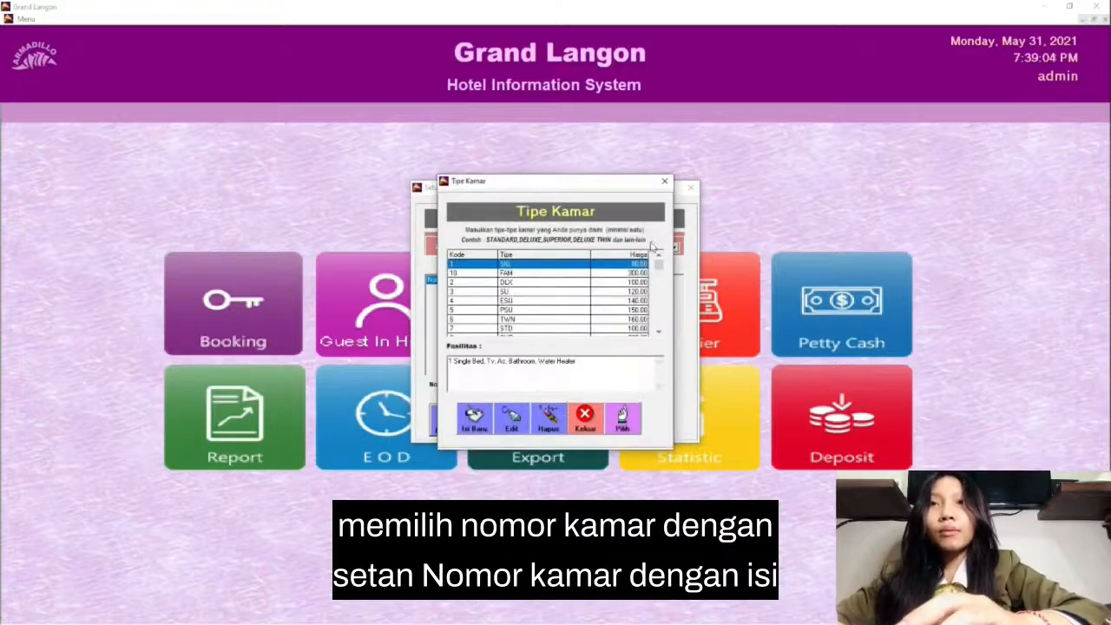
left_click(475, 419)
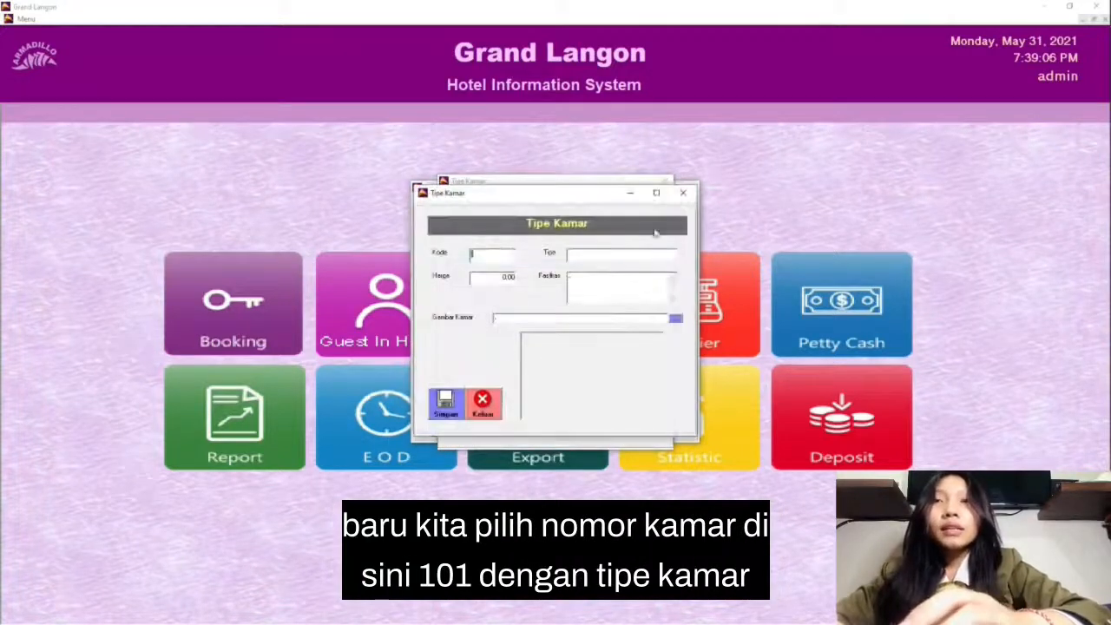
left_click(683, 193)
left_click(622, 419)
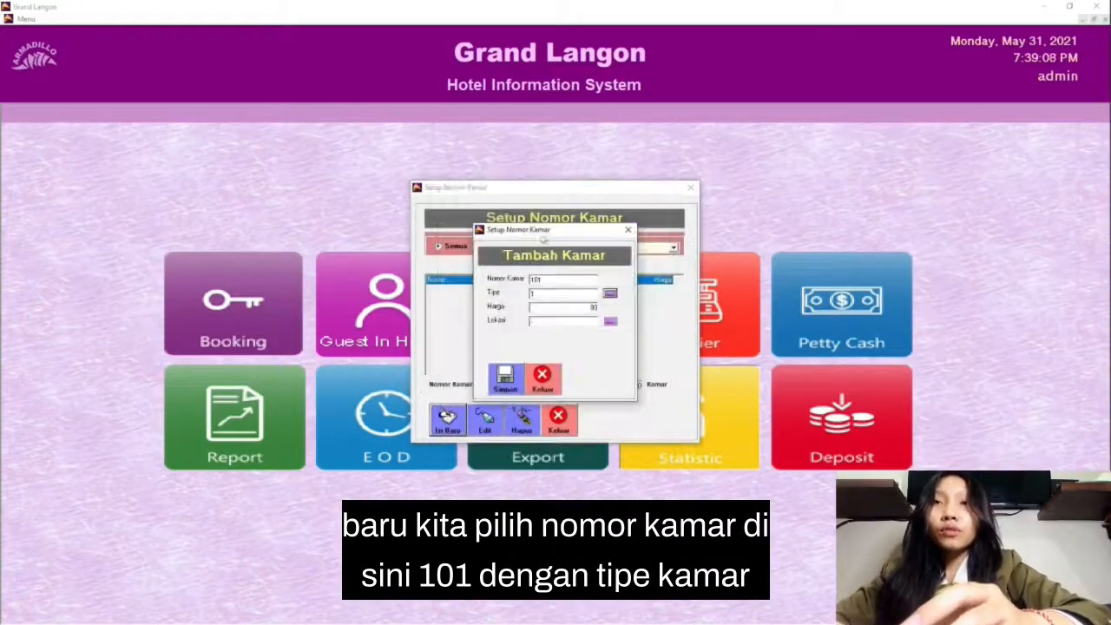
Step: Set room 101's location to Lantai 1 and save the room
left_click(610, 321)
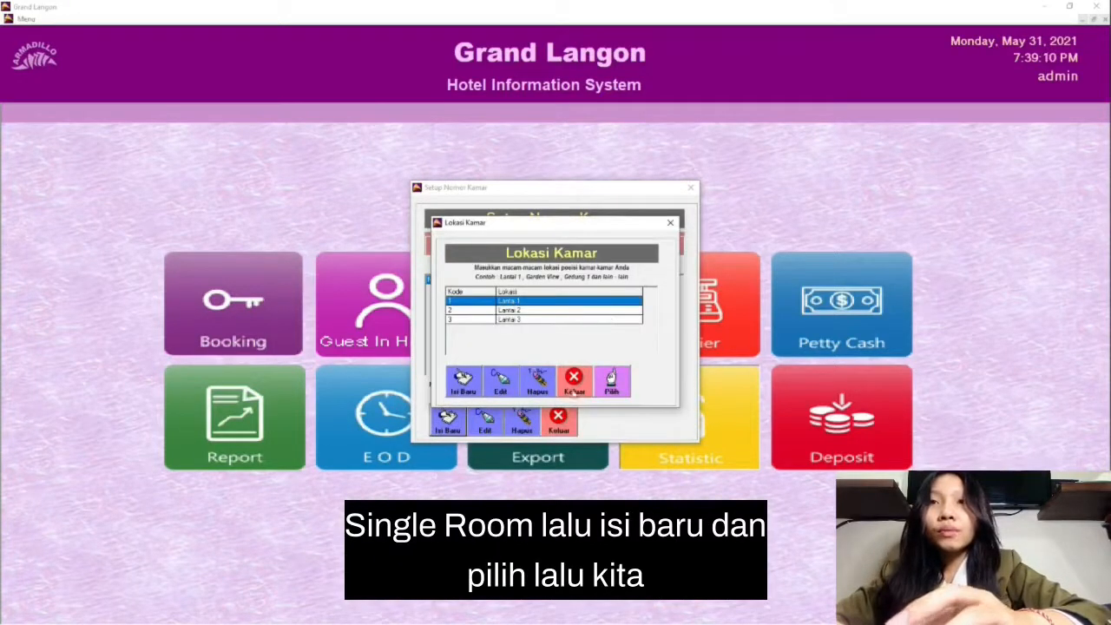
left_click(611, 382)
left_click(505, 378)
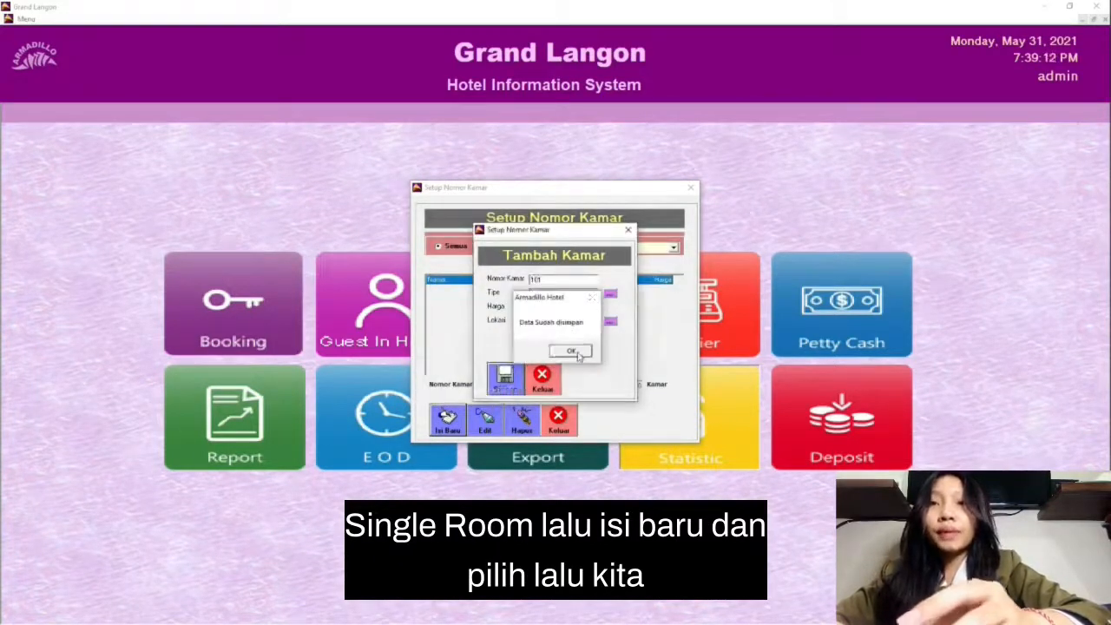
left_click(570, 351)
Step: Continue adding rooms, picking each room's type from the room type list
left_click(610, 294)
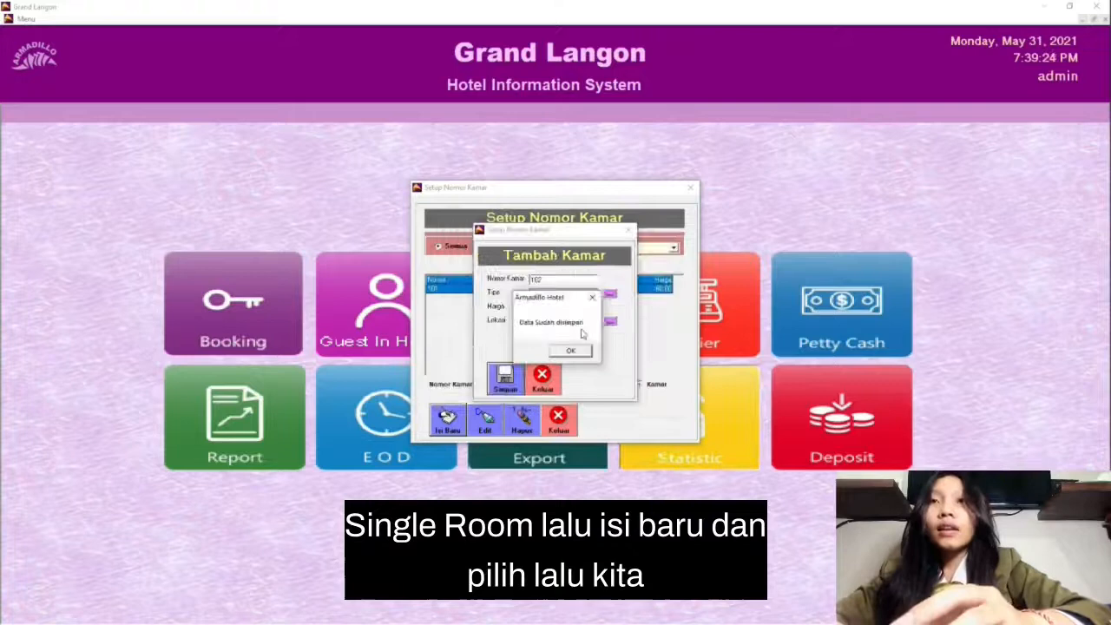
left_click(571, 351)
left_click(610, 293)
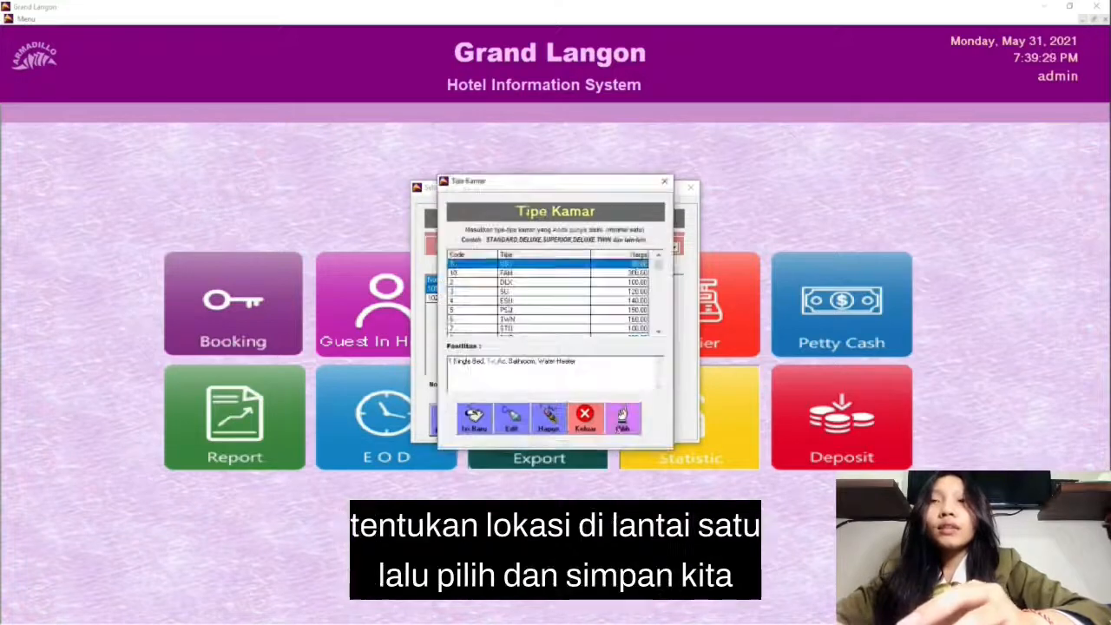
left_click(622, 418)
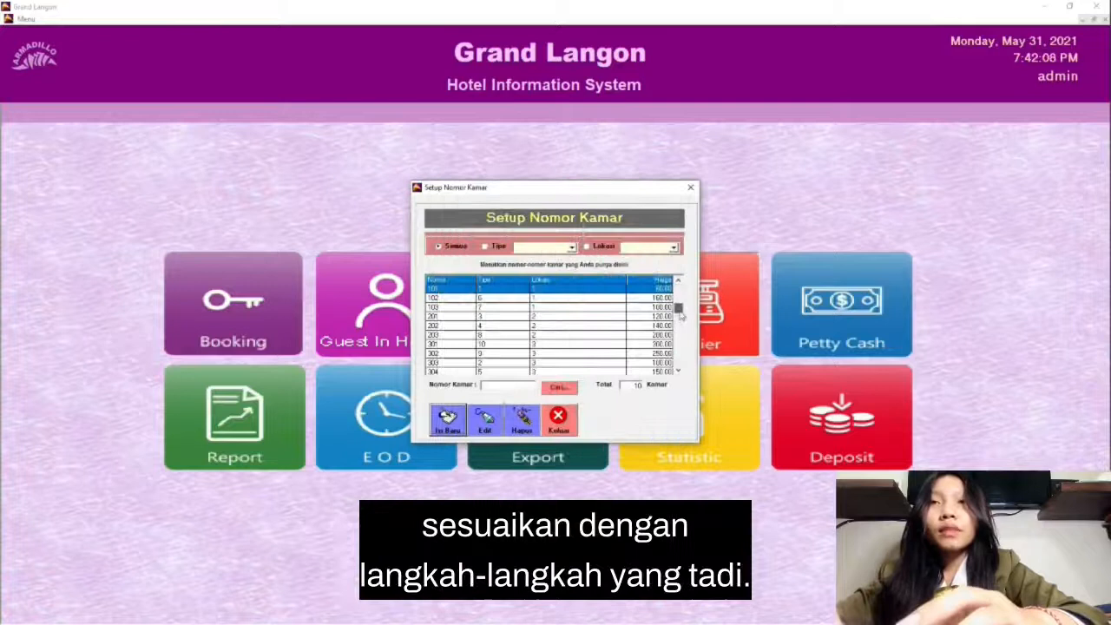
Step: Review the full list of room numbers with their types and locations, and close the room number setup
left_click_drag(680, 315, 682, 384)
left_click(677, 281)
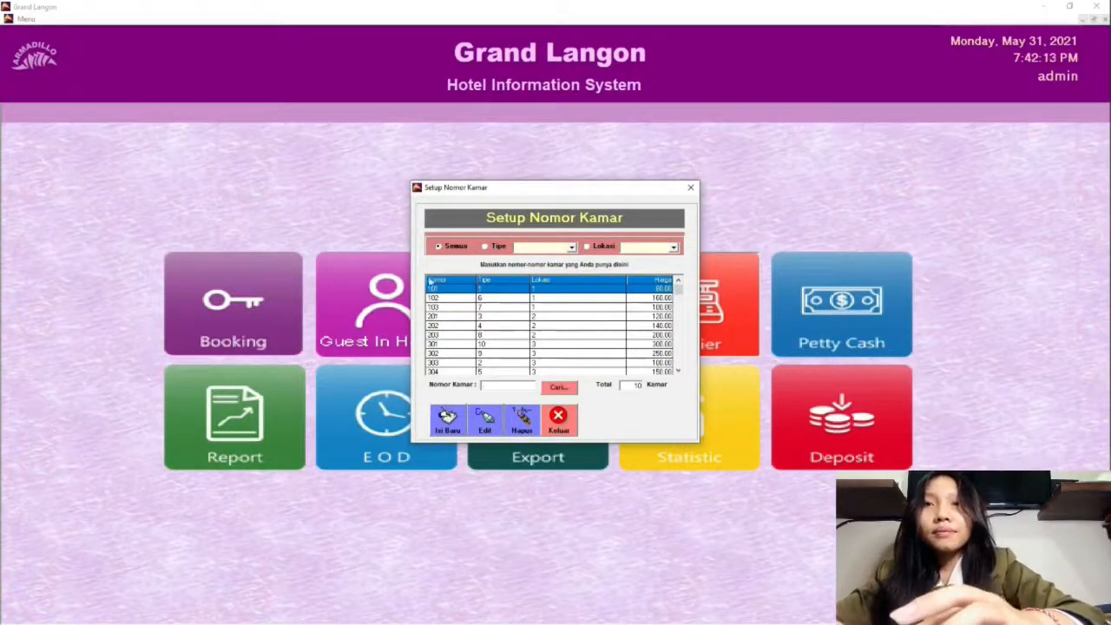
left_click(556, 421)
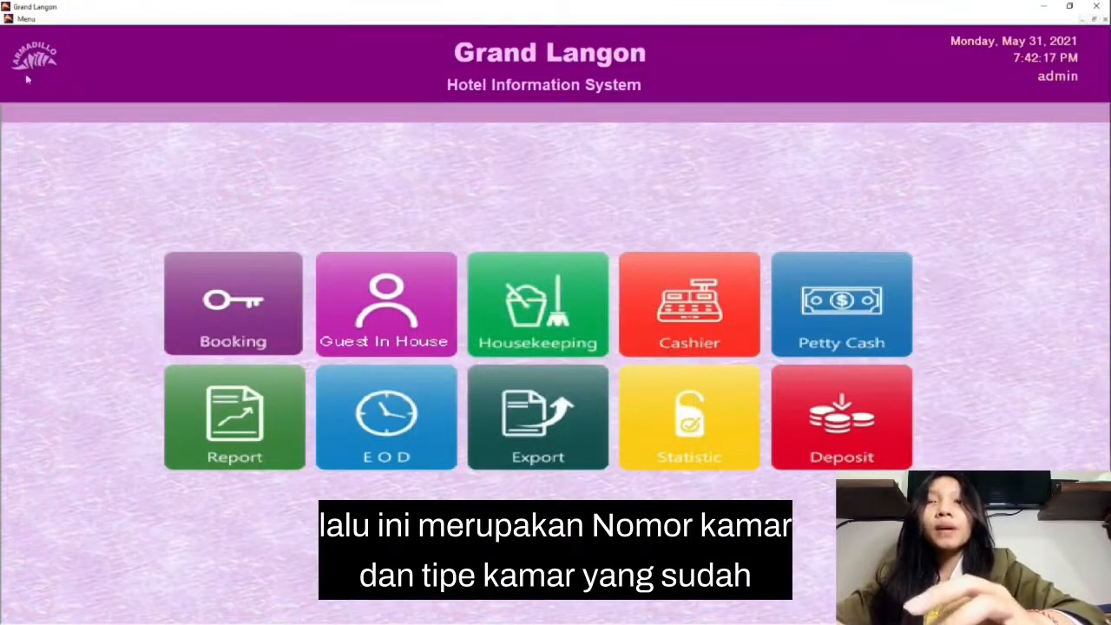
Step: Start a new reservation in Booking and open a blank member form from the full guest member list
left_click(180, 279)
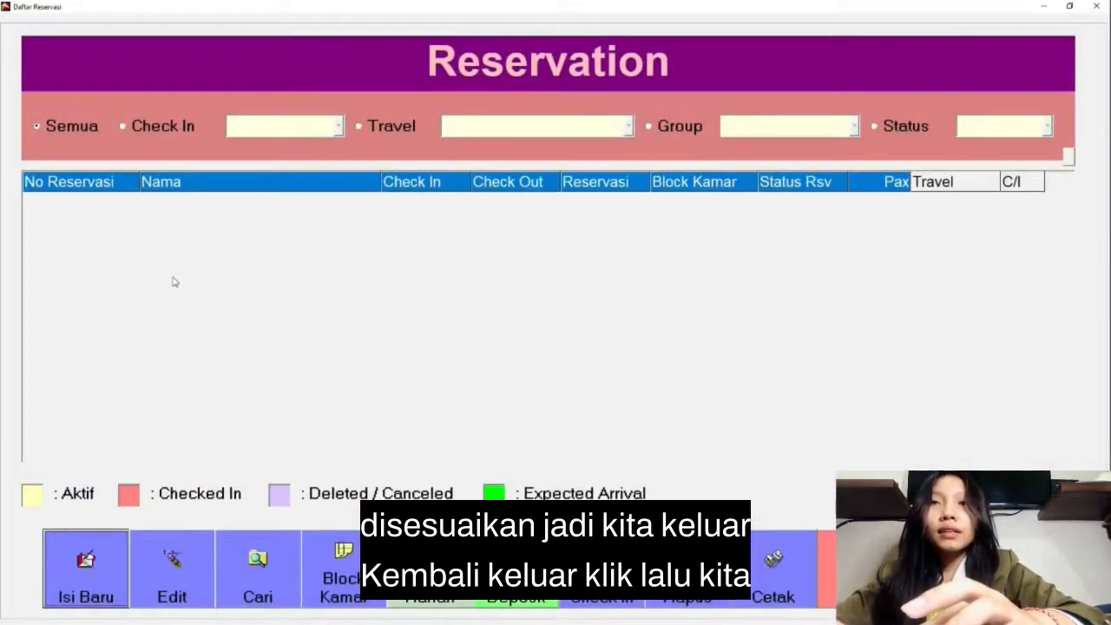
left_click(74, 576)
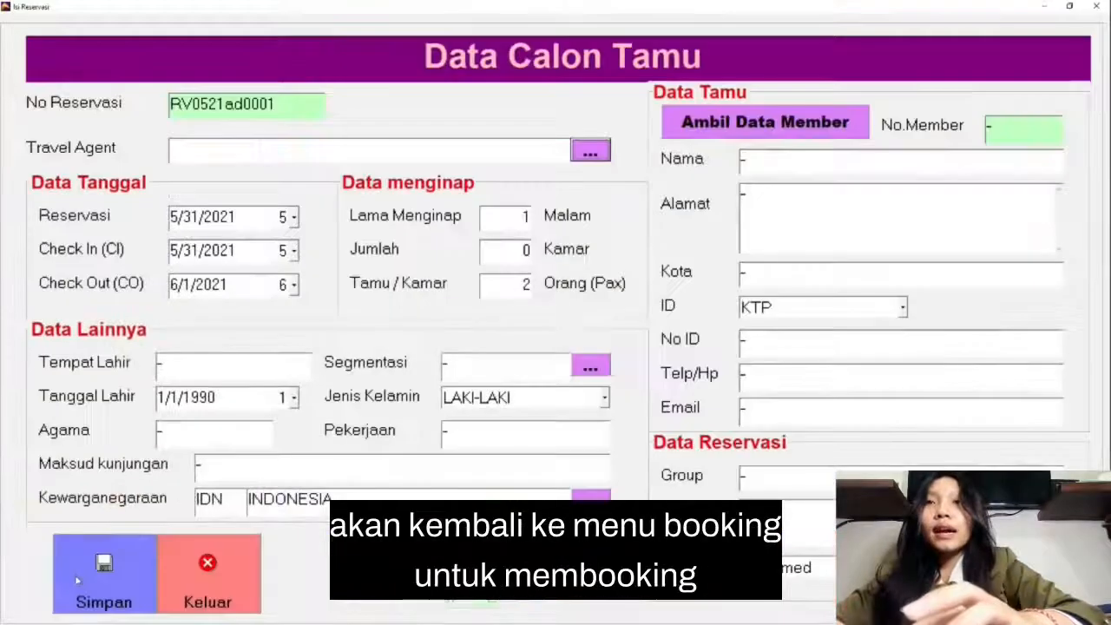
left_click(700, 124)
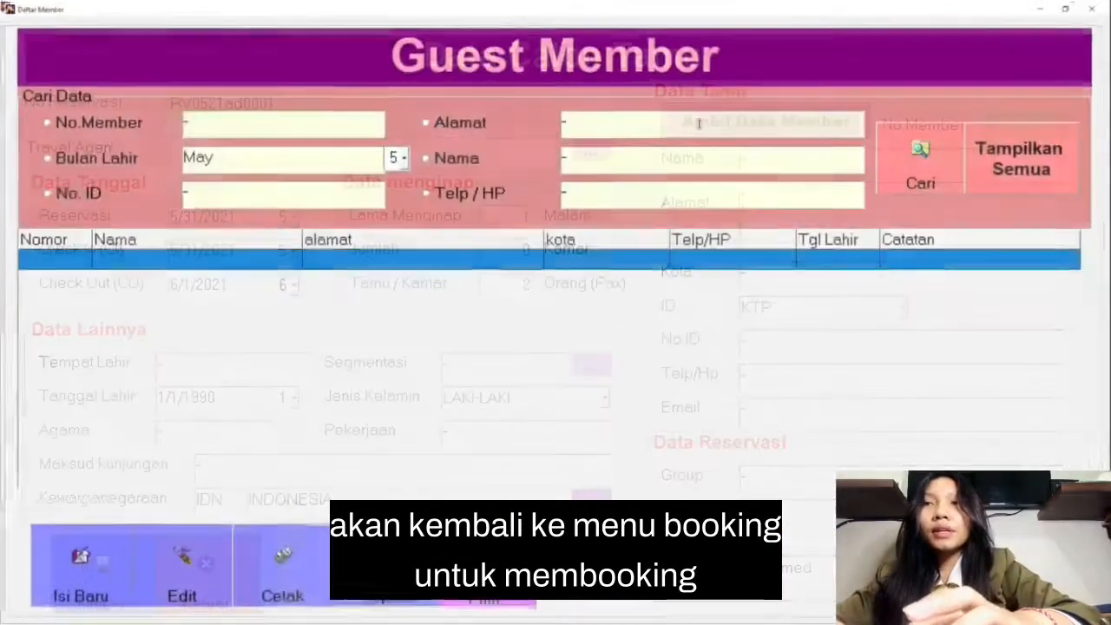
left_click(1034, 184)
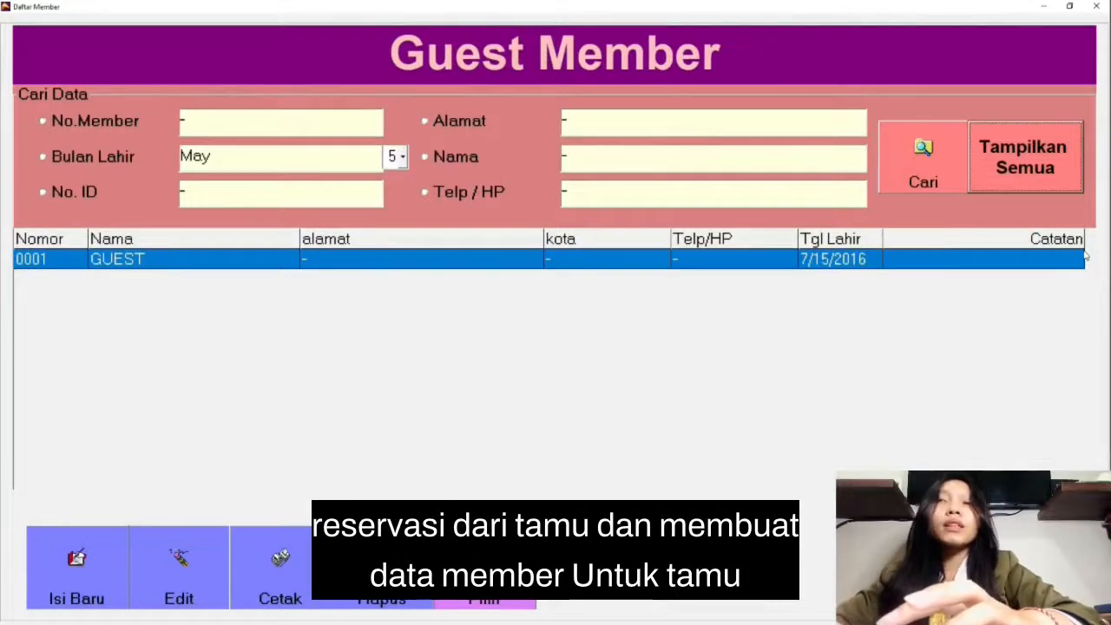
left_click(45, 568)
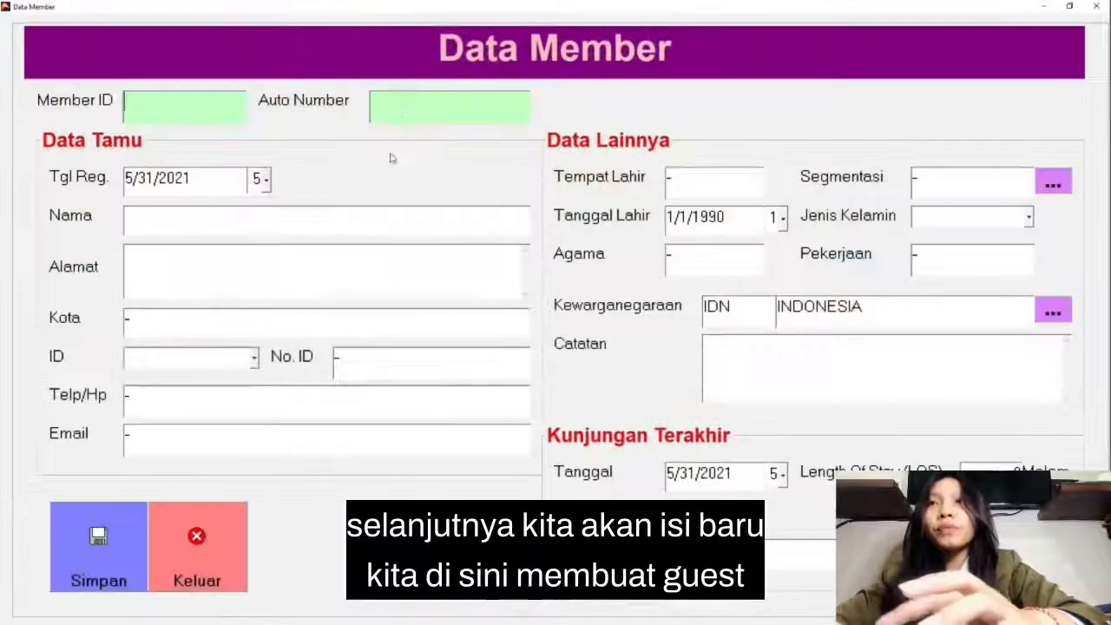
Step: Try to assign a member ID to the new guest member
type("0")
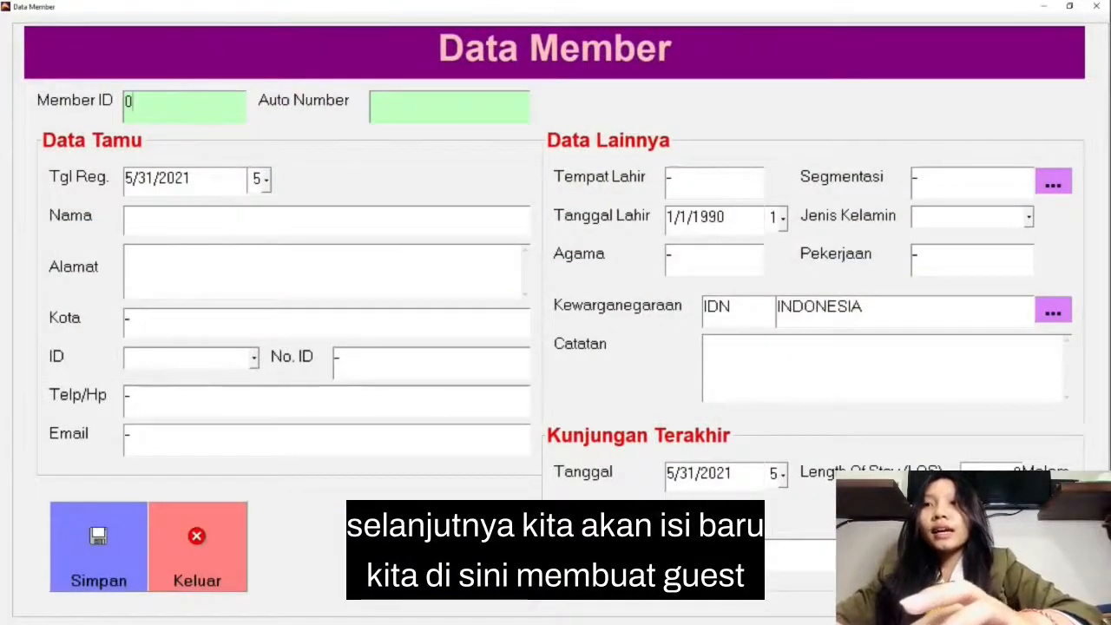
type("001")
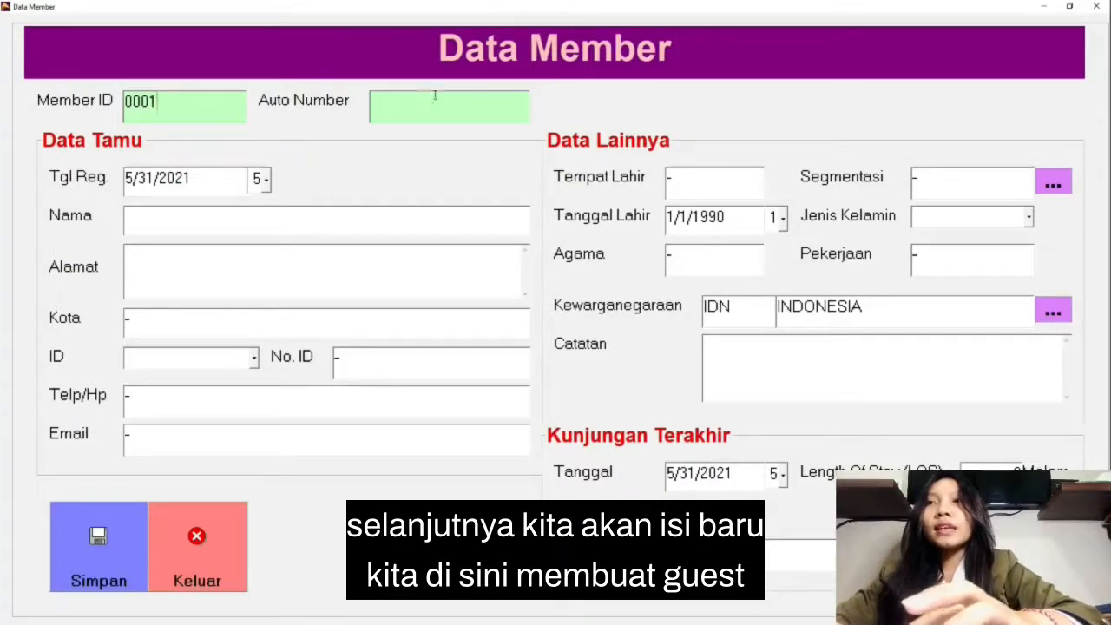
left_click(434, 97)
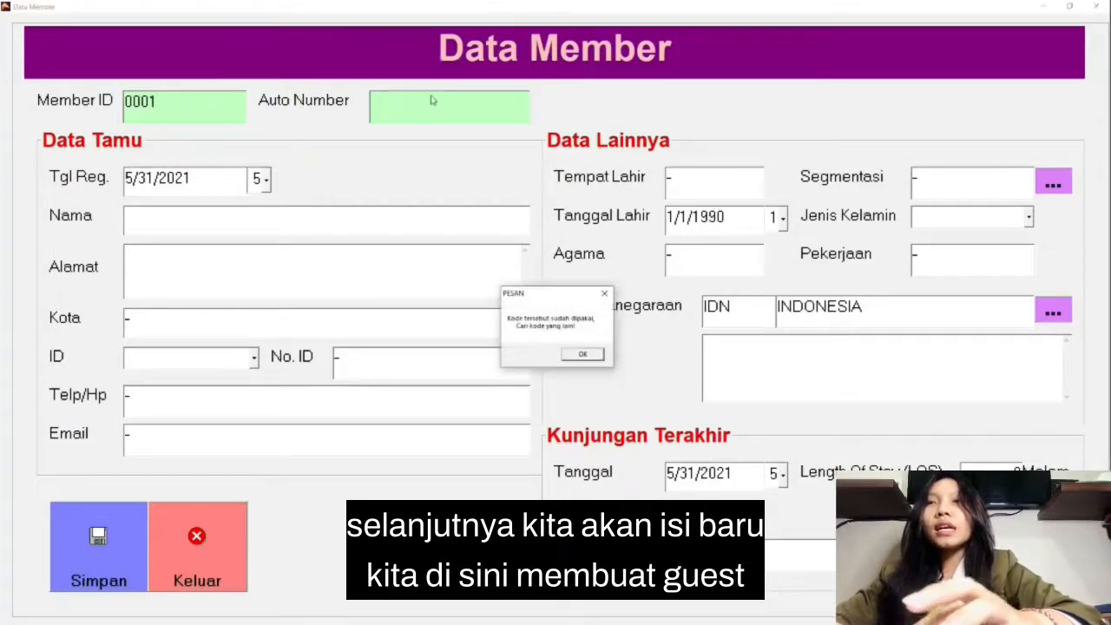
left_click(580, 356)
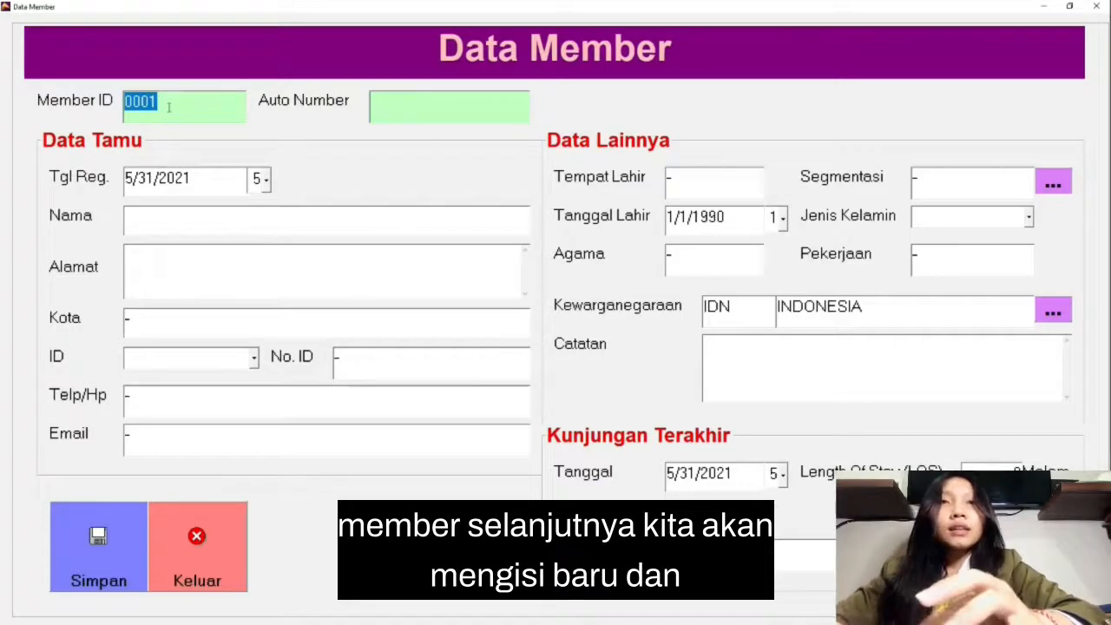
Step: Replace the new guest's member ID with the next sequential number
left_click(169, 107)
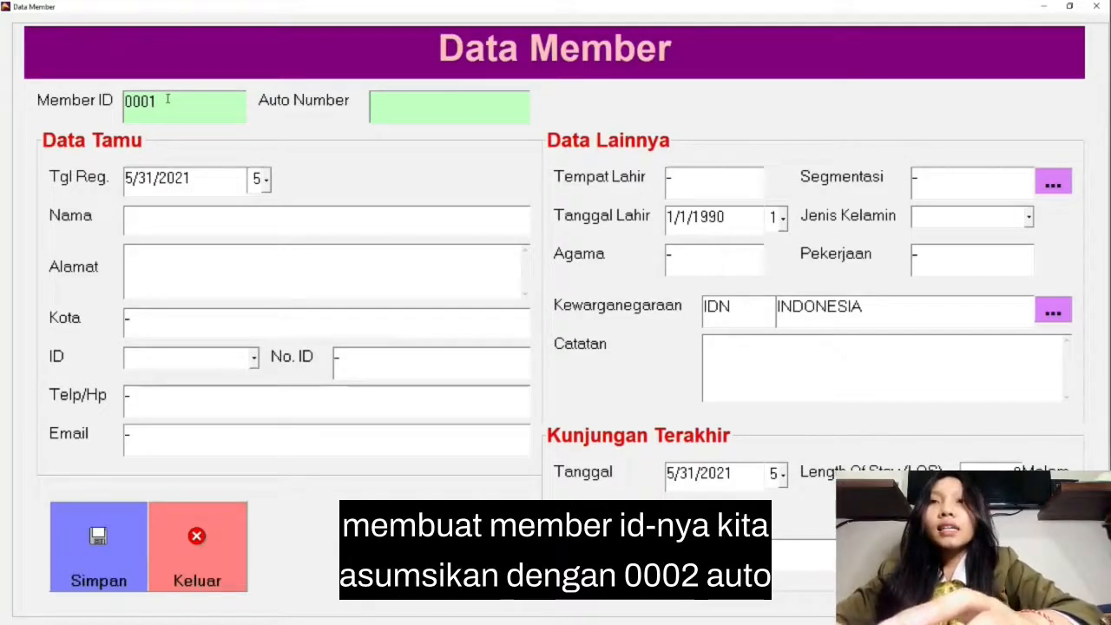
key("BackSpace")
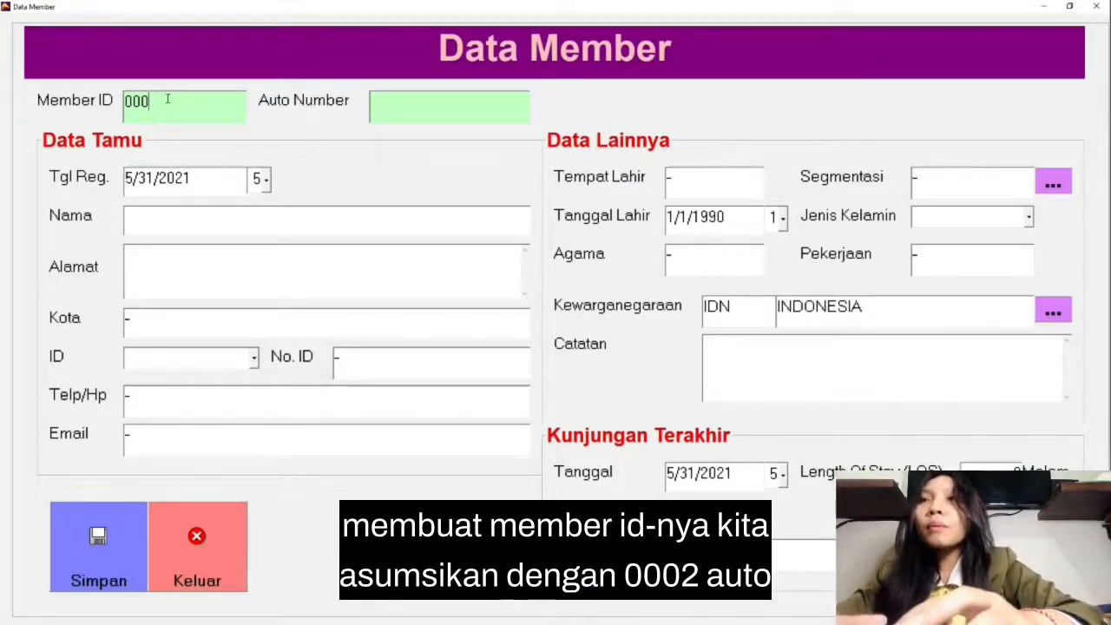
type("2")
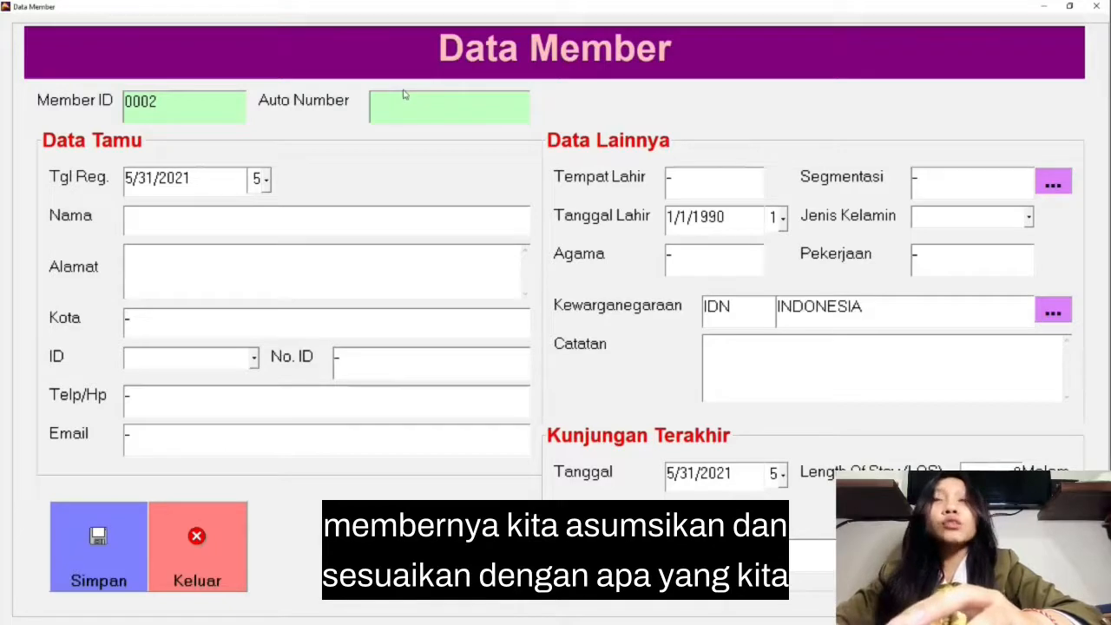
key("BackSpace")
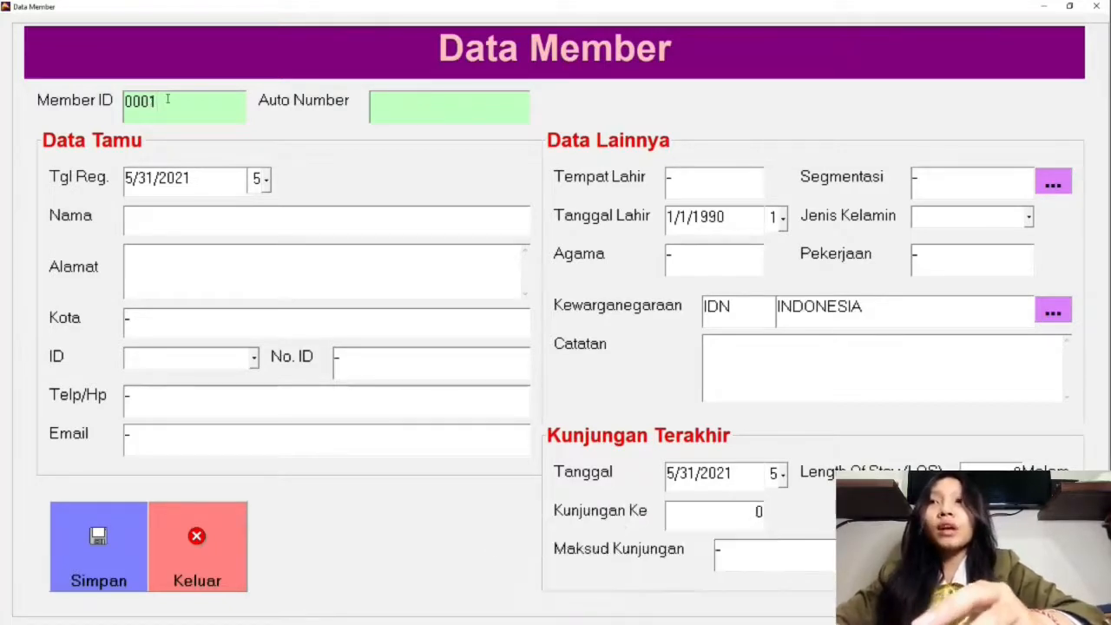
type("2")
left_click(408, 104)
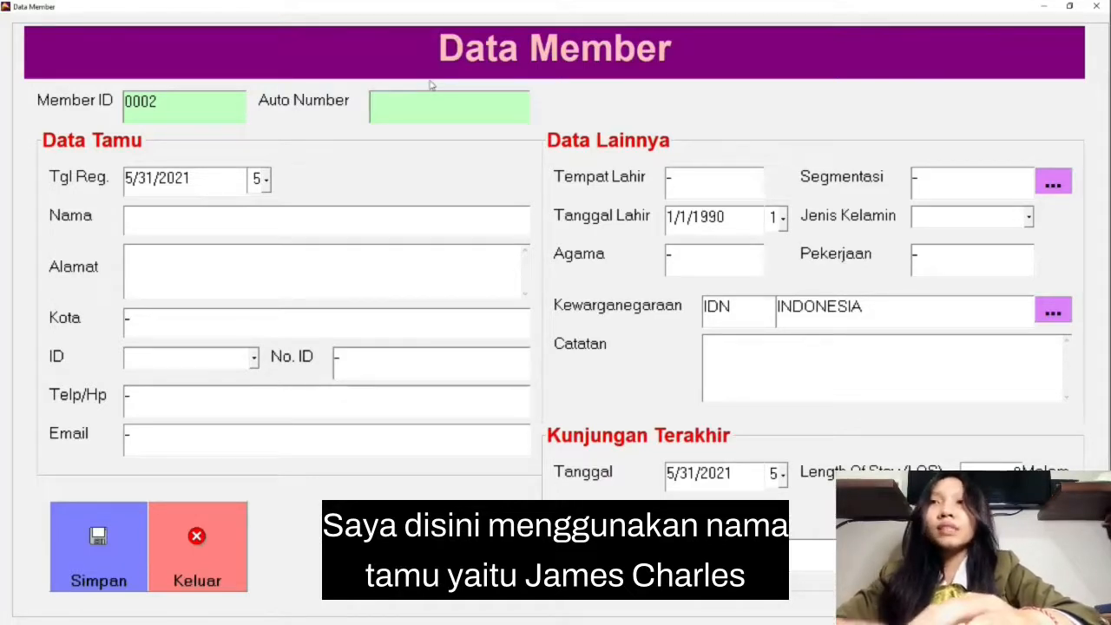
Step: Enter the guest's full name in the Nama field of the member form
left_click(220, 218)
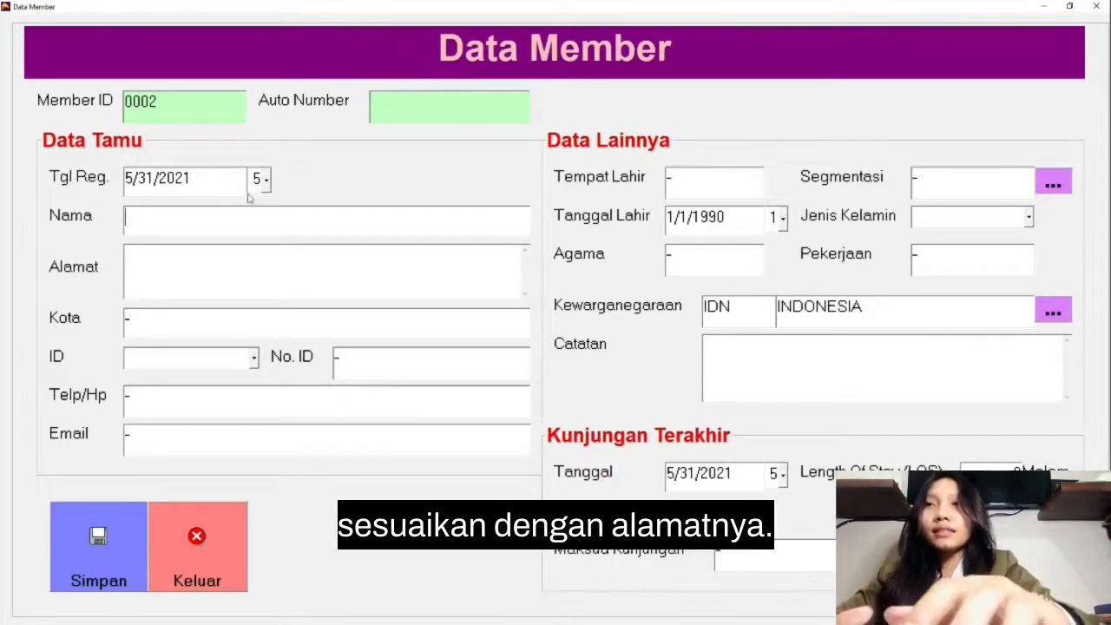
type("JAmes")
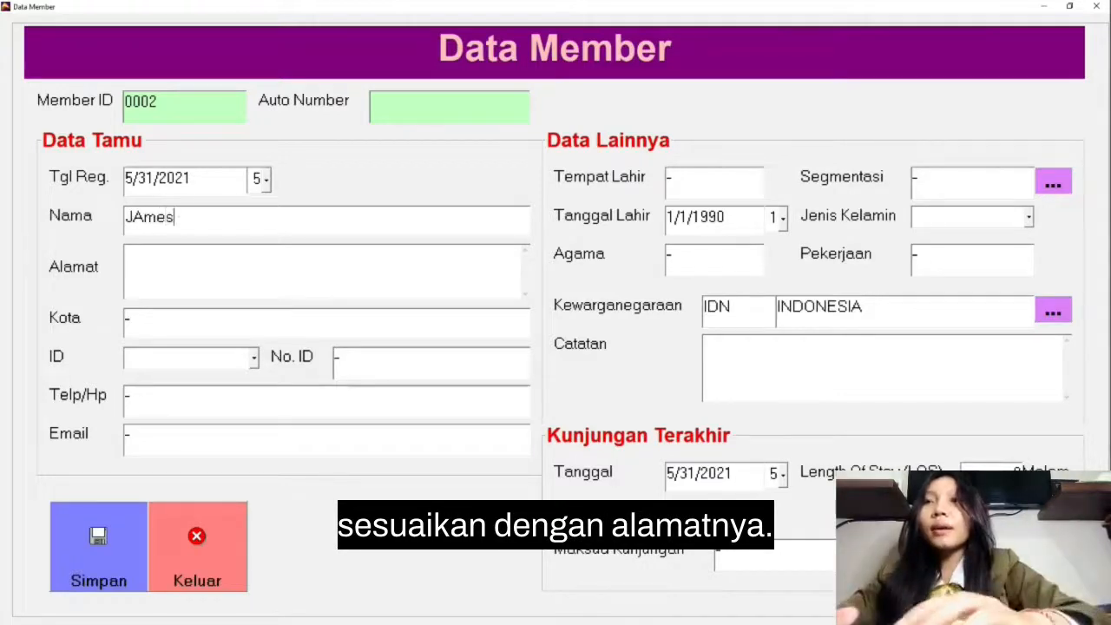
key("BackSpace")
key("BackSpace")
key("BackSpace")
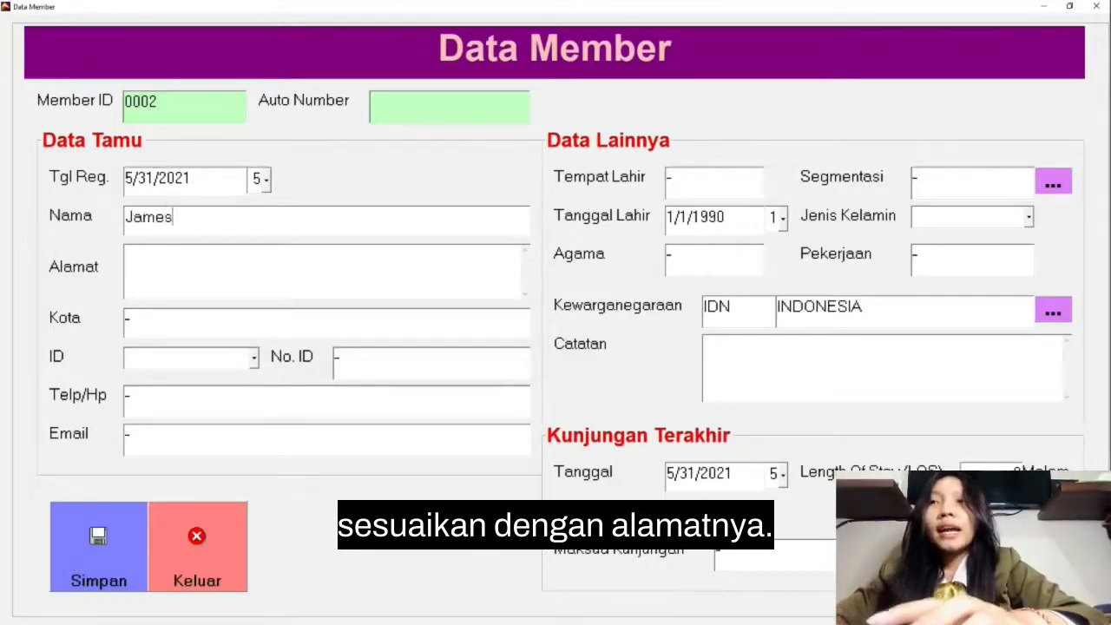
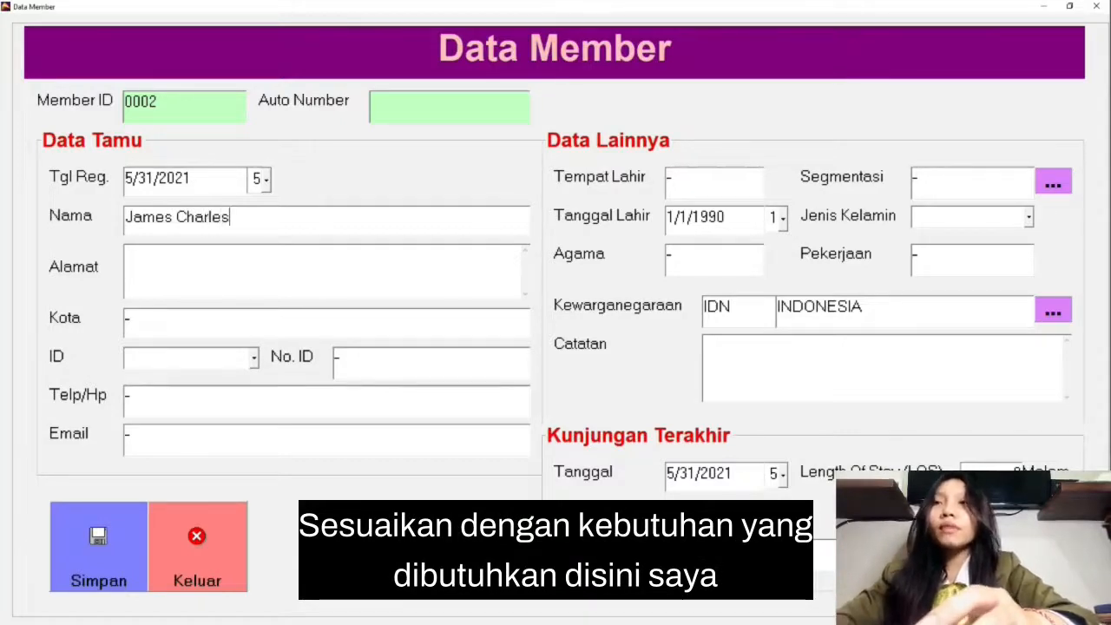
Step: Fill in the guest's address and city in the Alamat and Kota fields of the member form
left_click(251, 264)
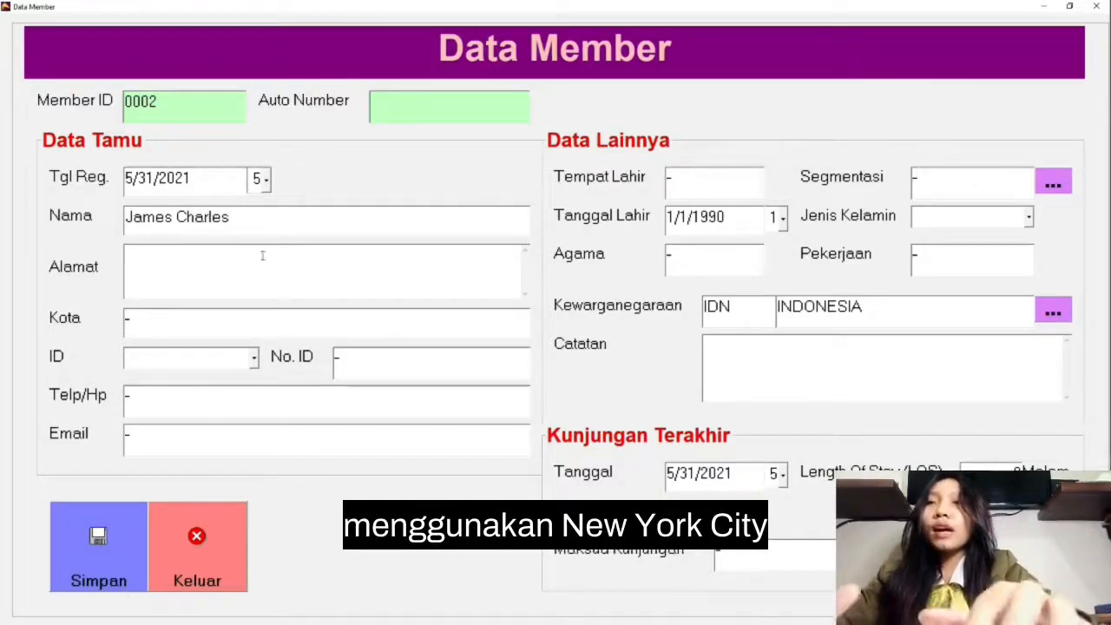
type("New")
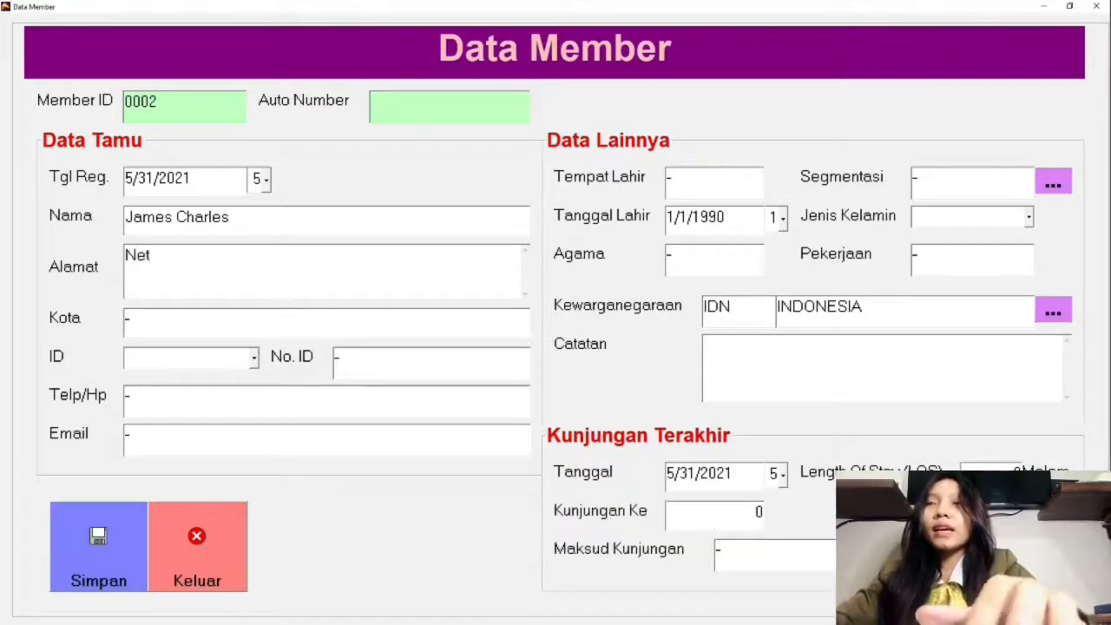
key("BackSpace")
type("w Yor")
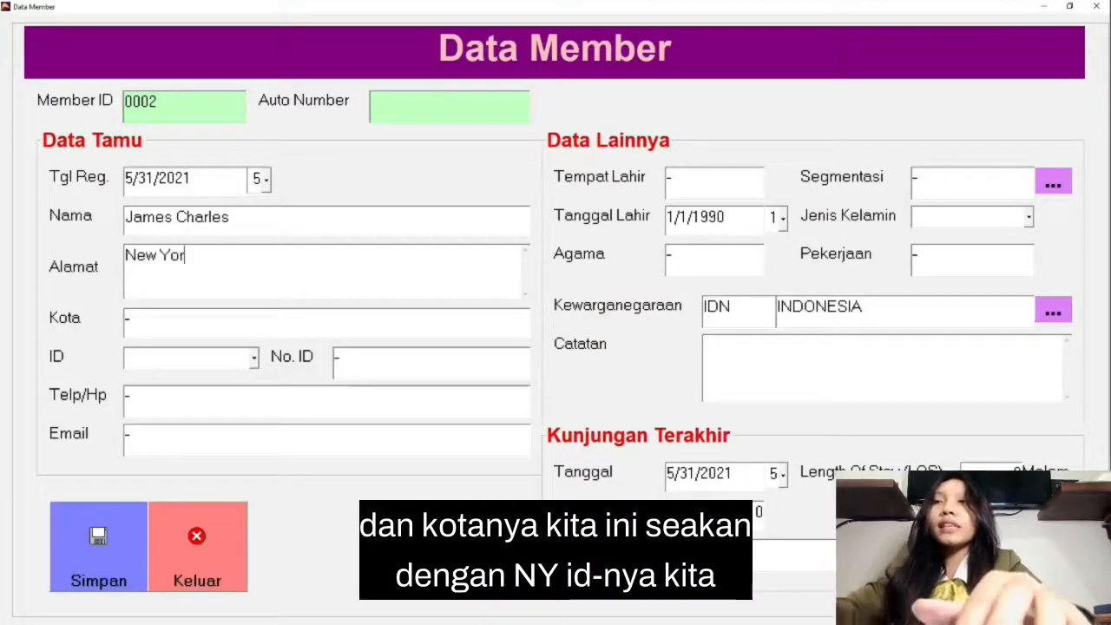
type("k Ci")
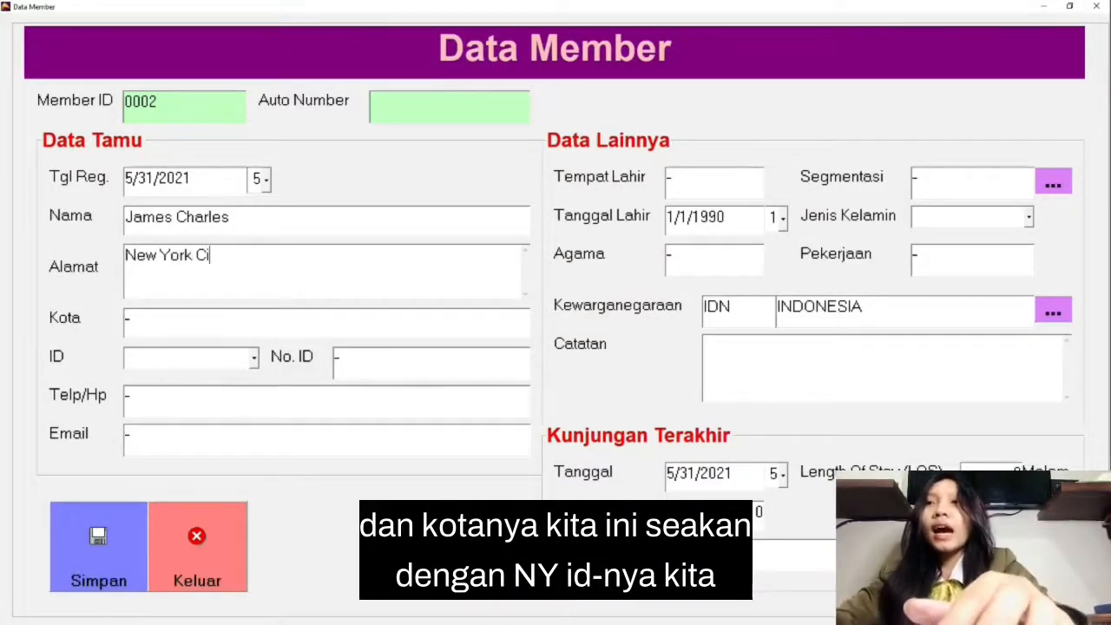
type("ty")
left_click(152, 321)
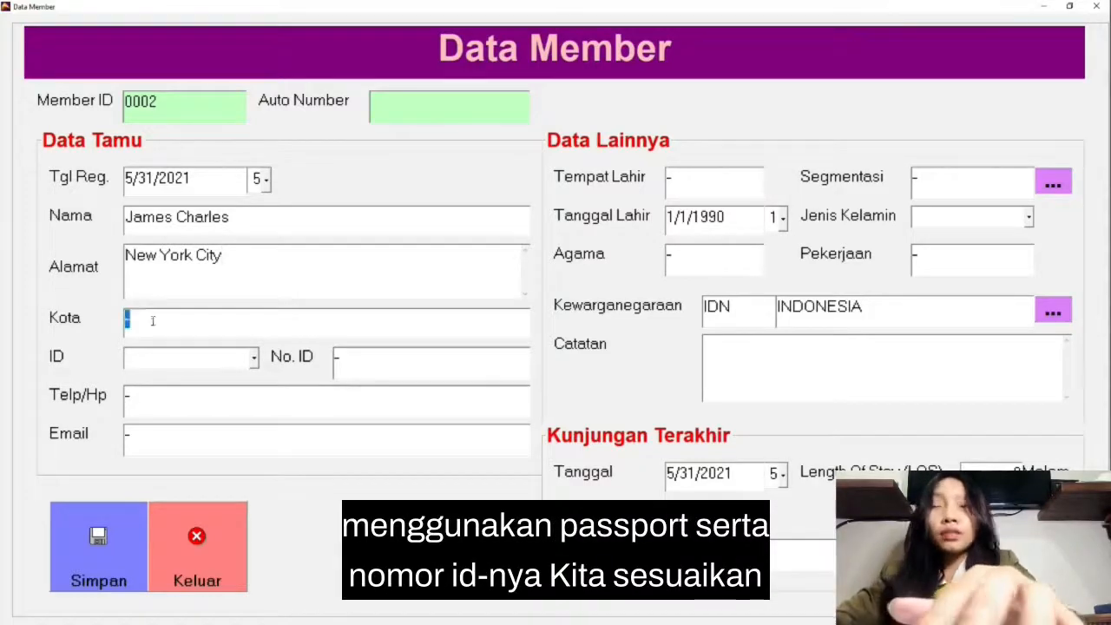
type("NY")
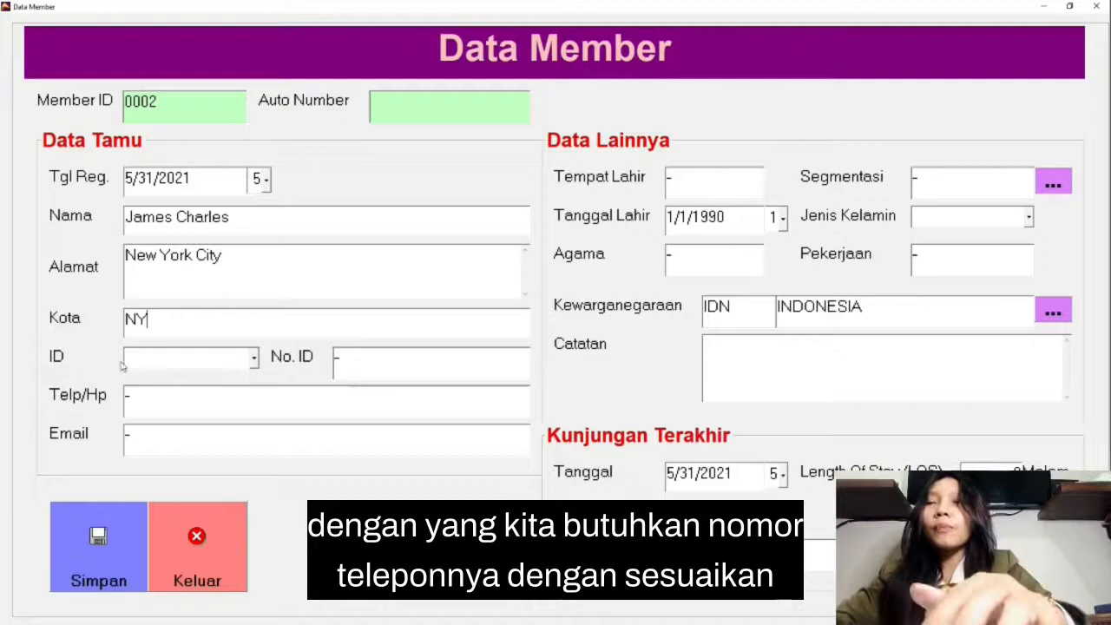
Step: Set the guest's ID type to PASSPORT and enter the passport number in No. ID
left_click(253, 357)
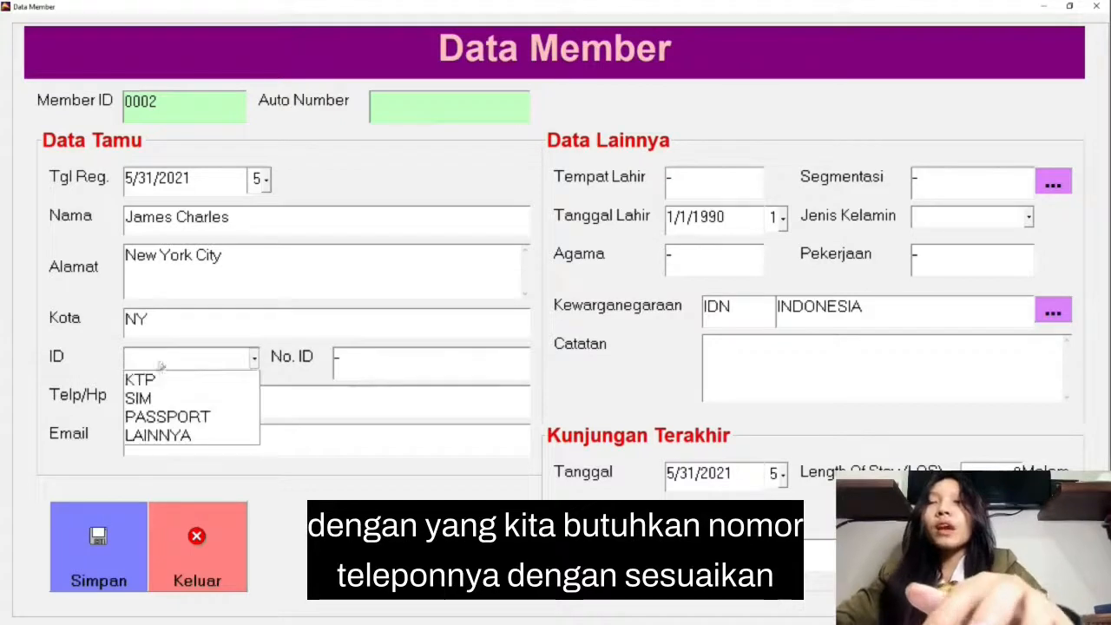
left_click(173, 417)
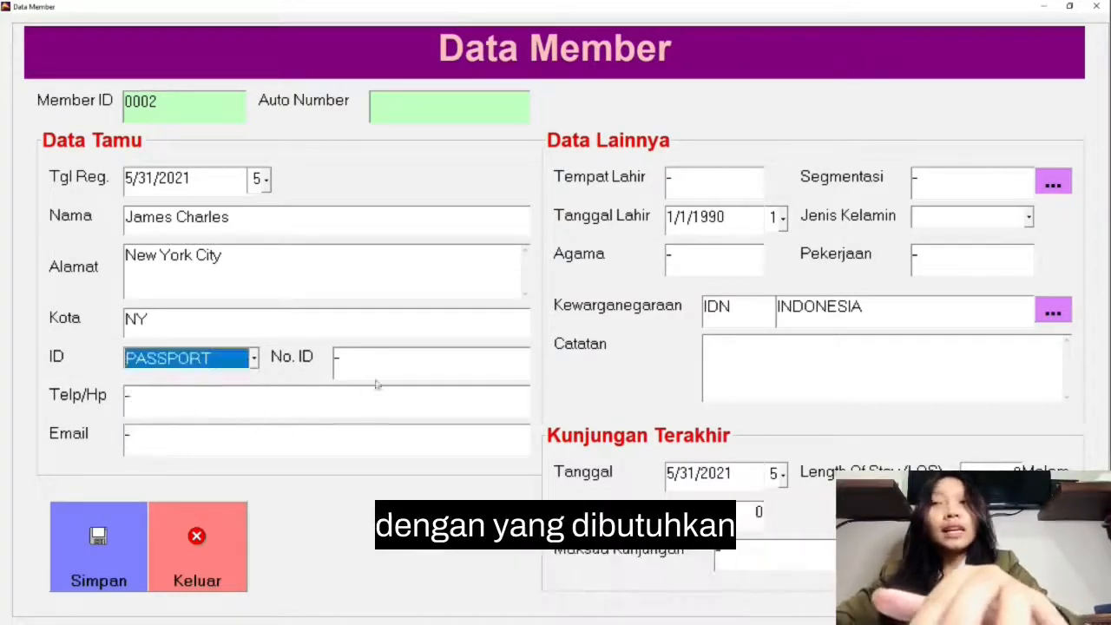
left_click(369, 356)
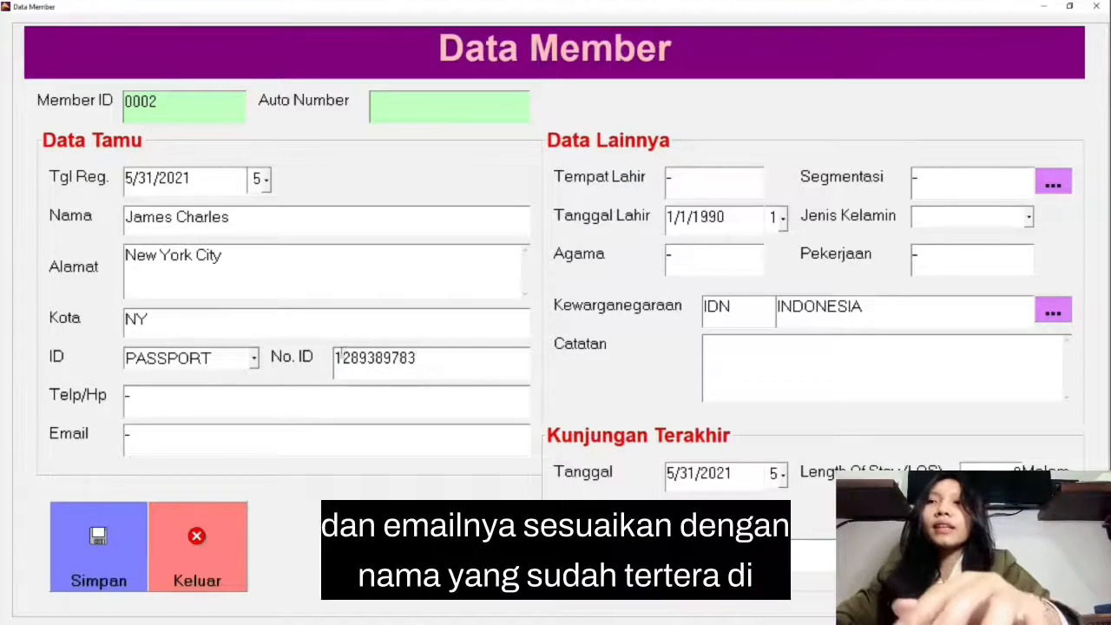
Step: Fill in the guest's phone number and e-mail address in the Telp/Hp and Email fields
key("Tab")
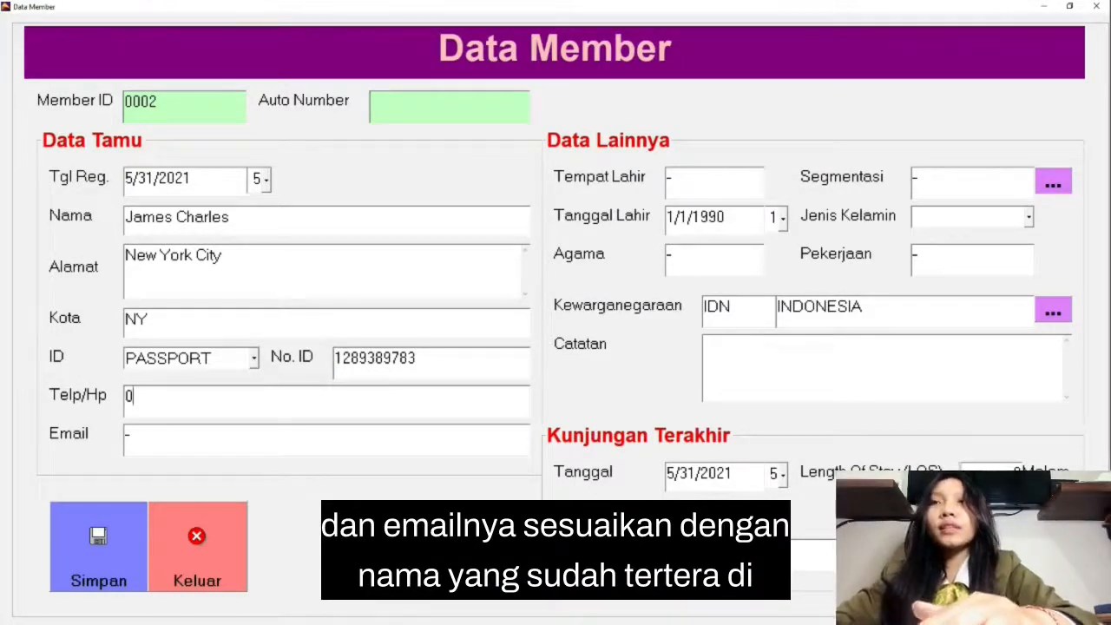
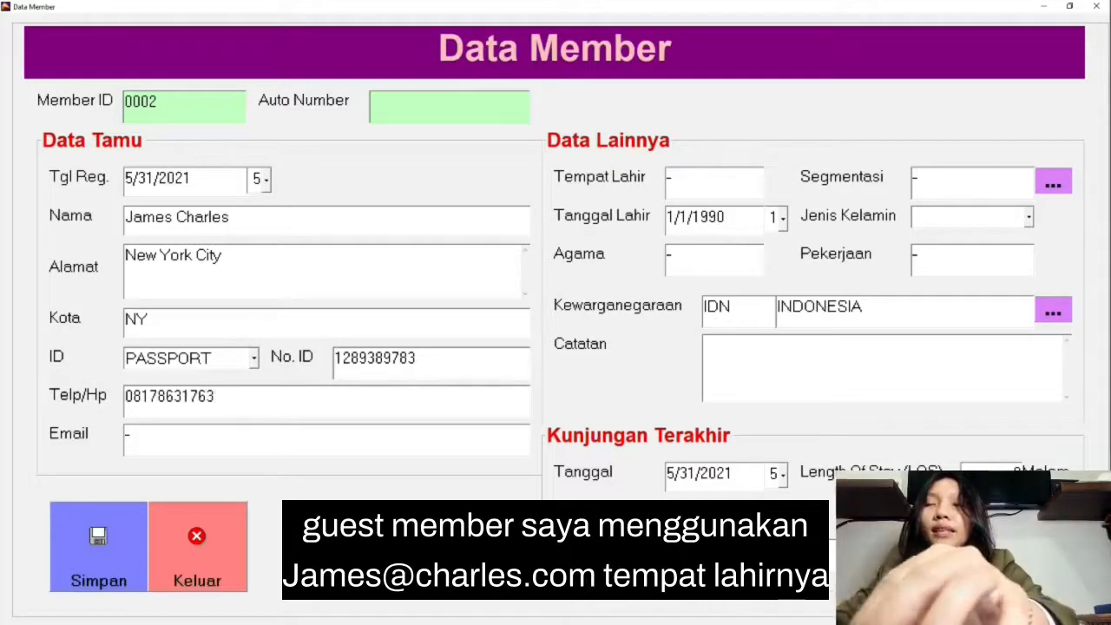
key("Tab")
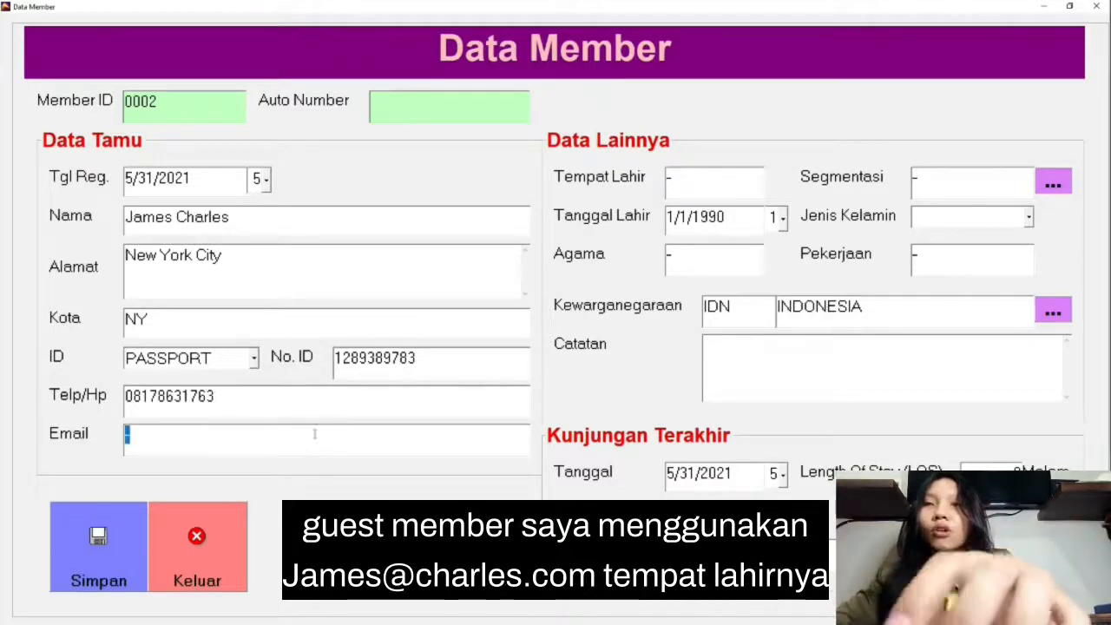
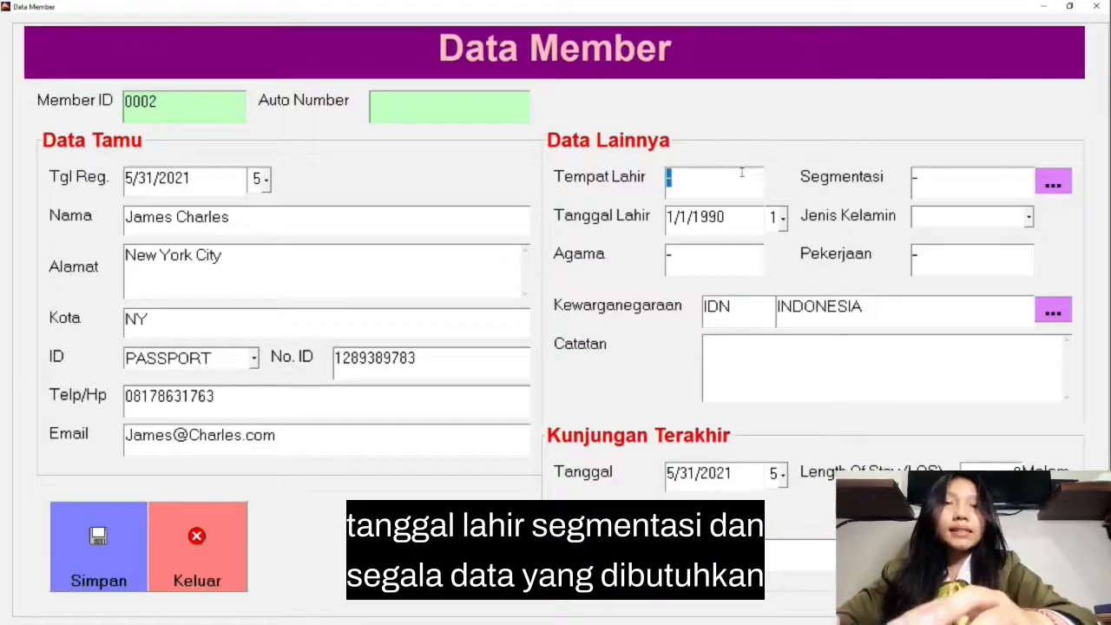
Step: Enter Netherland as the guest's birthplace and set the guest's date of birth
type("Nethe")
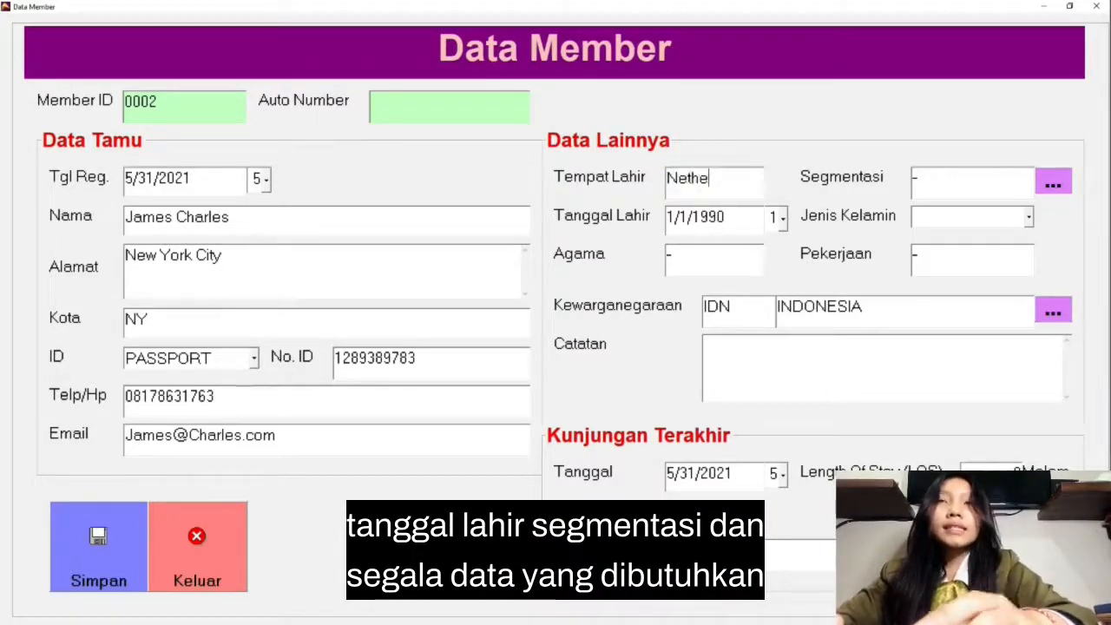
type("rland")
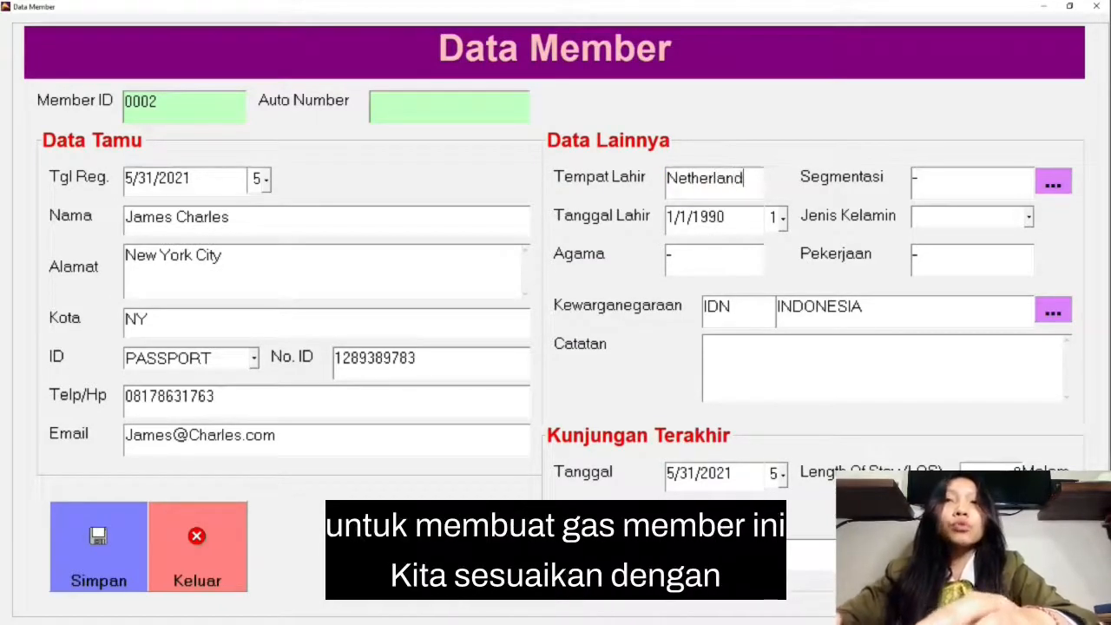
left_click(781, 217)
left_click(931, 366)
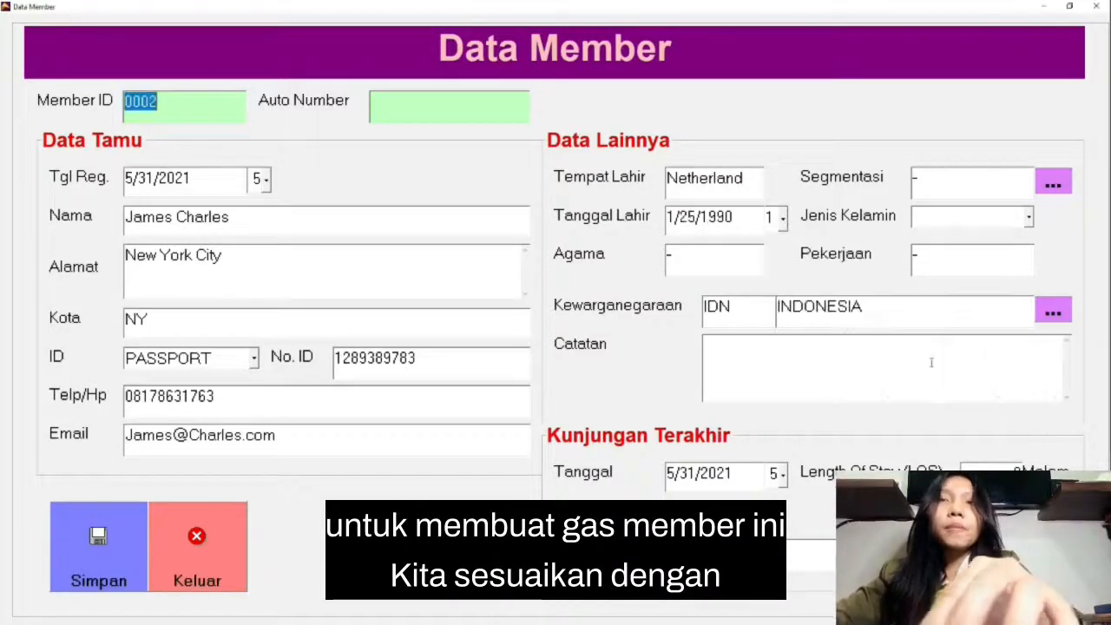
Step: Assign the guest to the Online Travel Agent (OTA) segment and set the gender to LAKI-LAKI
left_click(1052, 183)
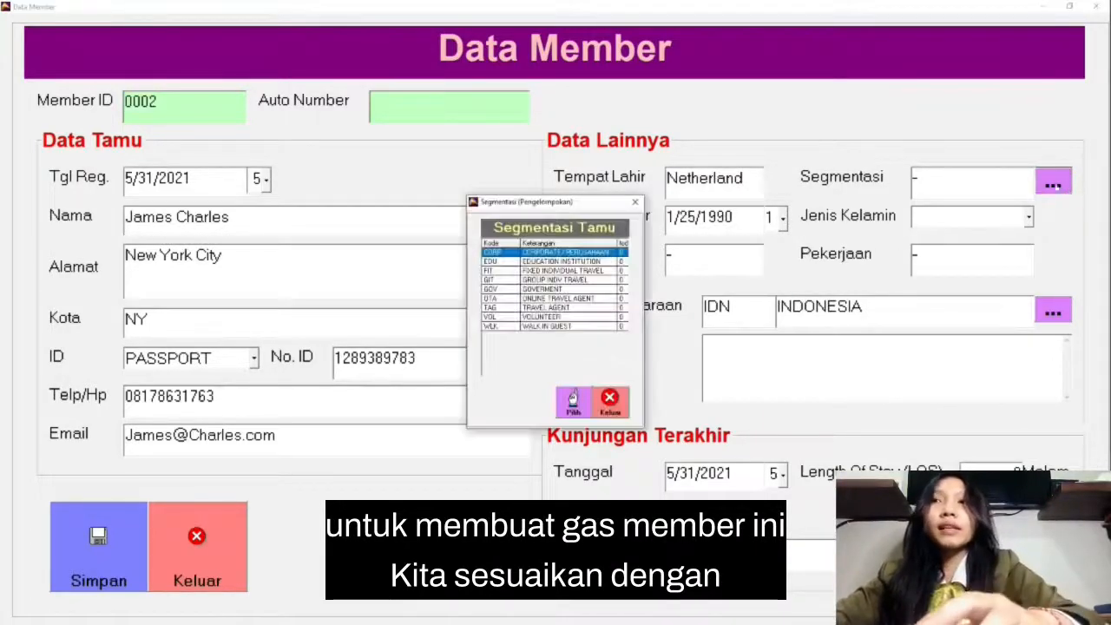
left_click(568, 299)
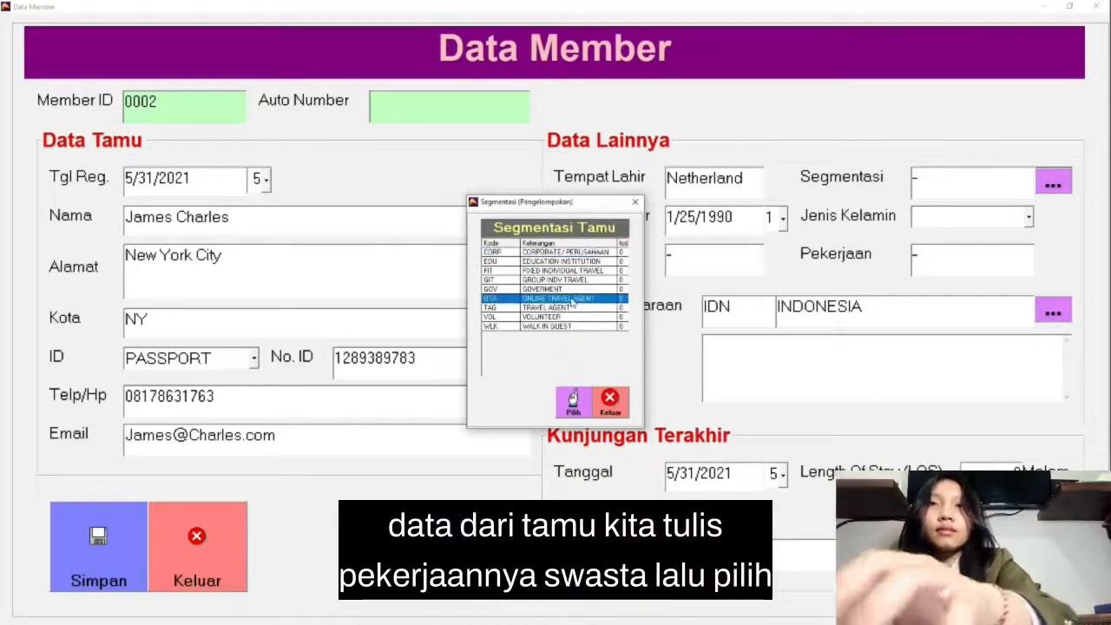
left_click(572, 401)
left_click(1025, 220)
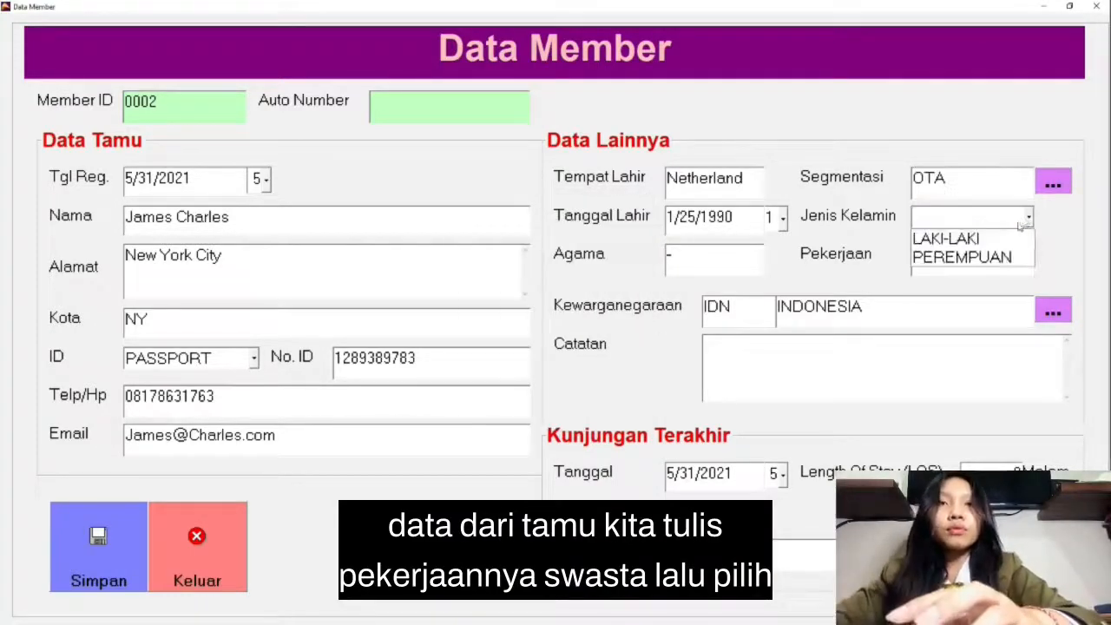
left_click(955, 239)
Step: Enter Kristen as the guest's religion and Swasta as the occupation
left_click(688, 247)
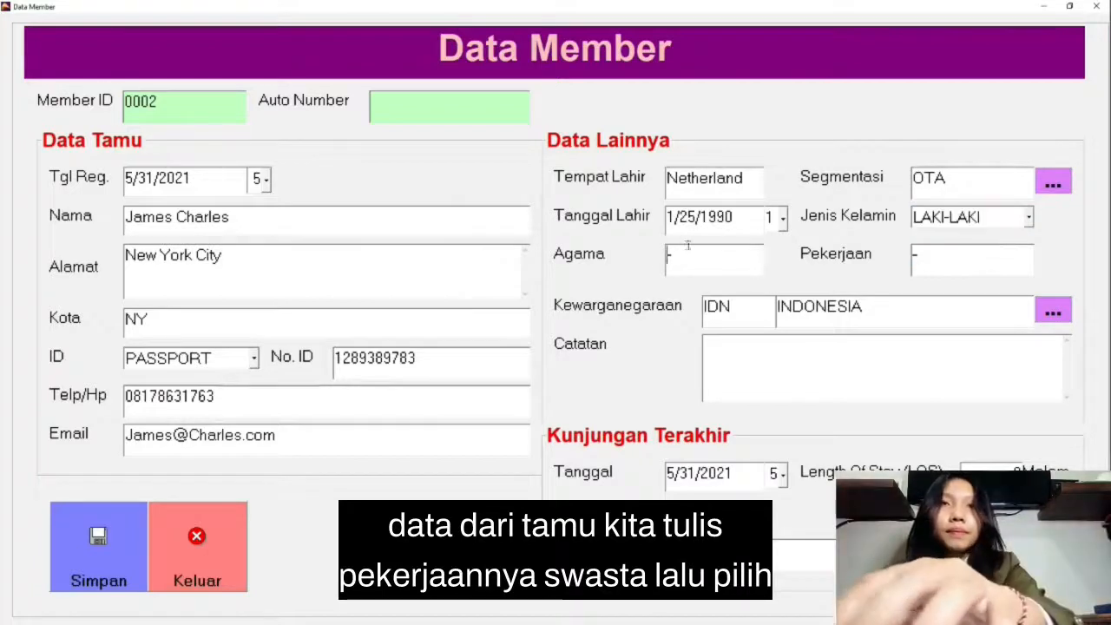
left_click(688, 266)
type("K")
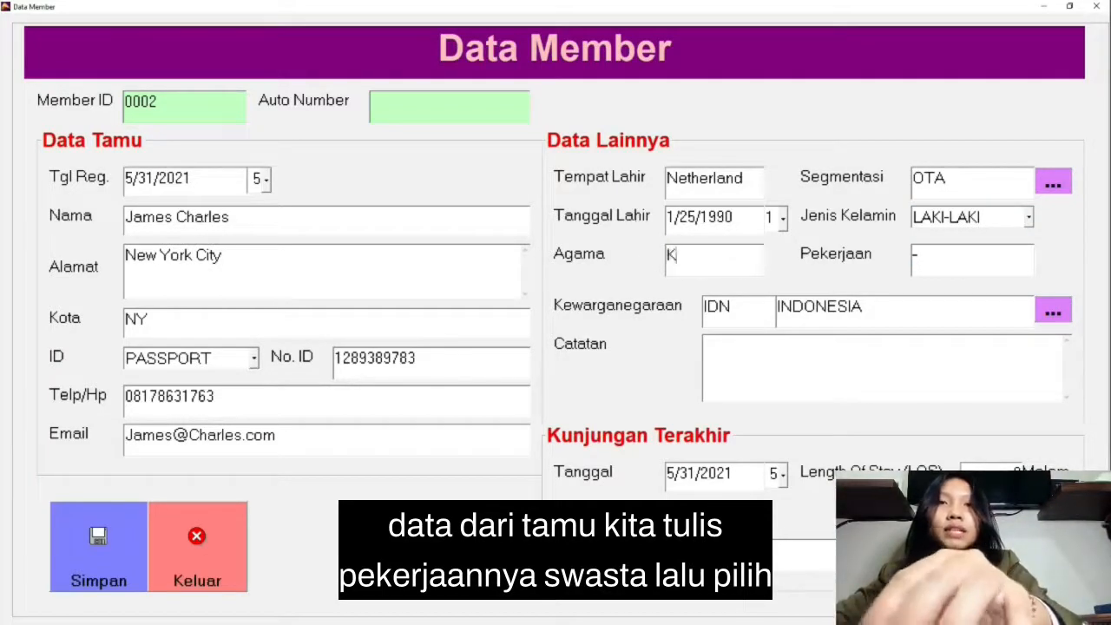
type("risten")
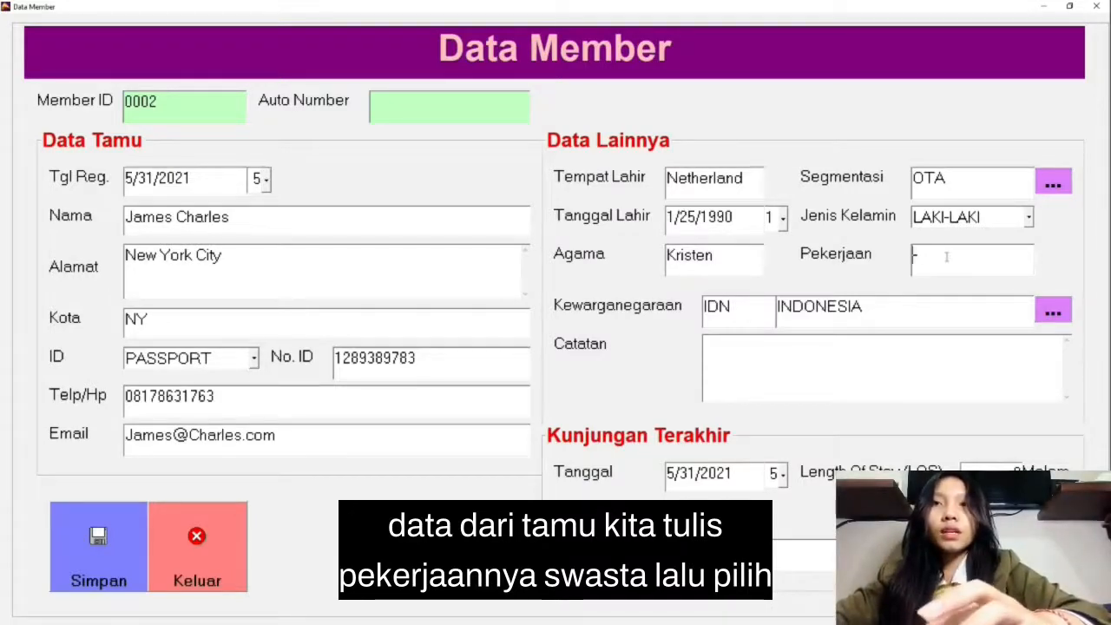
type("Swasta")
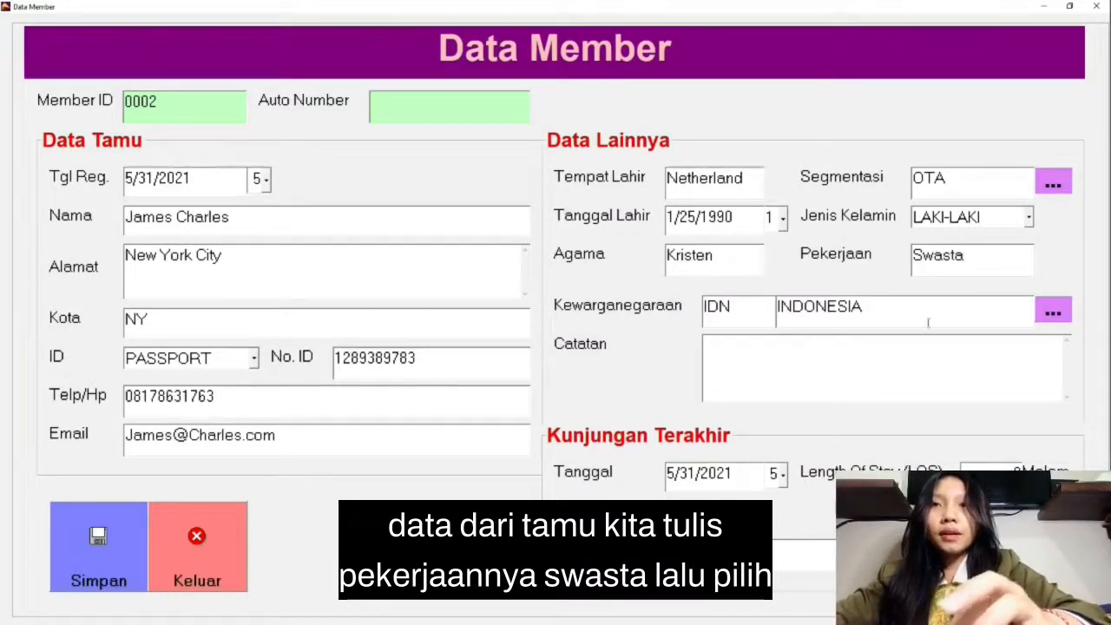
Step: Try to set the guest's nationality by searching the nationality list for "ame" and choosing an entry
left_click(1052, 311)
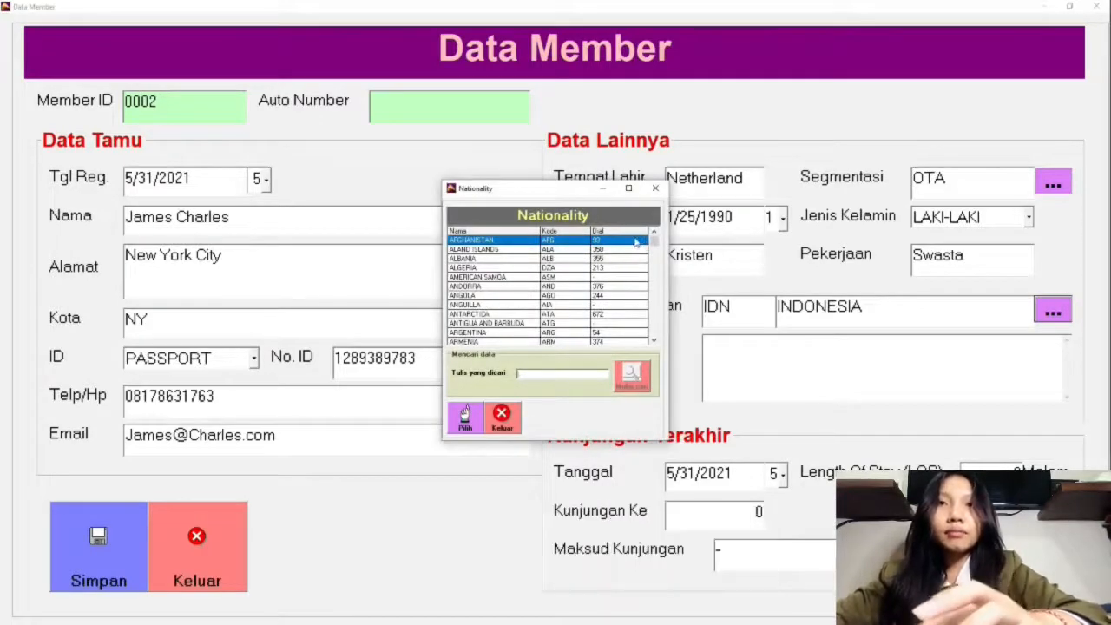
type("amer")
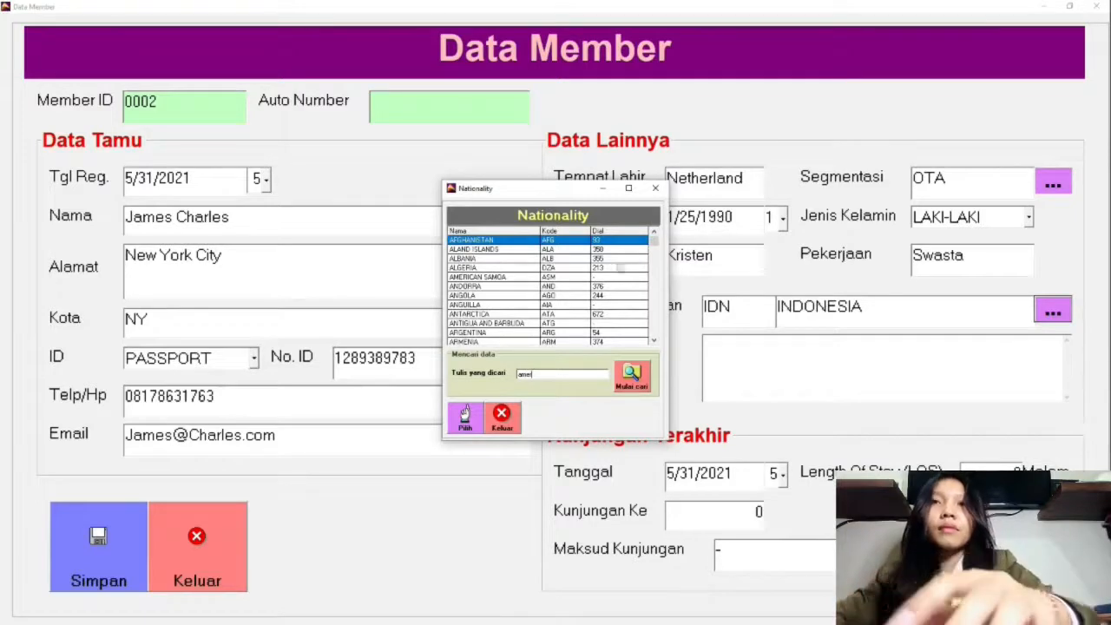
left_click(632, 374)
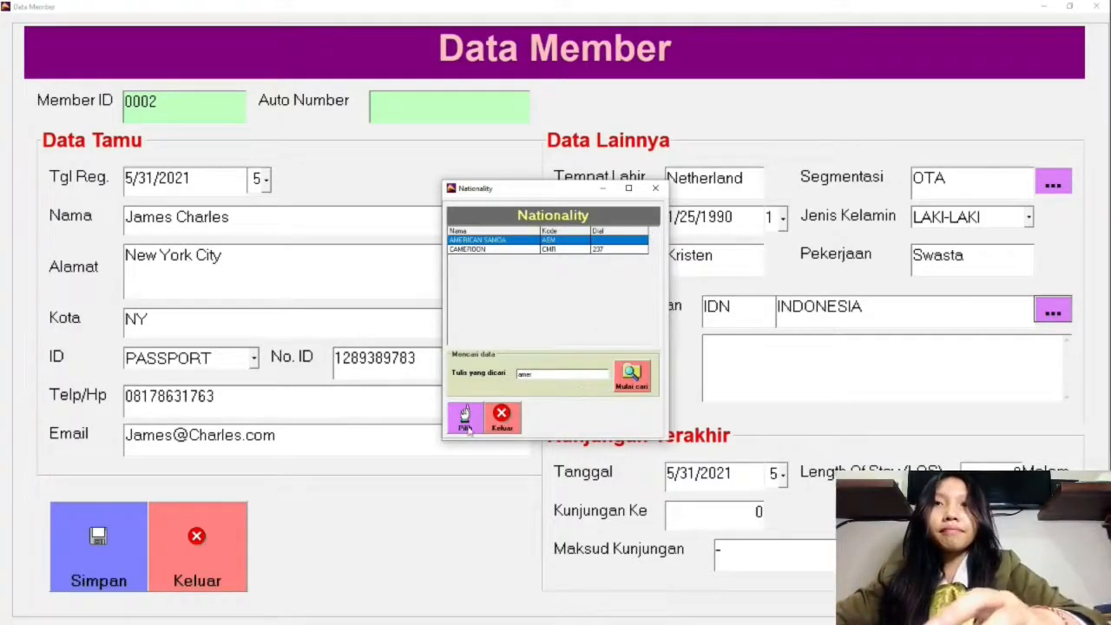
left_click(466, 416)
left_click(1054, 313)
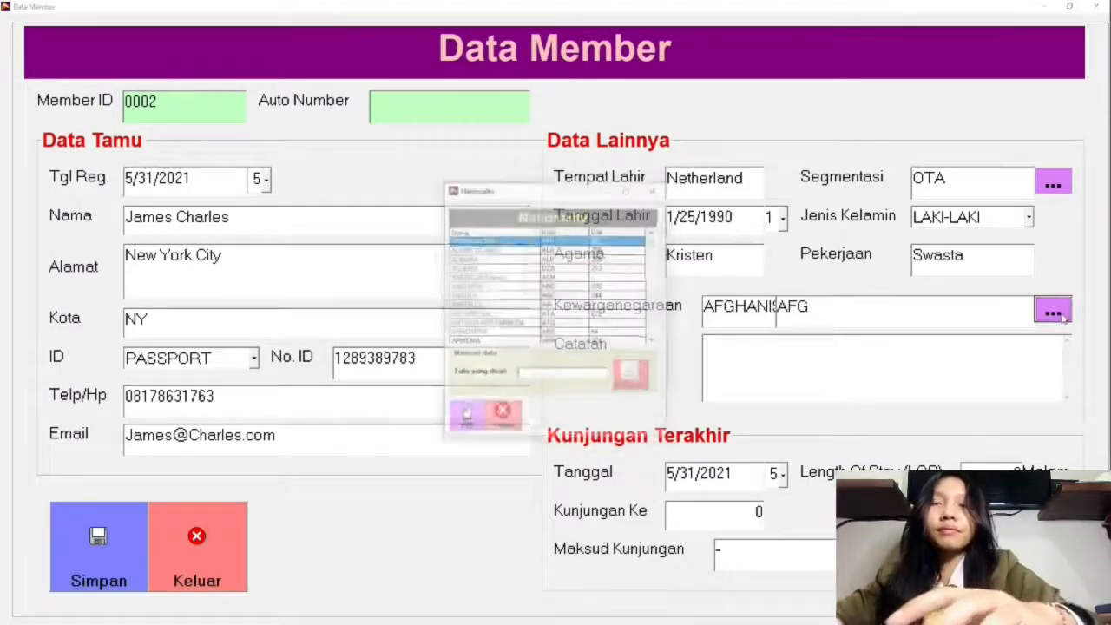
type("ame")
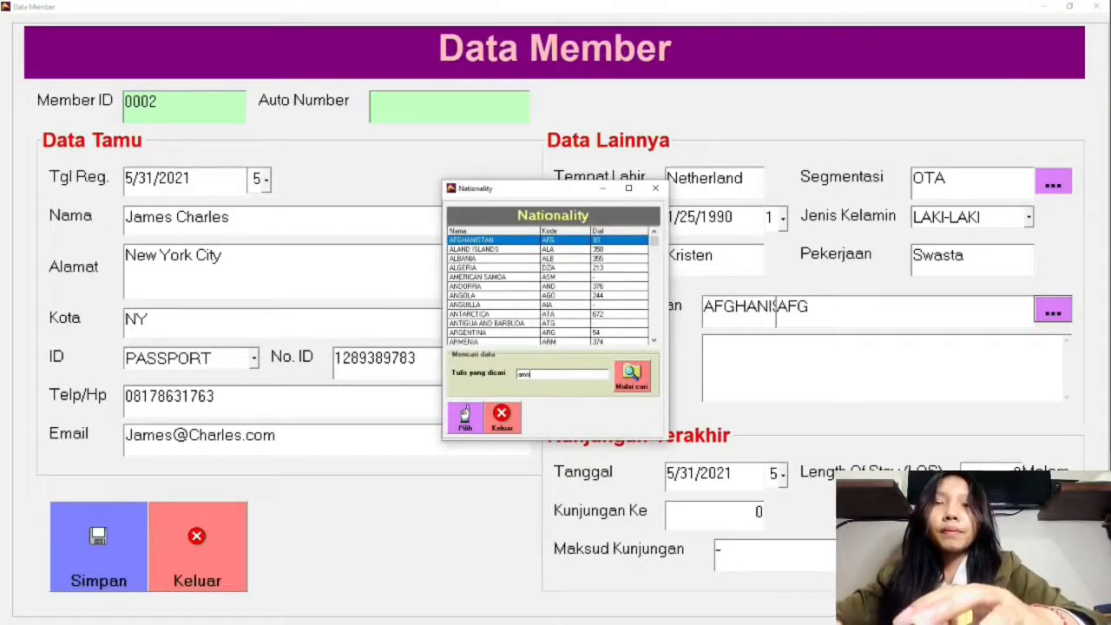
left_click(466, 425)
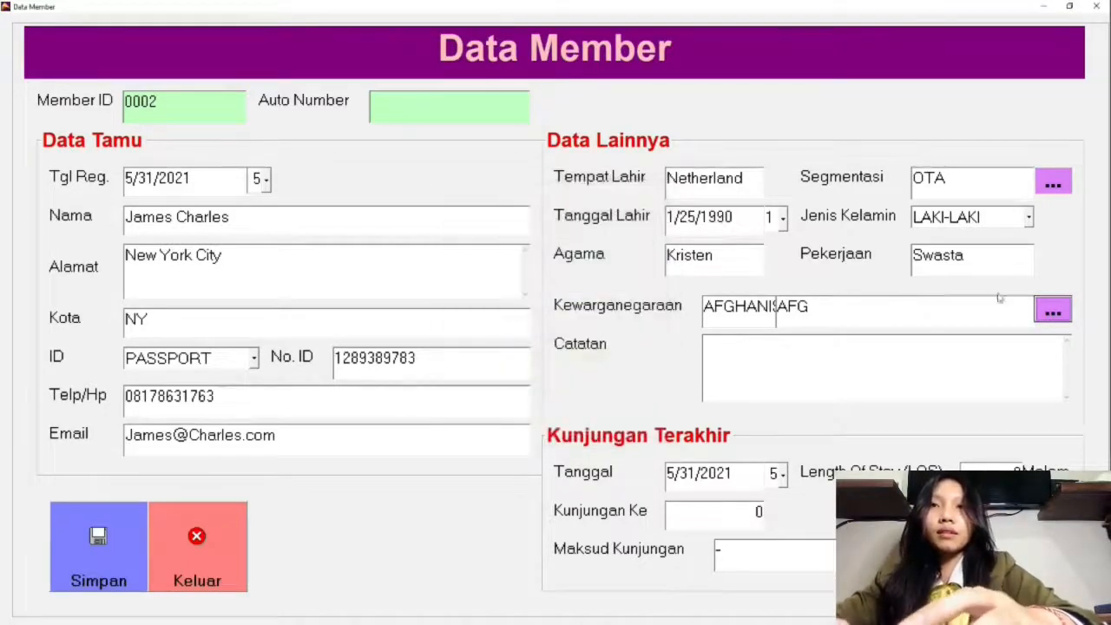
Step: Try to change the guest's nationality by searching the nationality list for "ameri" and choosing the first entry
left_click(1053, 312)
type("a")
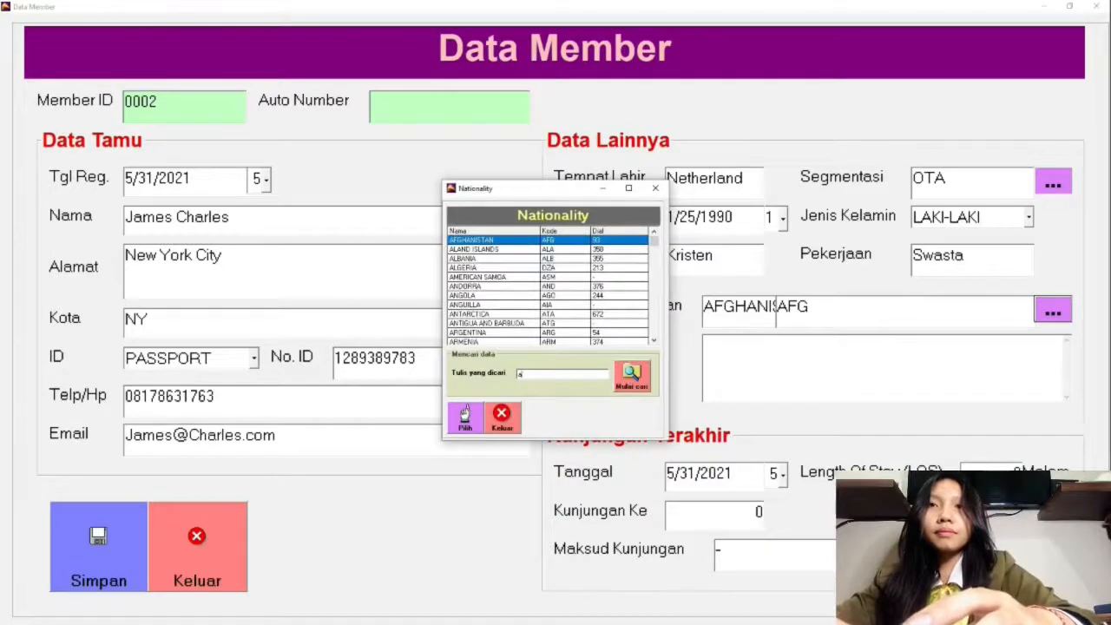
type("merik")
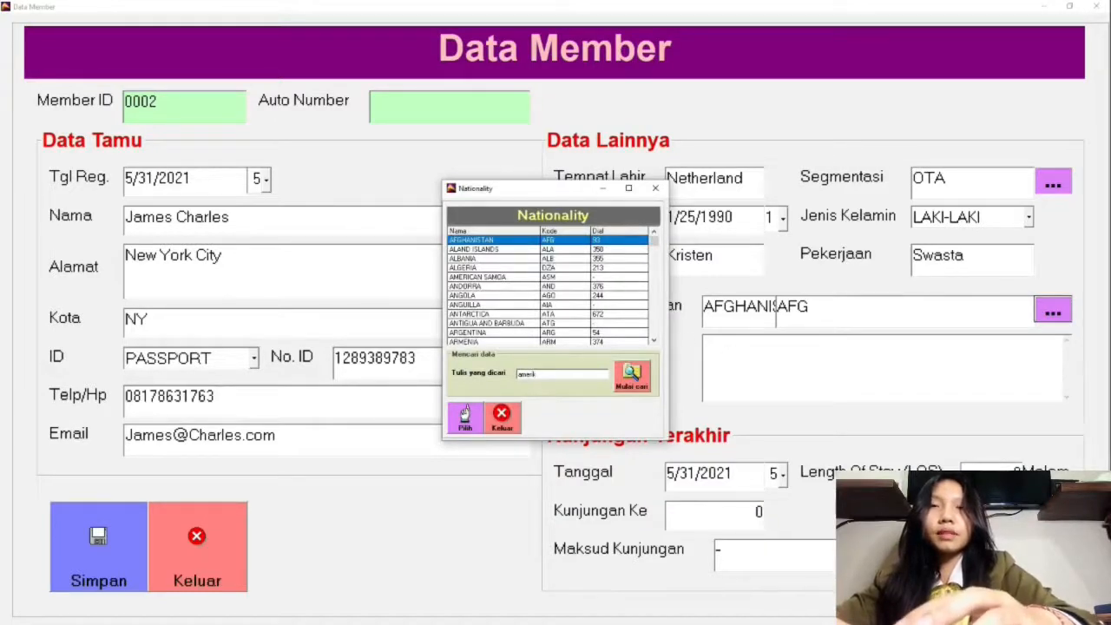
left_click(638, 374)
left_click(584, 349)
left_click(569, 375)
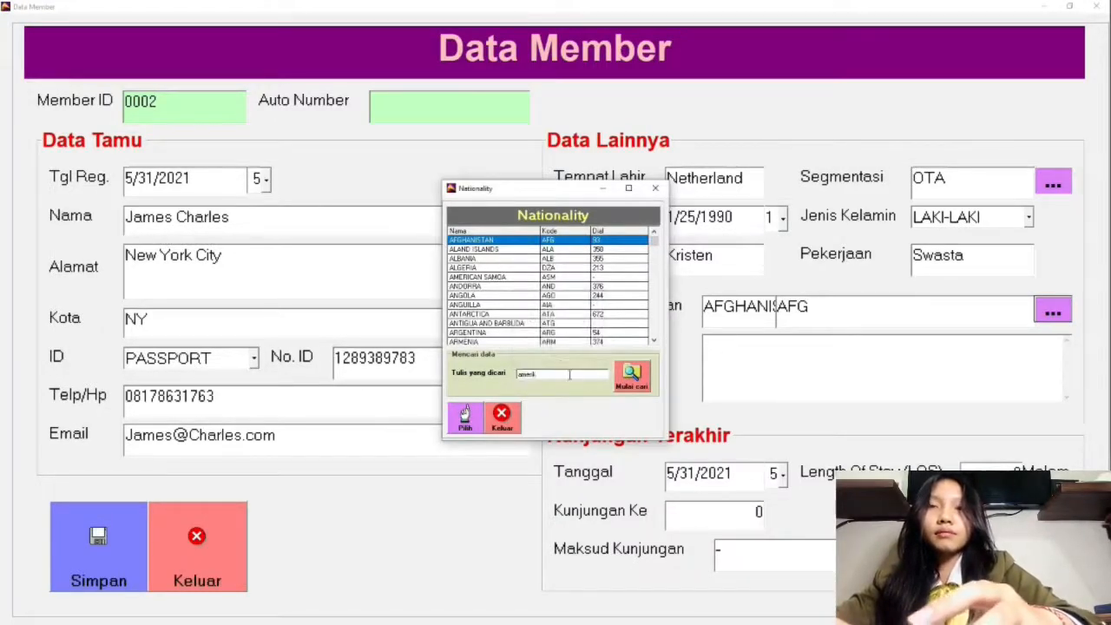
key("BackSpace")
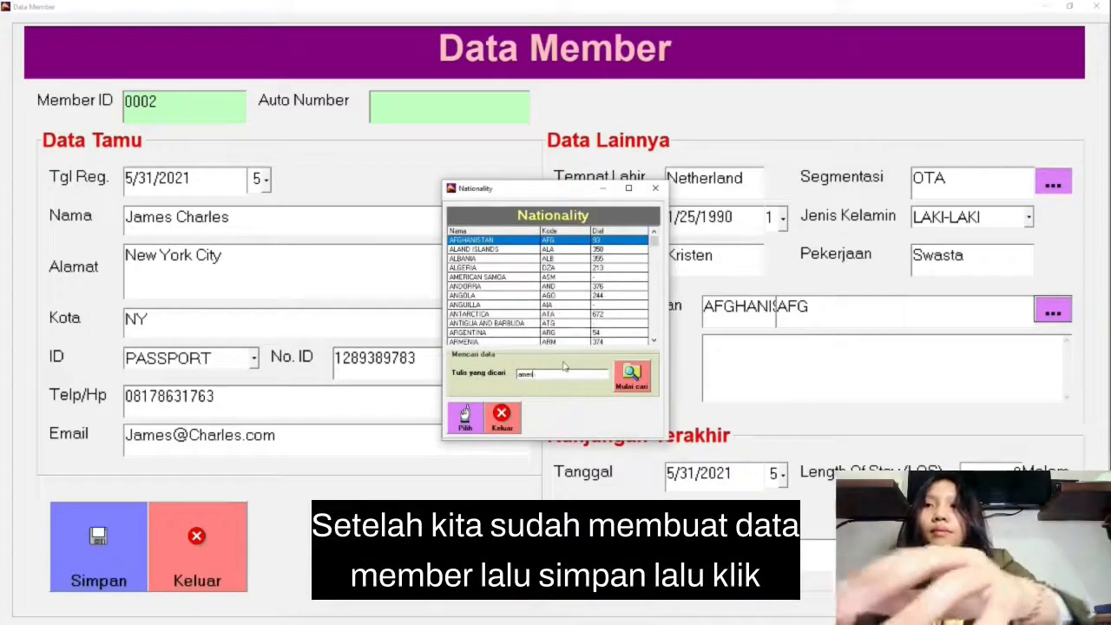
left_click(633, 374)
double_click(483, 240)
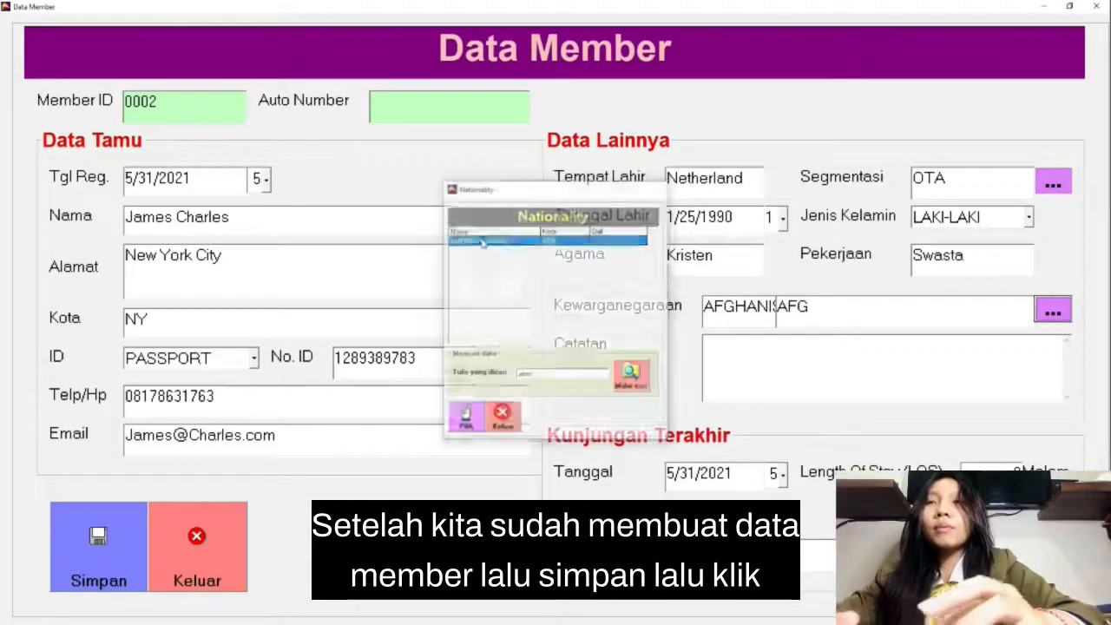
left_click(758, 363)
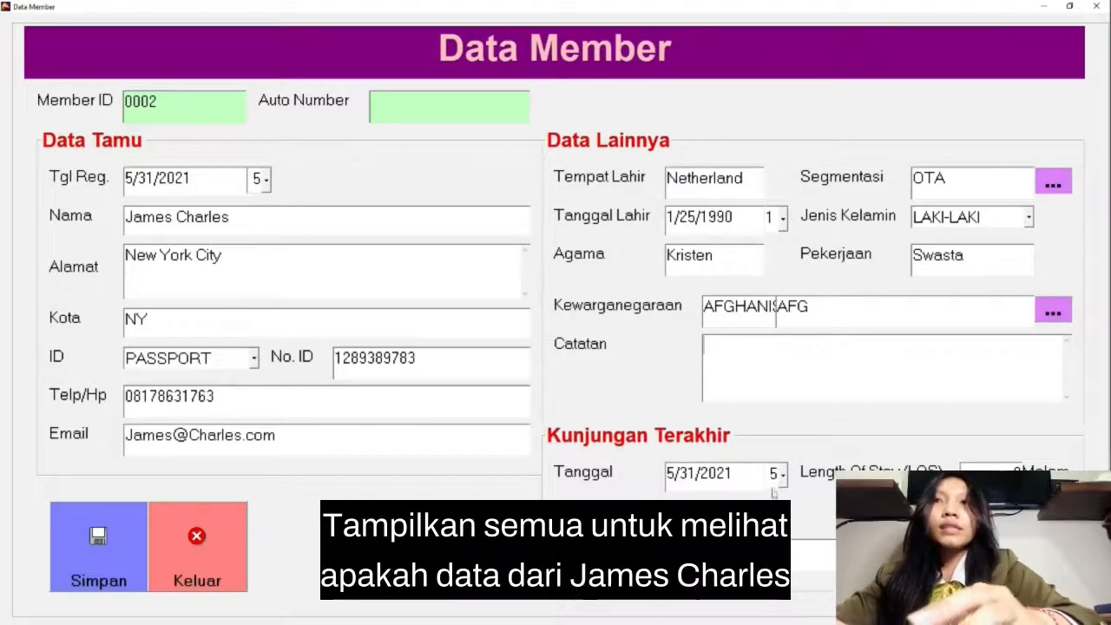
Step: Save the guest's member record and list all guest members
left_click(94, 558)
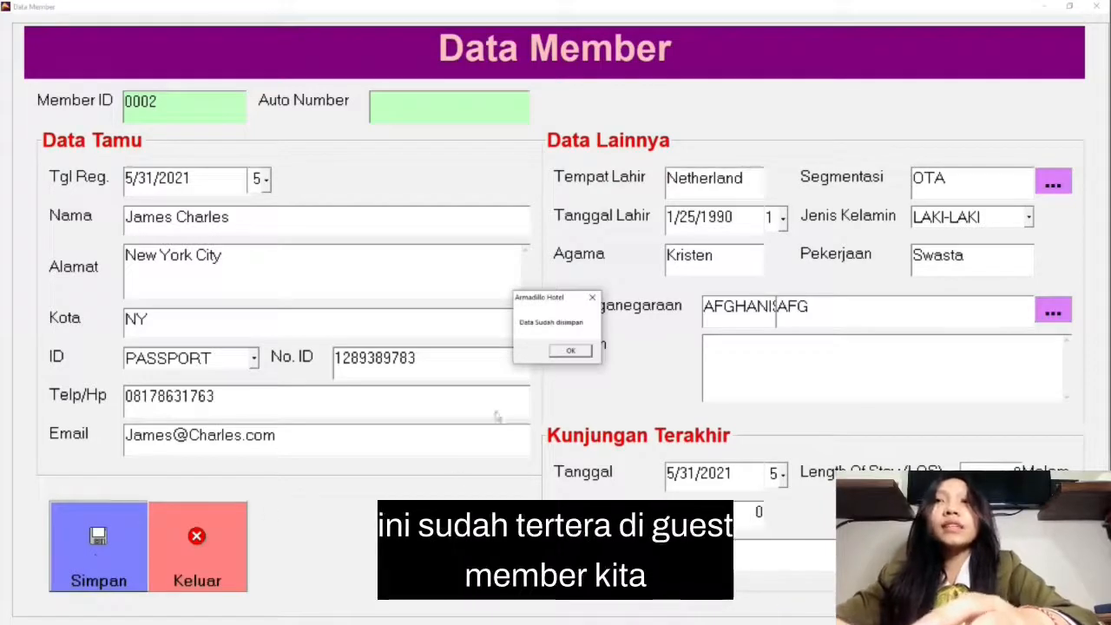
left_click(572, 352)
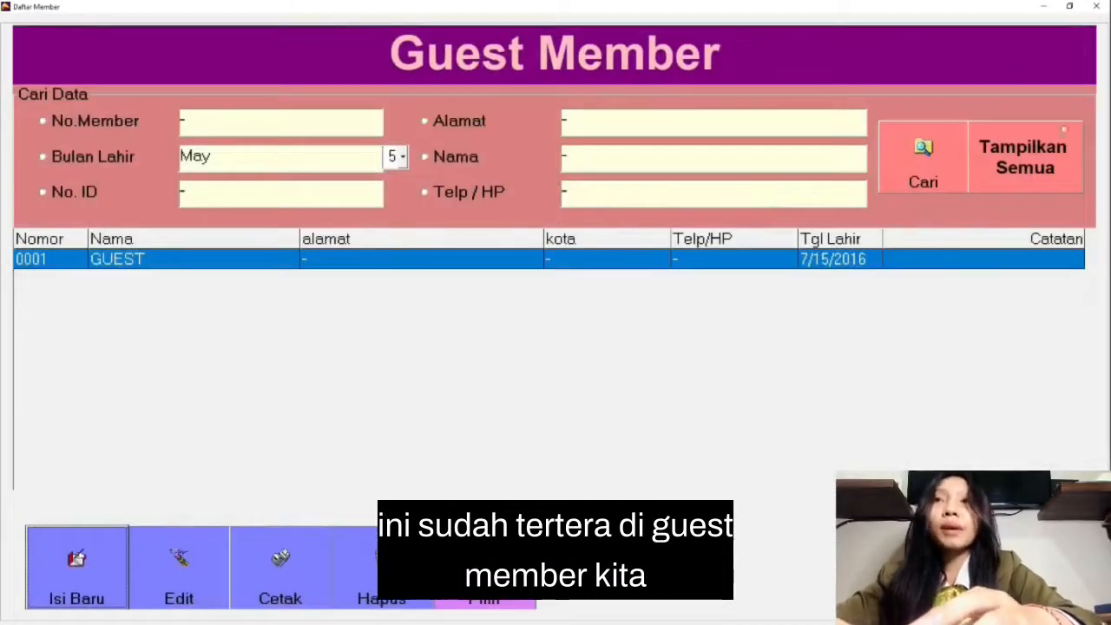
left_click(976, 148)
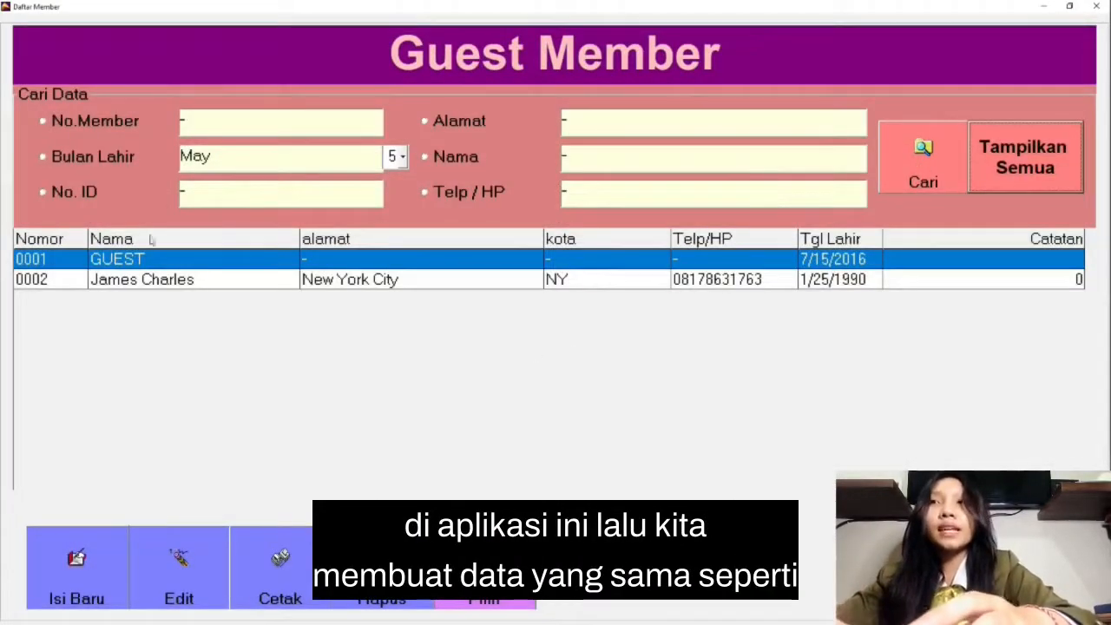
Step: Delete the placeholder member named GUEST from the guest member list
left_click(382, 573)
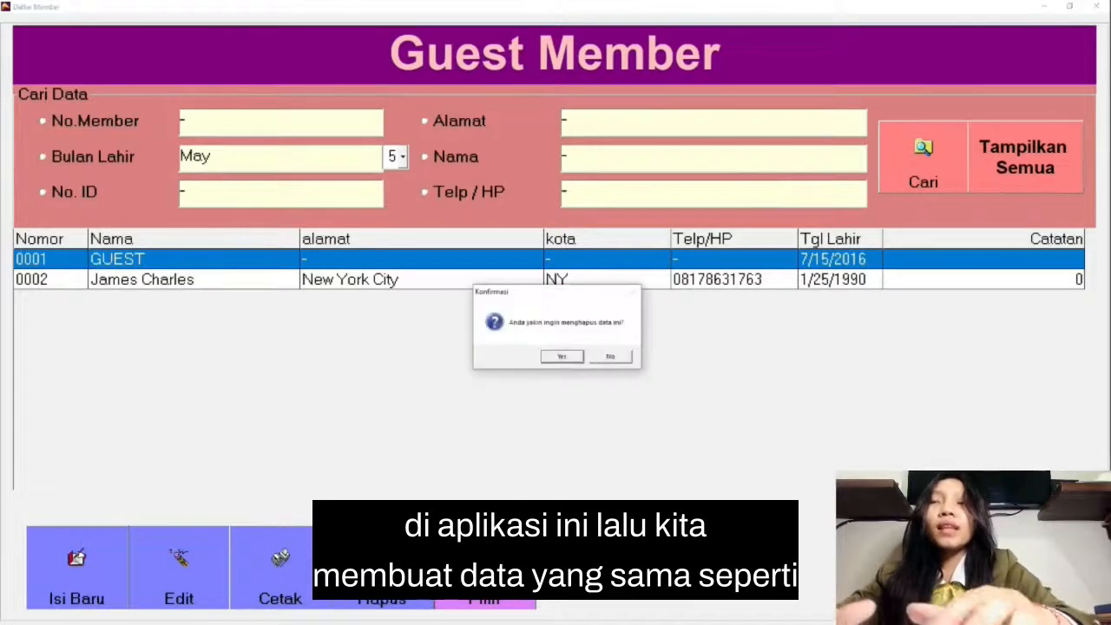
left_click(561, 359)
left_click(575, 356)
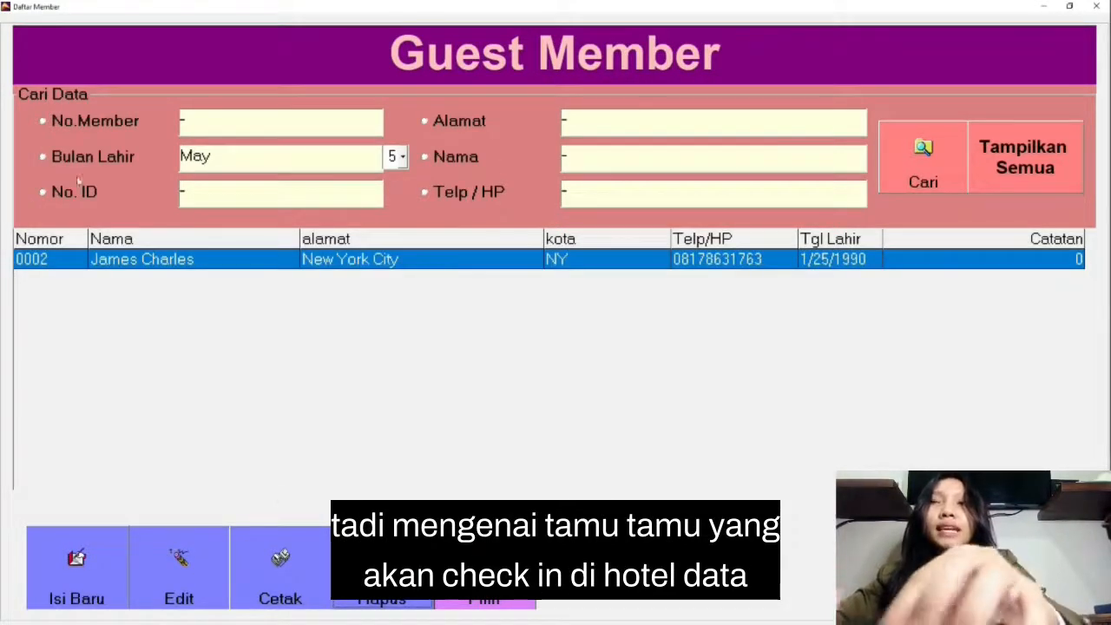
Step: Start a new member record with the guest's full name, address, city Shanghai, PASSPORT number, phone and e-mail
left_click(92, 573)
left_click(251, 219)
left_click(170, 255)
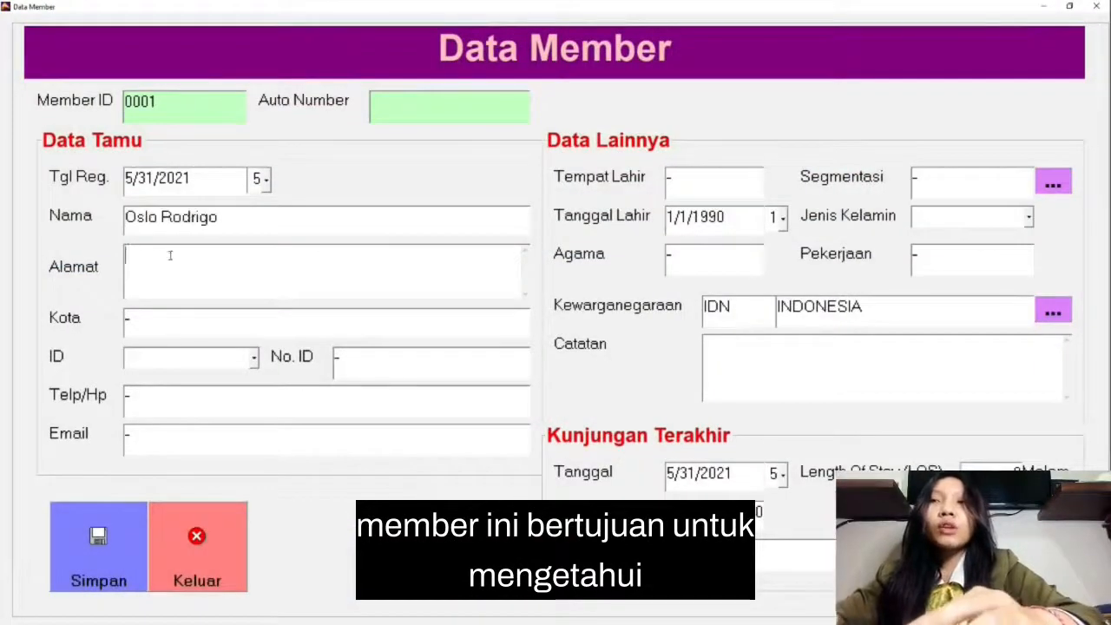
Step: Enter birthplace Hongkong, segment WLK, the date of birth, gender LAKI-LAKI, religion Kristen and occupation Teacher for the member
key("Tab")
type("Hongkong")
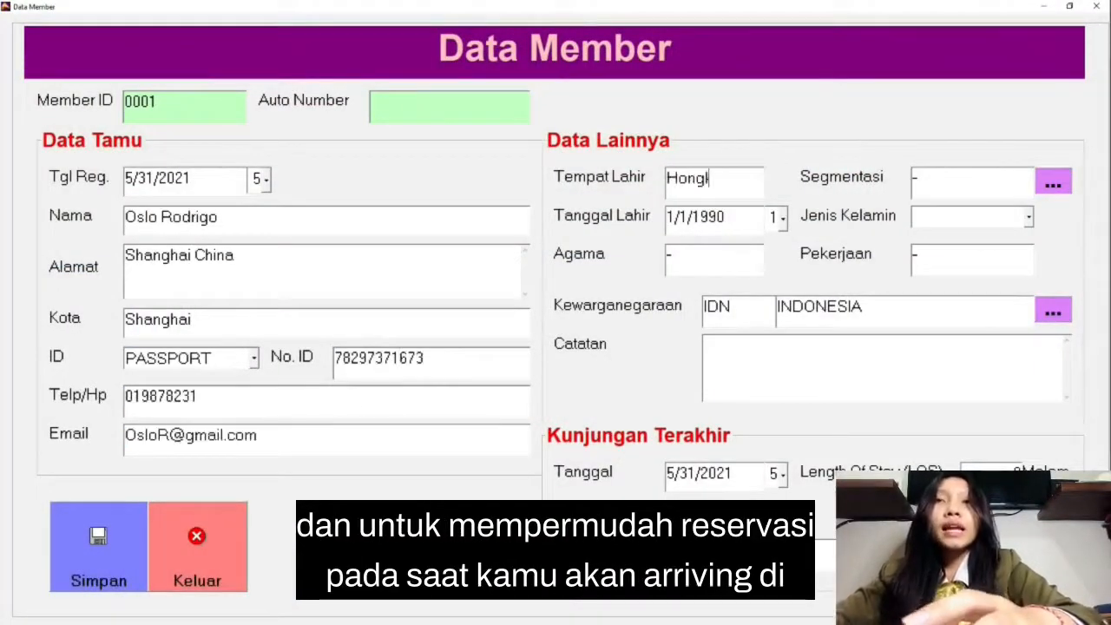
type("WLK")
key("Tab")
left_click(782, 219)
type("KristenTeacgh")
key("BackSpace")
key("BackSpace")
type("her")
Step: Set the member's nationality to HONG KONG by searching for "hong", and save the record
left_click(1052, 310)
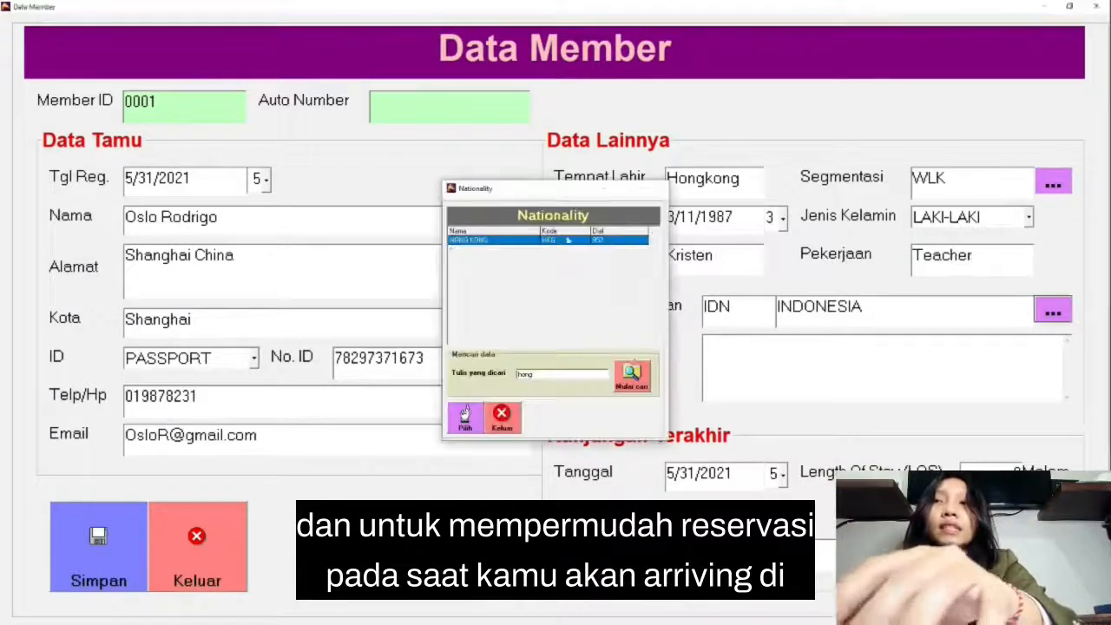
double_click(568, 241)
left_click(98, 547)
left_click(571, 351)
Step: Enter the next member's full name, street address, city Denpasar, ID type and number, phone and e-mail
left_click(310, 255)
type("Jln. Nusa Kambangan")
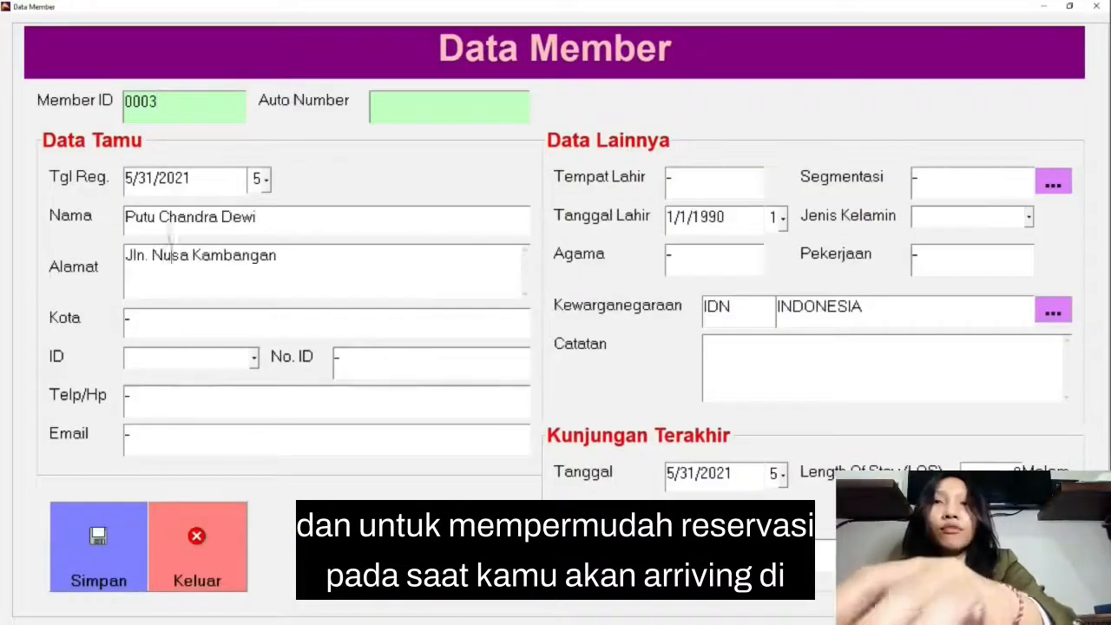
type("Denpasar")
left_click(254, 358)
left_click(174, 376)
left_click(715, 189)
Step: Fill in another member's full name, street address, city Jakarta, KTP number, phone, e-mail and birthplace Jakarta
left_click(257, 211)
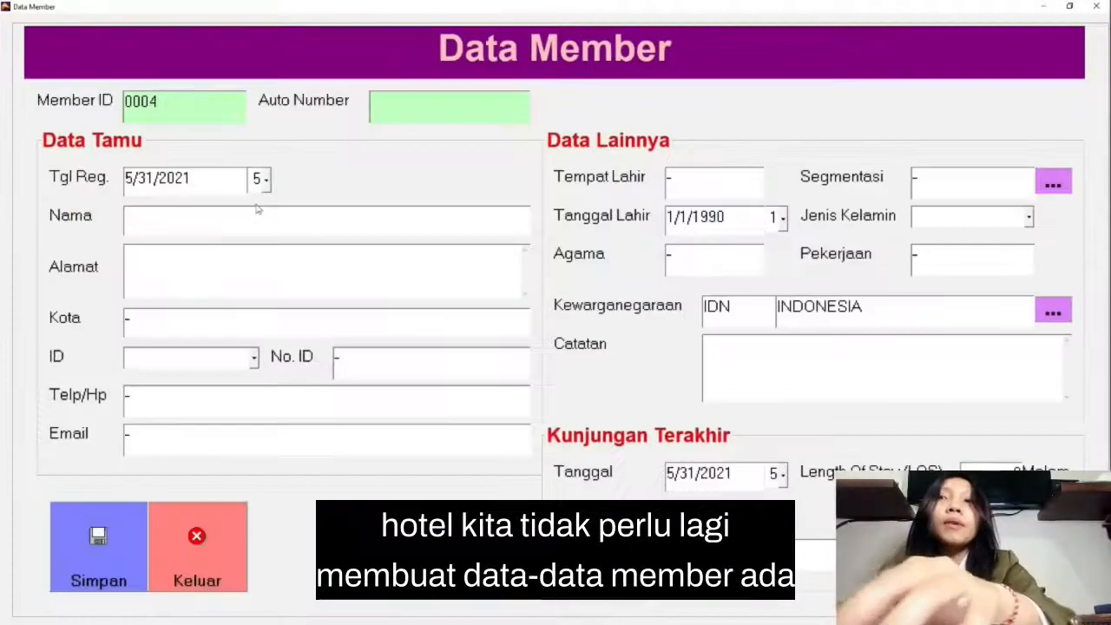
key("Tab")
type("Jln. Merdeka, Jakarta Pusat")
key("Tab")
type("JAk")
key("BackSpace")
key("BackSpace")
type("akarta")
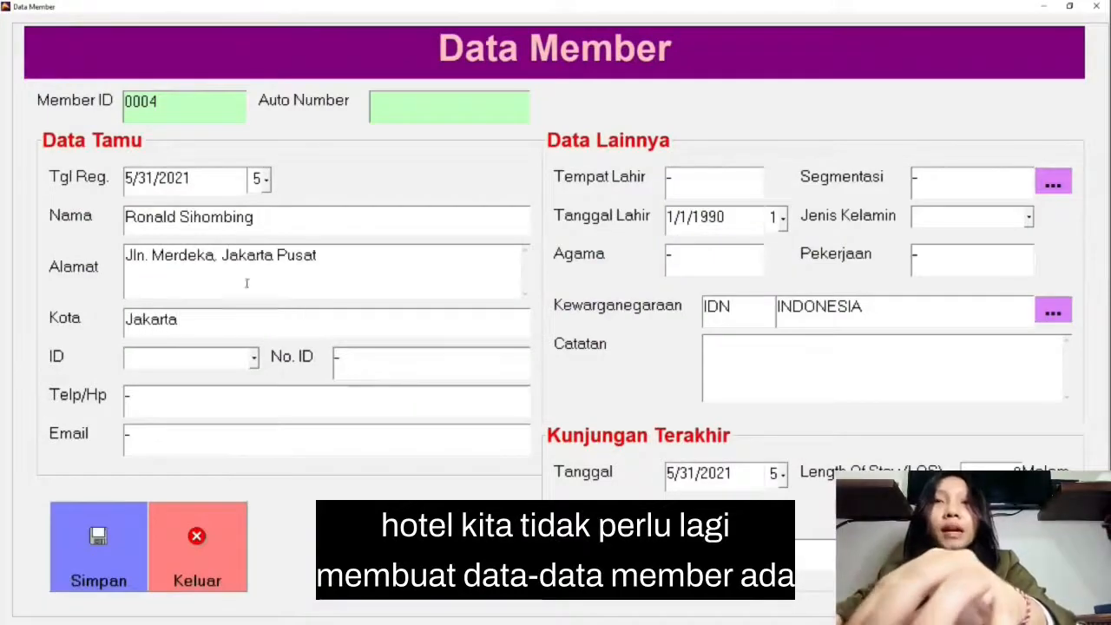
left_click(254, 357)
Step: Set the member's segment to EDU, enter the date of birth, gender and religion Islam, and save the record
left_click(1052, 181)
double_click(562, 261)
left_click(782, 218)
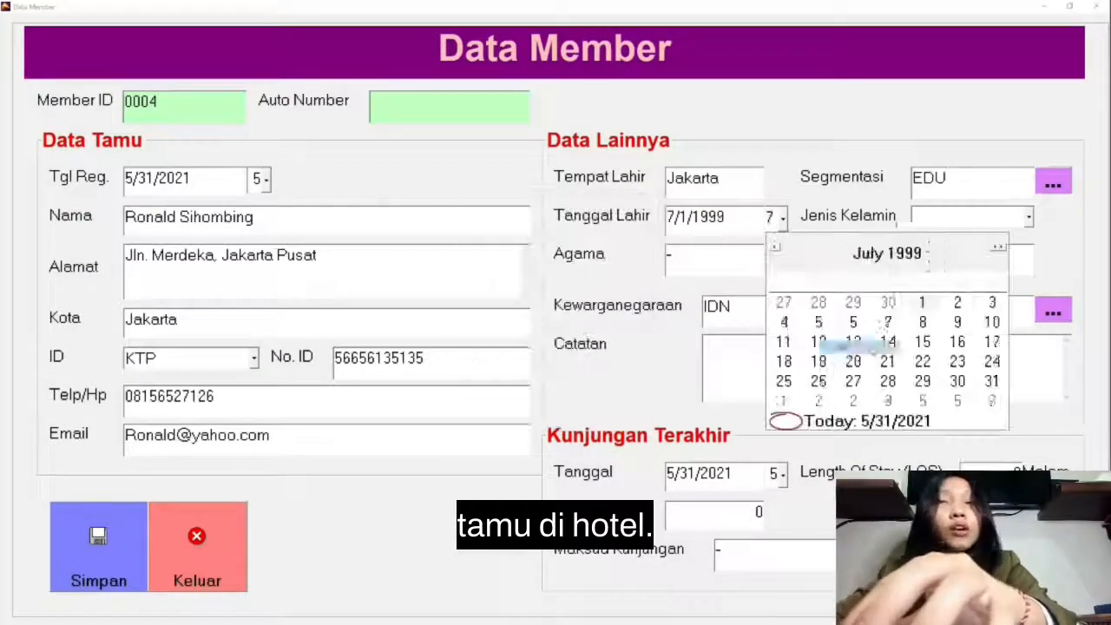
left_click(958, 362)
left_click(1029, 217)
type("Islam")
left_click(98, 546)
Step: Add a new member with the full name, address, city Seoul, PASSPORT number, phone, e-mail and birthplace Seoul
left_click(67, 560)
left_click(224, 217)
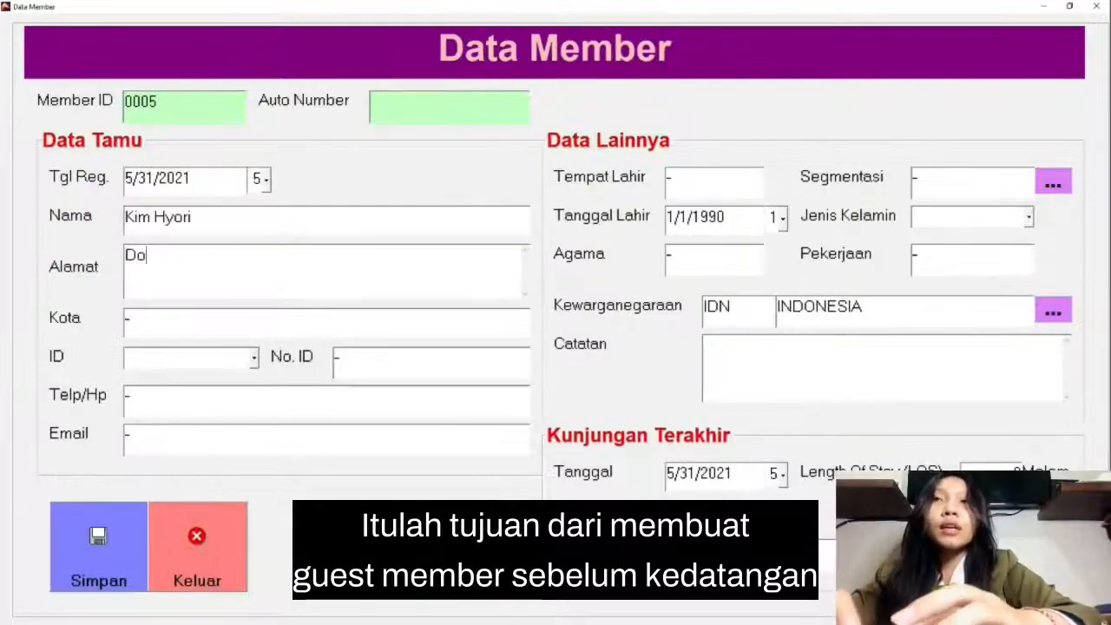
Step: Assign the member to the GOV segment, pick the date of birth and set the gender to PEREMPUAN
left_click(1052, 181)
double_click(543, 289)
left_click(782, 219)
left_click(923, 319)
left_click(1028, 217)
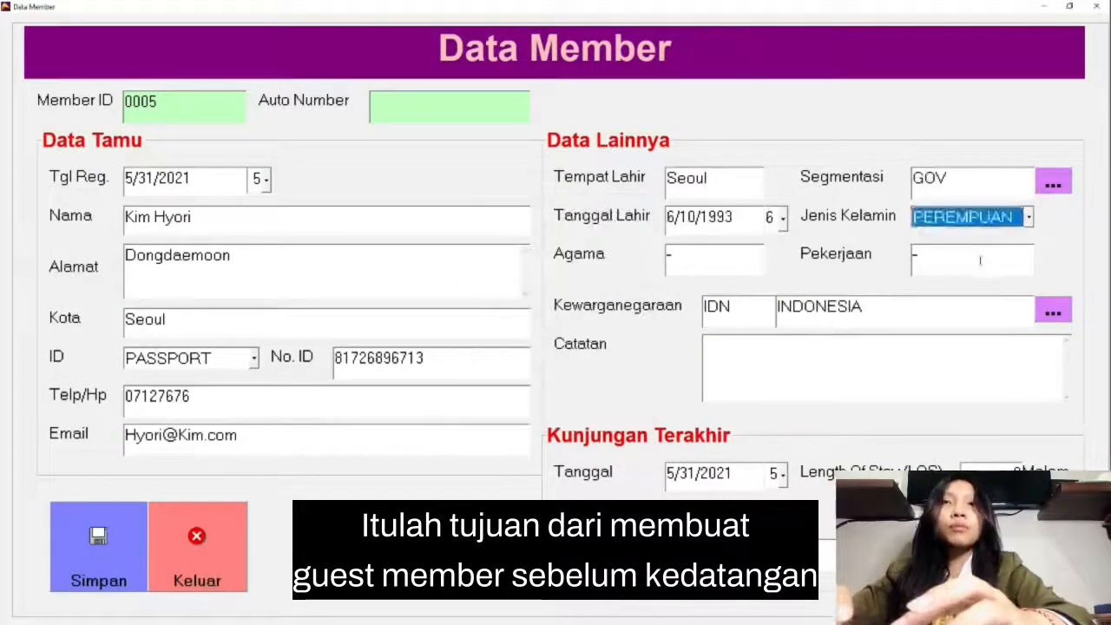
Step: Enter religion Budha, occupation Consulat and nationality KOREA, REPUBLIC OF for the member, and save the record
type("BudhaConsulat")
left_click(1053, 310)
left_click(98, 546)
Step: Create another member record with the full name, address, city Tokyo, PASSPORT number, phone and e-mail
type("006")
left_click(285, 228)
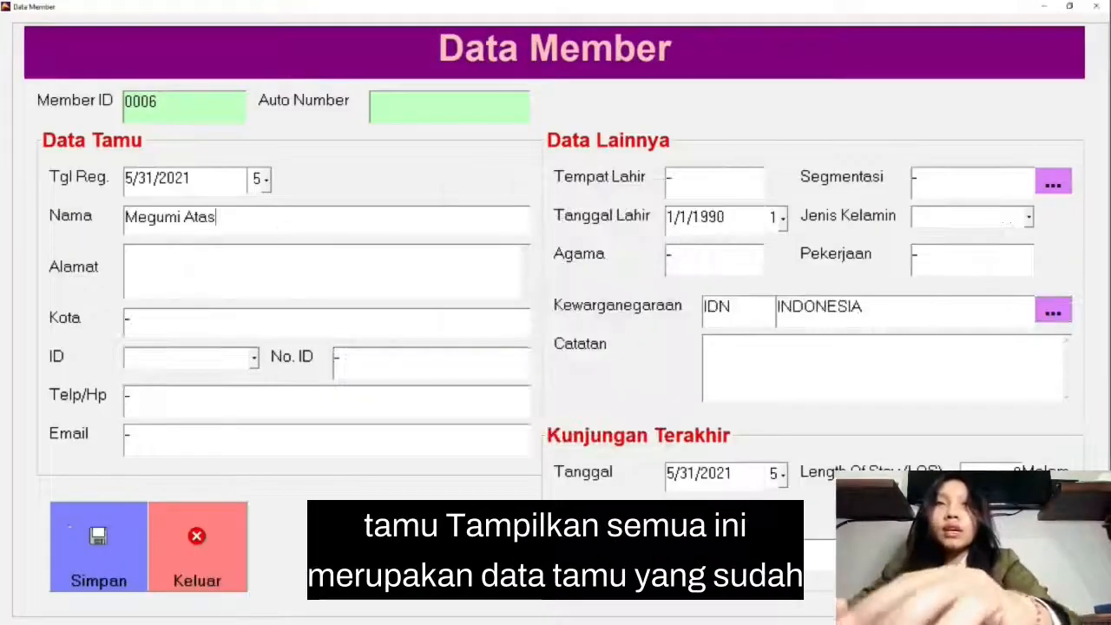
type("Tokyo DistricTokyo178397819371017878917Megumi@Japan.com")
Step: Enter birthplace Tokyo, segment VOL, the date of birth, gender PEREMPUAN, religion Kristen and occupation Volunter for the member
double_click(751, 171)
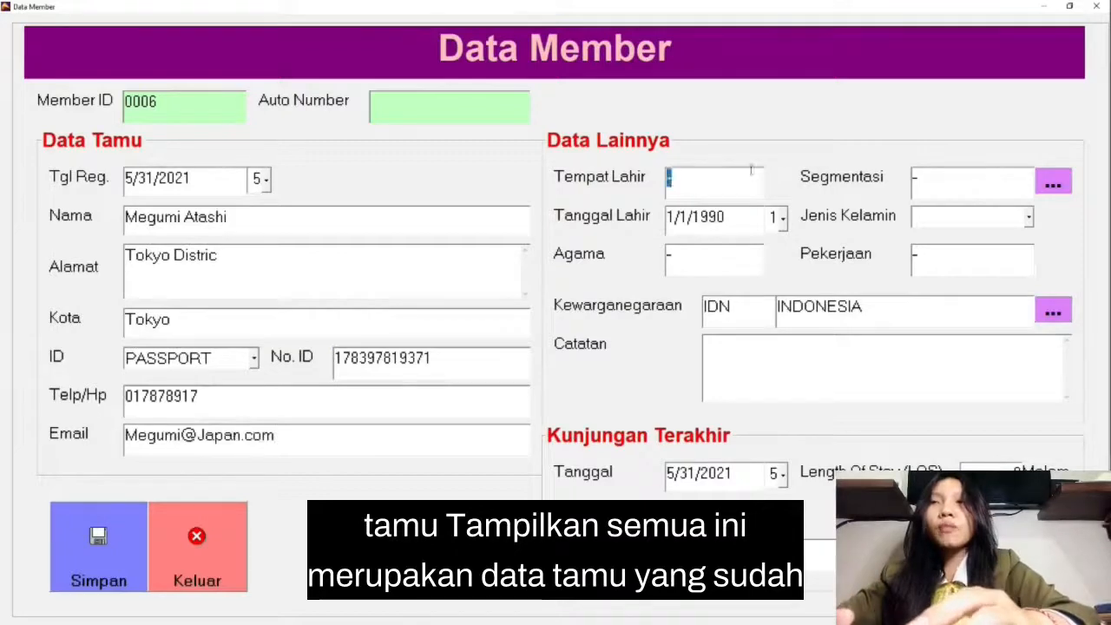
type("Tokyo")
left_click(1053, 182)
left_click(782, 219)
type("Kristen")
left_click(1028, 217)
type("Volunter")
Step: Search the nationality list for "jap" to set the member's nationality
left_click(1052, 310)
type("jap")
left_click(633, 375)
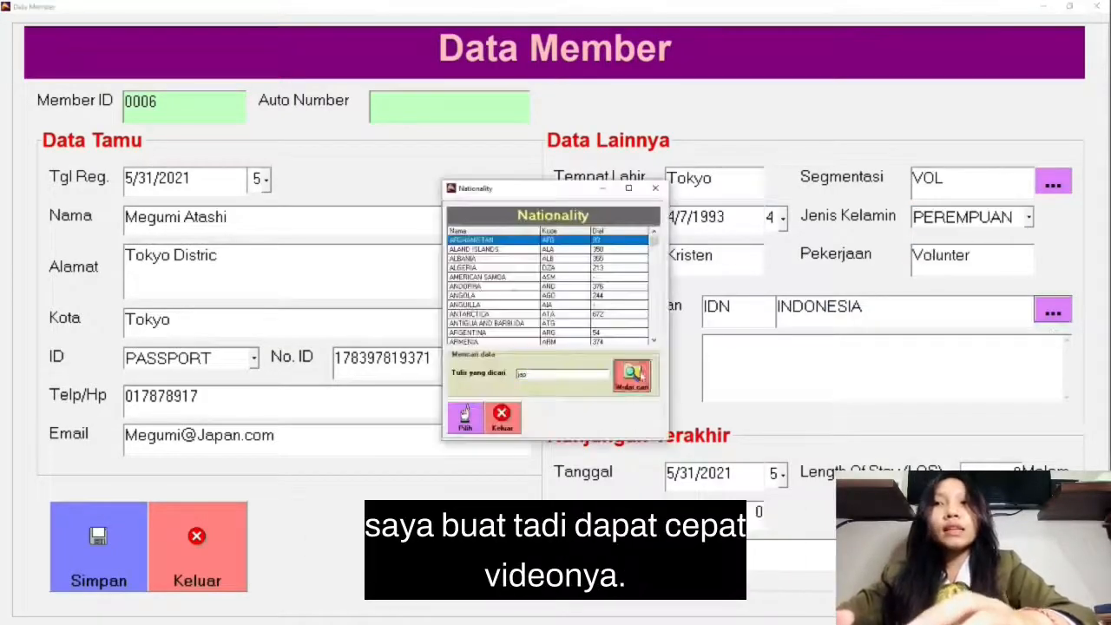
Step: Save the last member record, leave the member form and list all guest members
left_click(98, 547)
left_click(197, 547)
left_click(1040, 162)
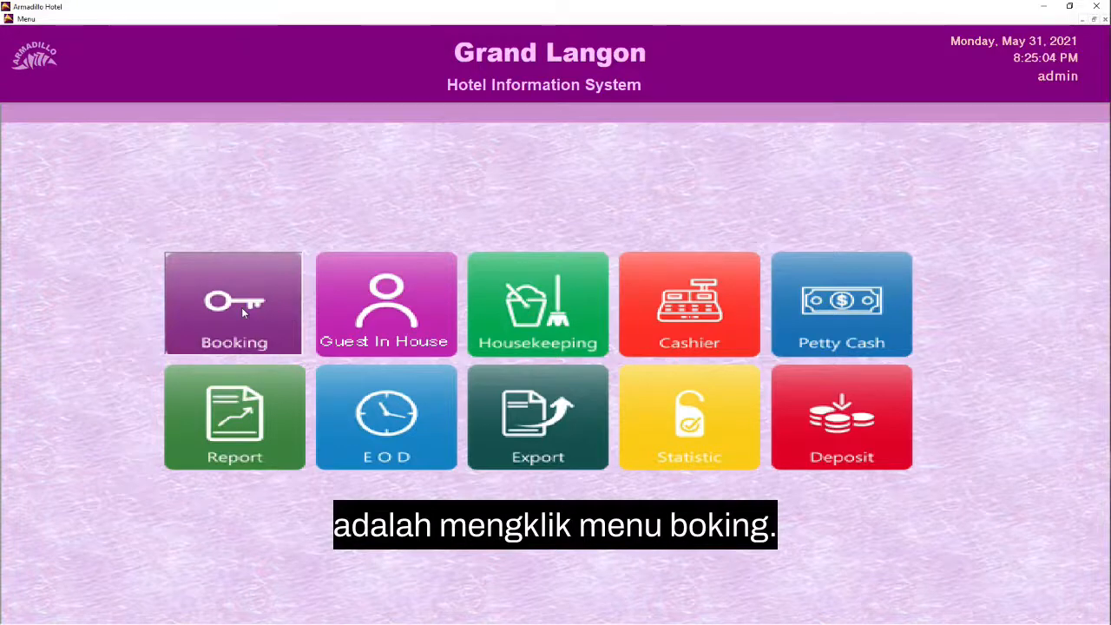
Step: Create a new booking reservation and load the data of the guest member from Seoul into it
left_click(266, 306)
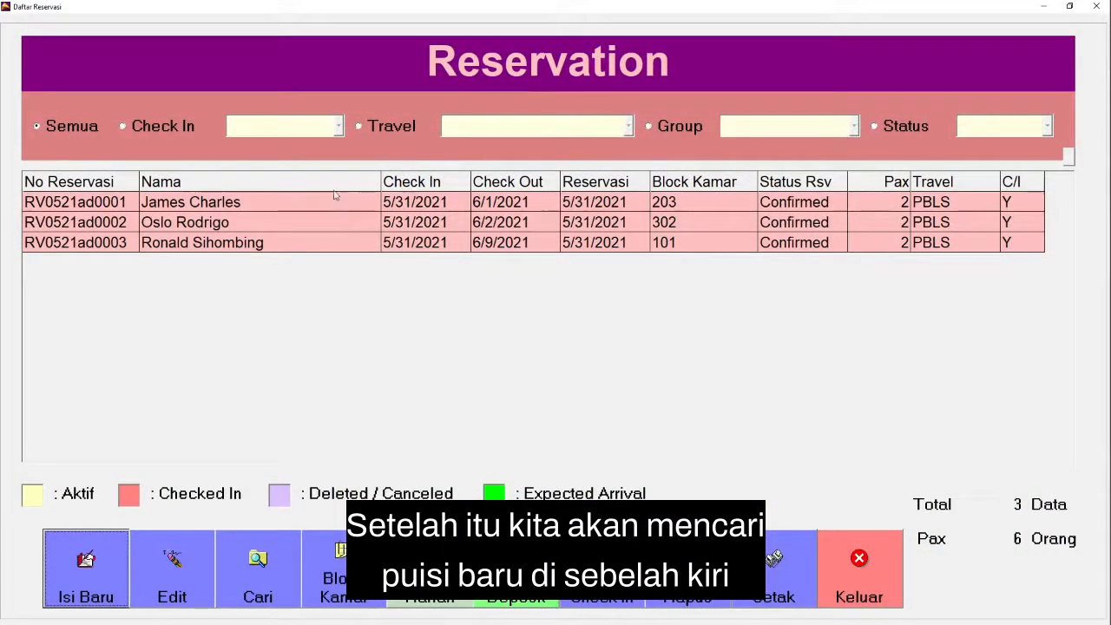
left_click(104, 561)
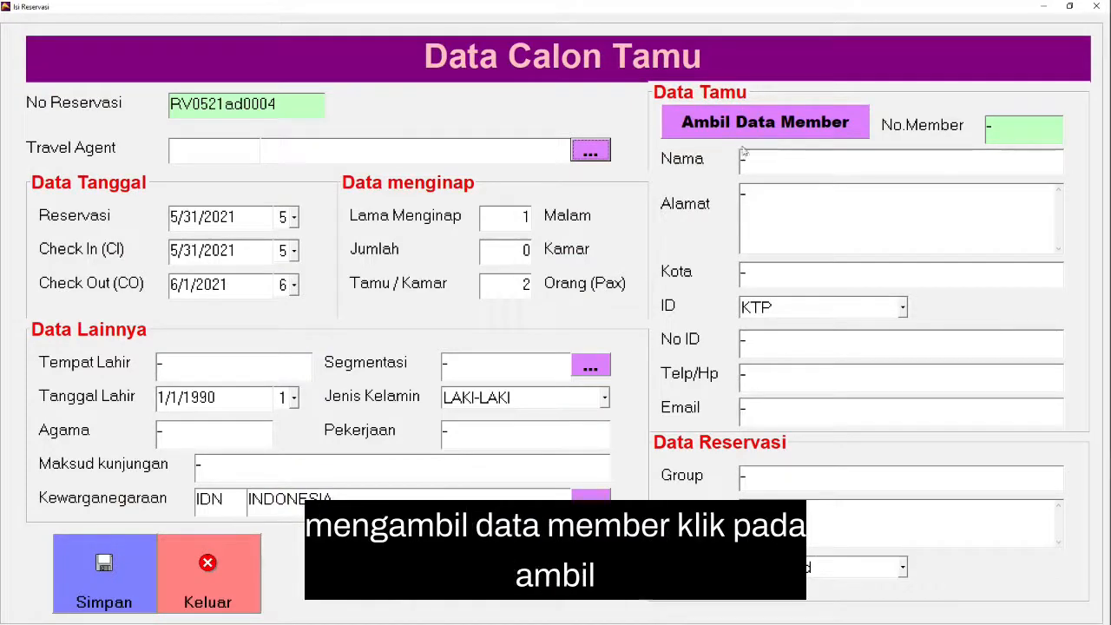
left_click(810, 126)
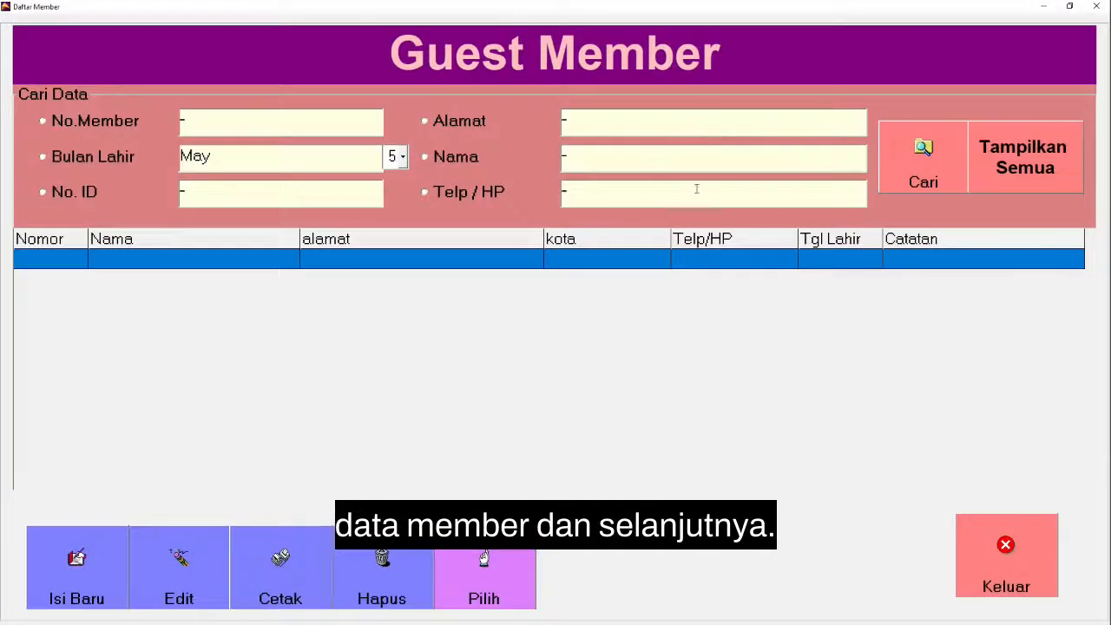
left_click(1003, 147)
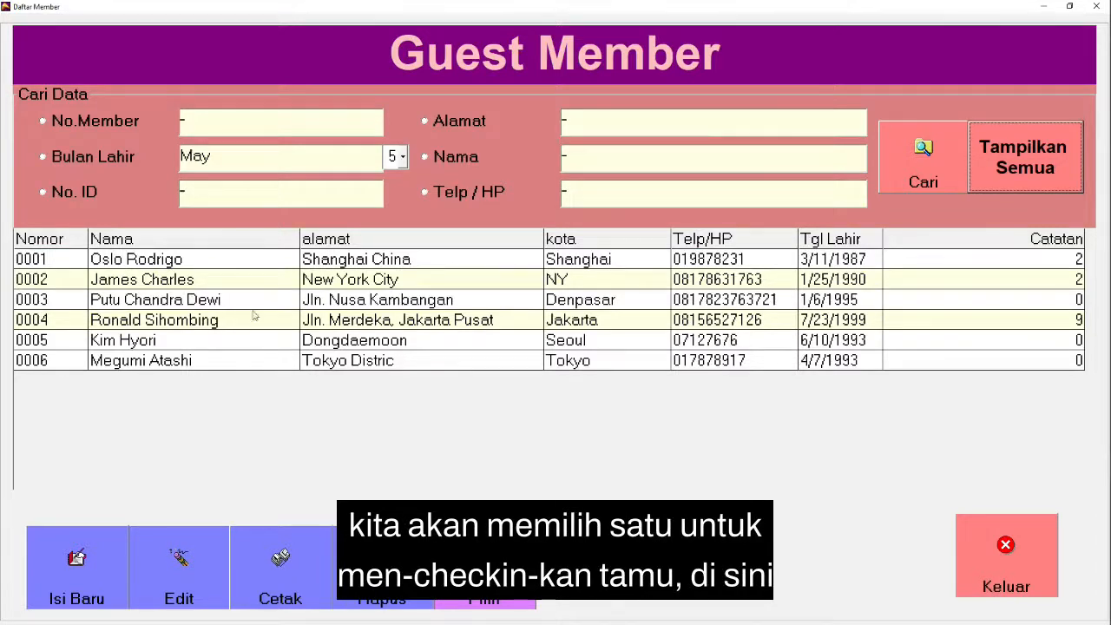
left_click(174, 342)
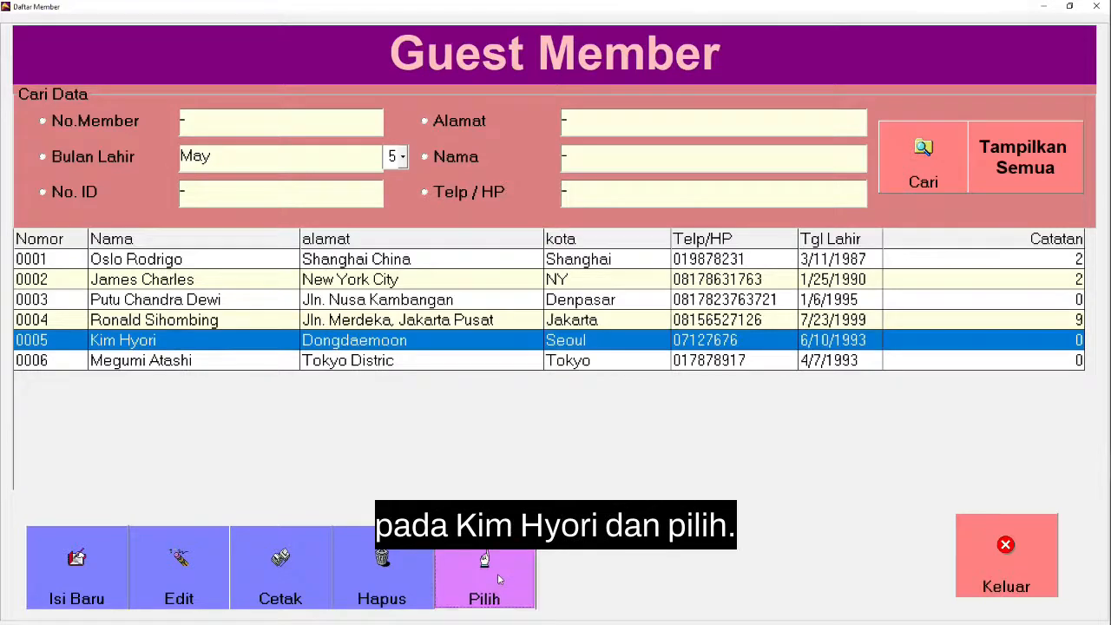
left_click(497, 573)
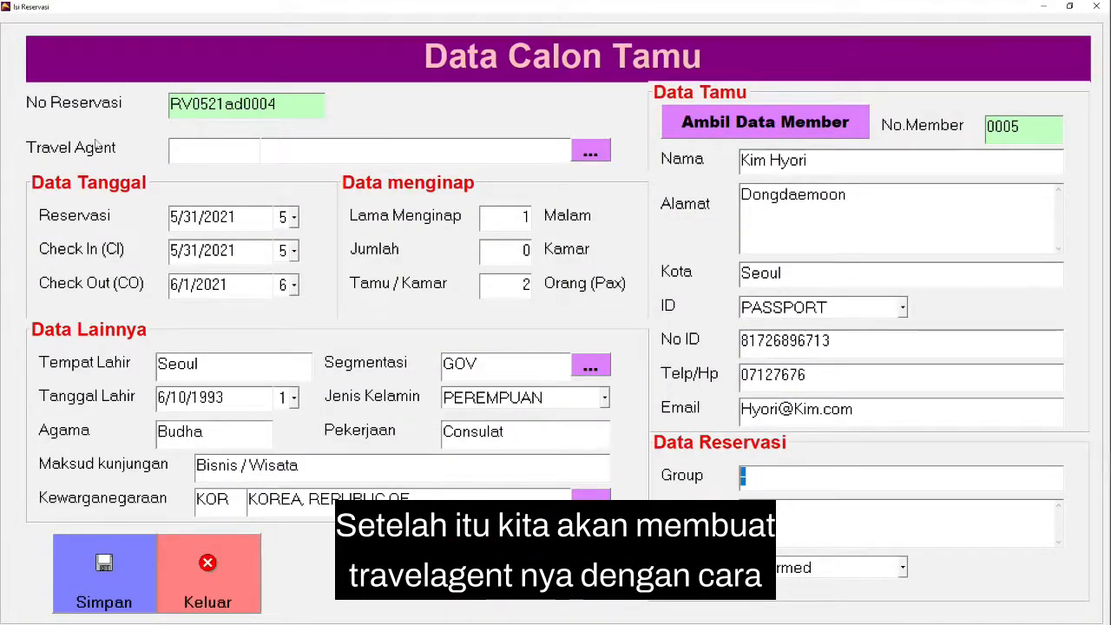
Step: Assign the travel agent PBLS PUBLISH to the reservation and set the check-out date to 6/7/2021
left_click(605, 154)
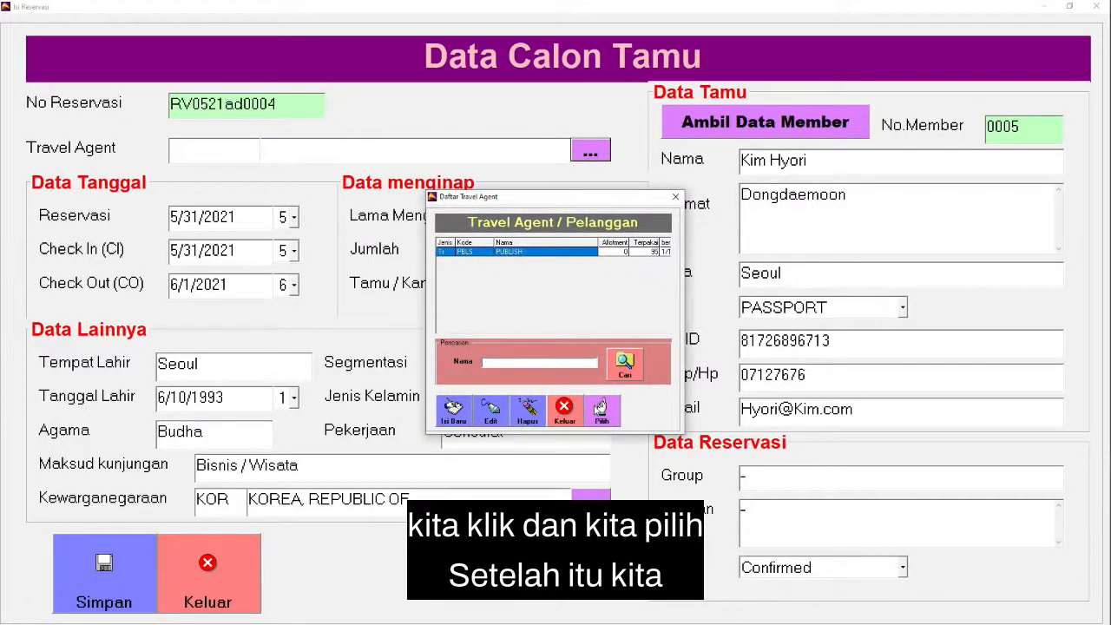
left_click(601, 410)
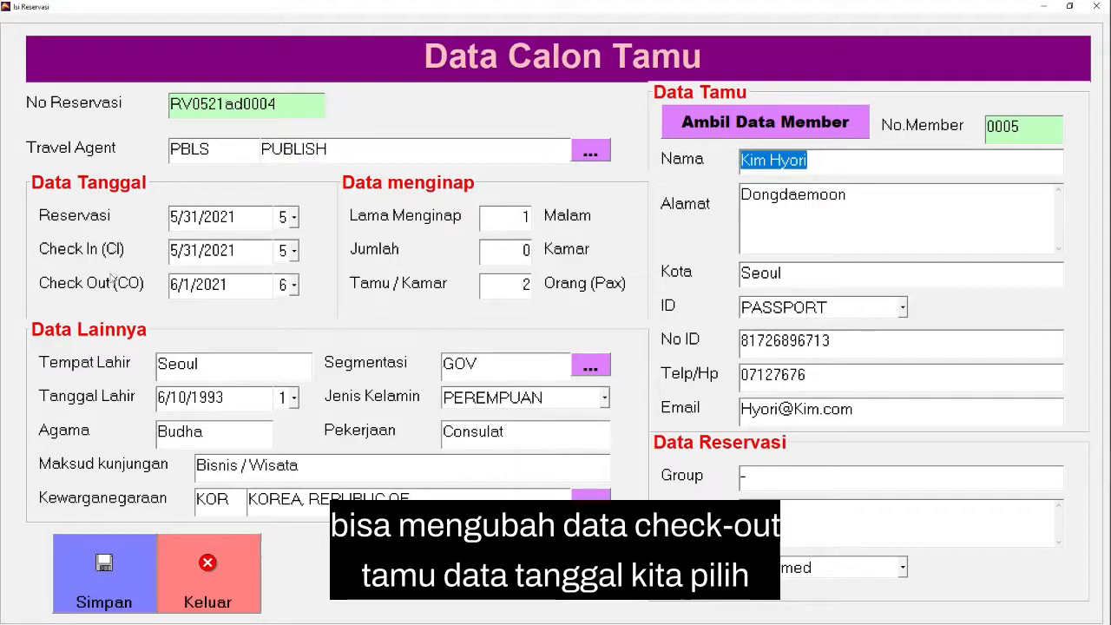
left_click(290, 288)
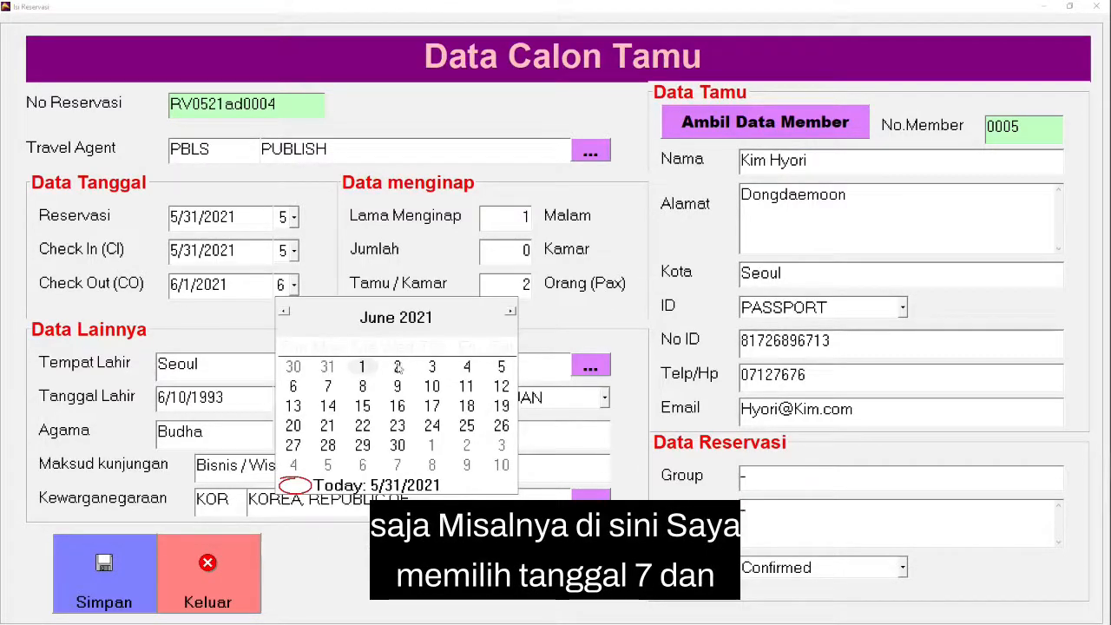
left_click(328, 388)
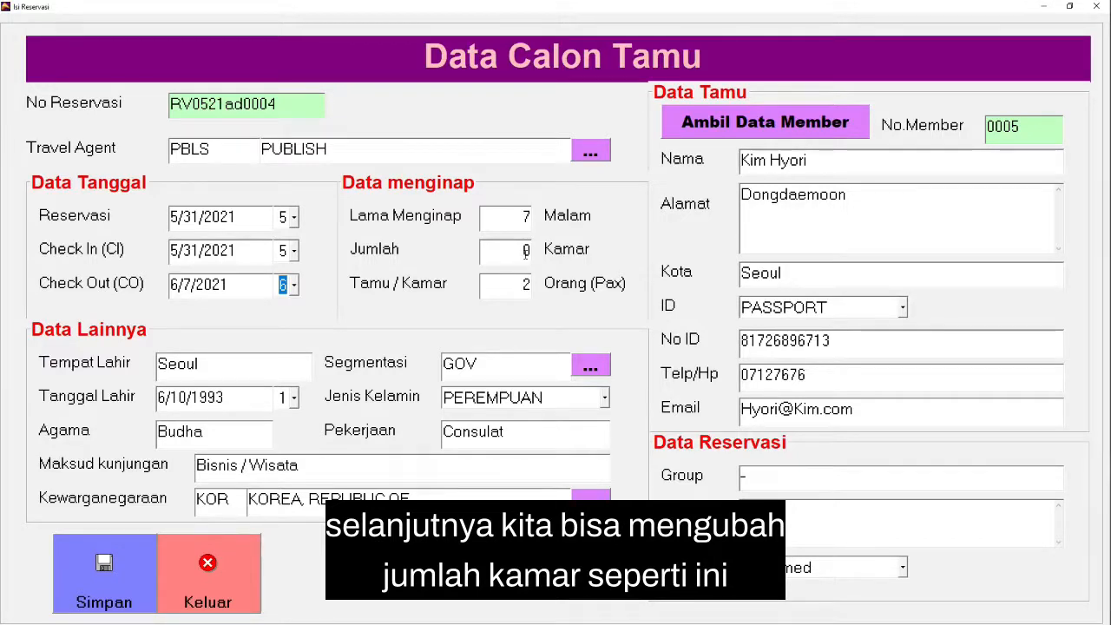
Step: Set the reservation's number of rooms to 1 and save the reservation
left_click(525, 250)
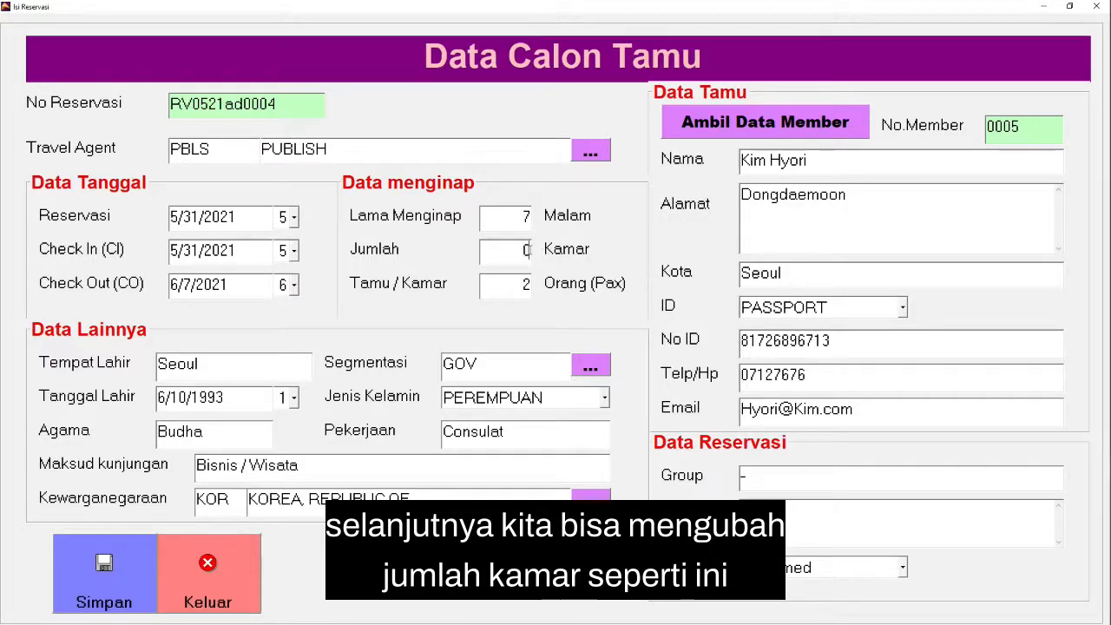
key("BackSpace")
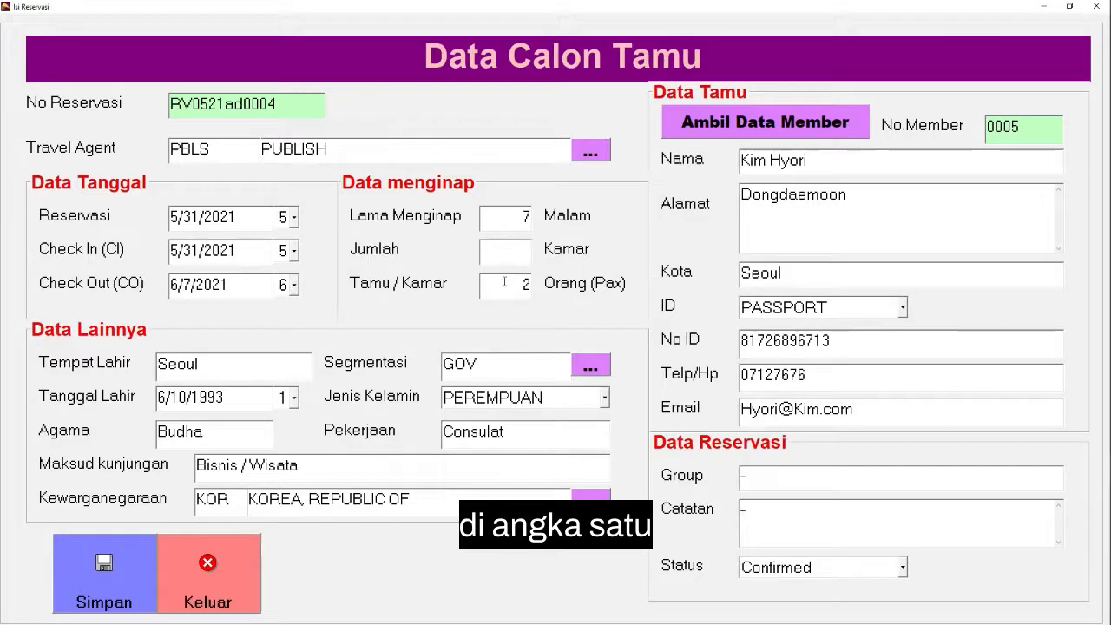
type("1")
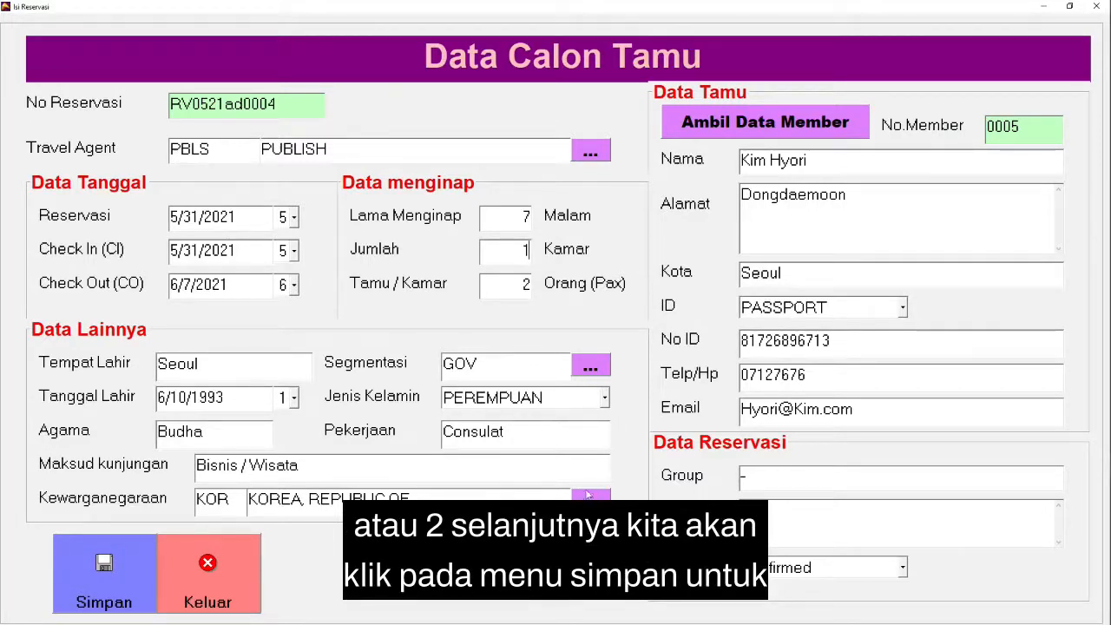
left_click(136, 561)
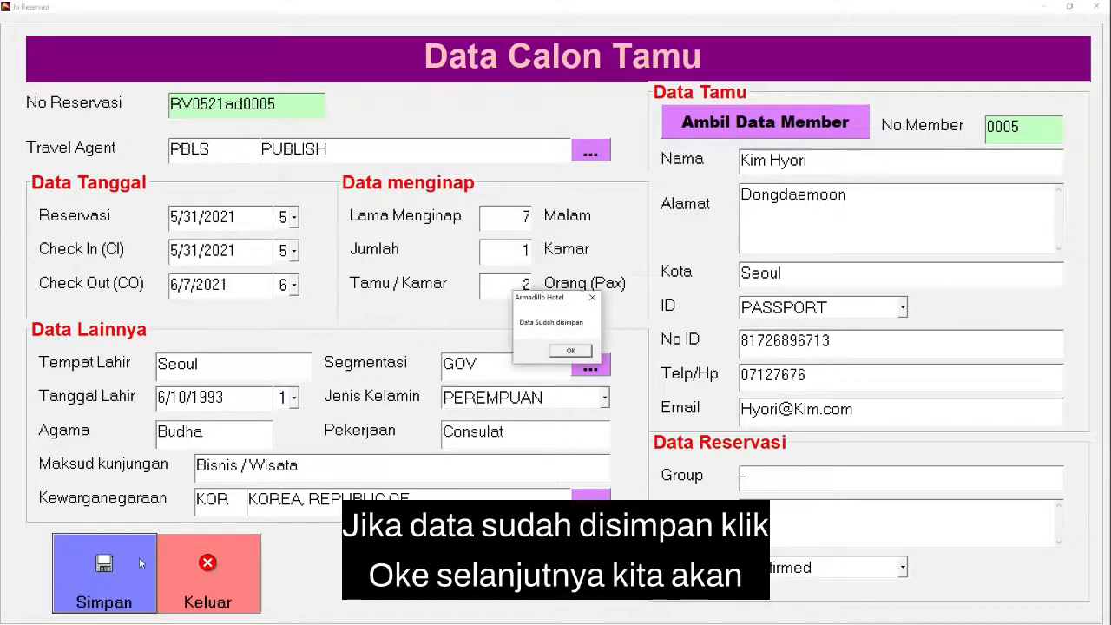
left_click(572, 350)
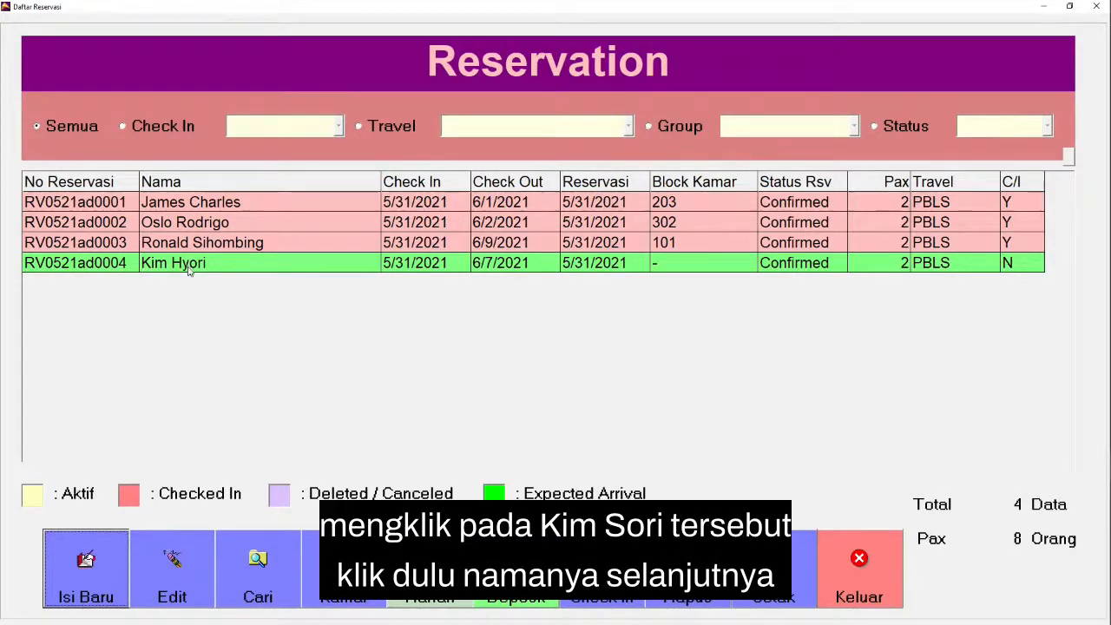
Step: Block room 102 for the new reservation with check-out date 6/7/2021
left_click(189, 270)
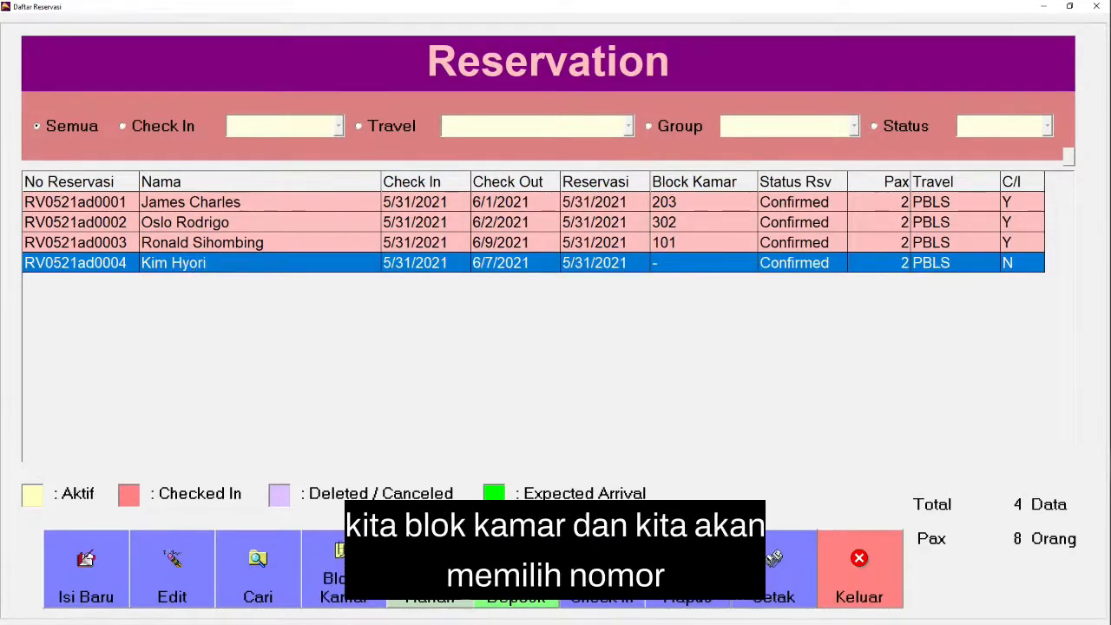
left_click(341, 560)
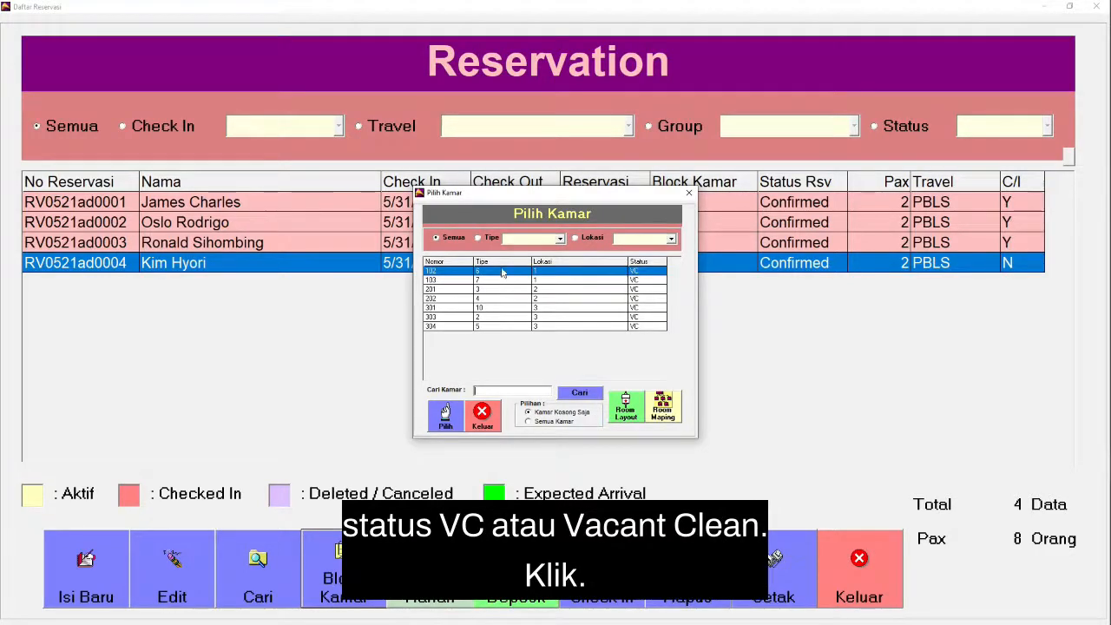
left_click(444, 417)
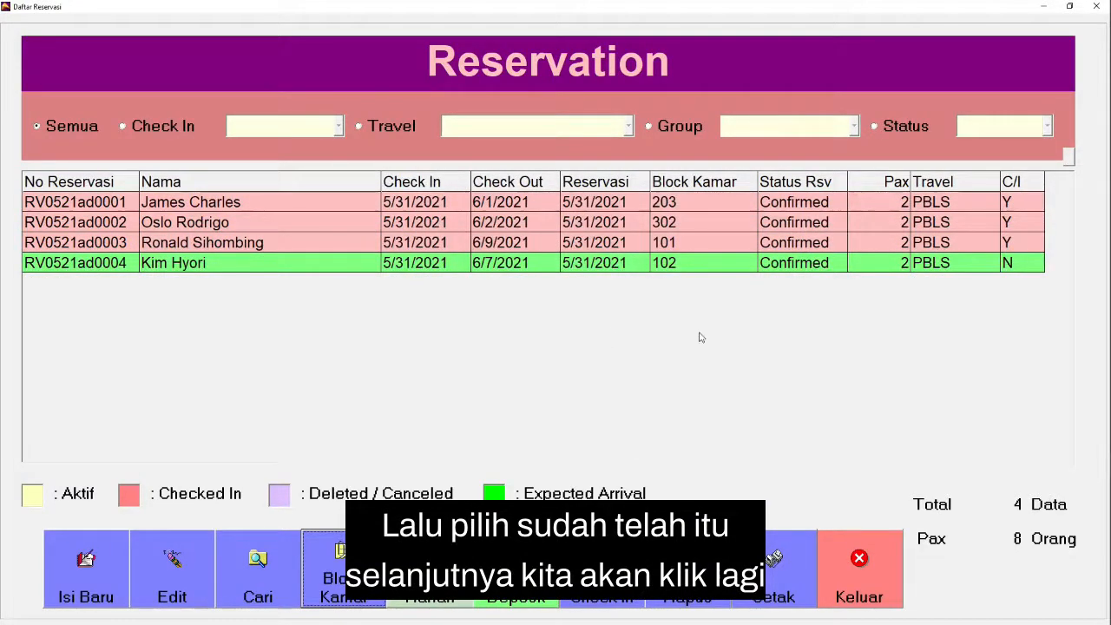
Step: Check in the guest of the room 102 reservation, proceeding without daily routine charge data
left_click(208, 264)
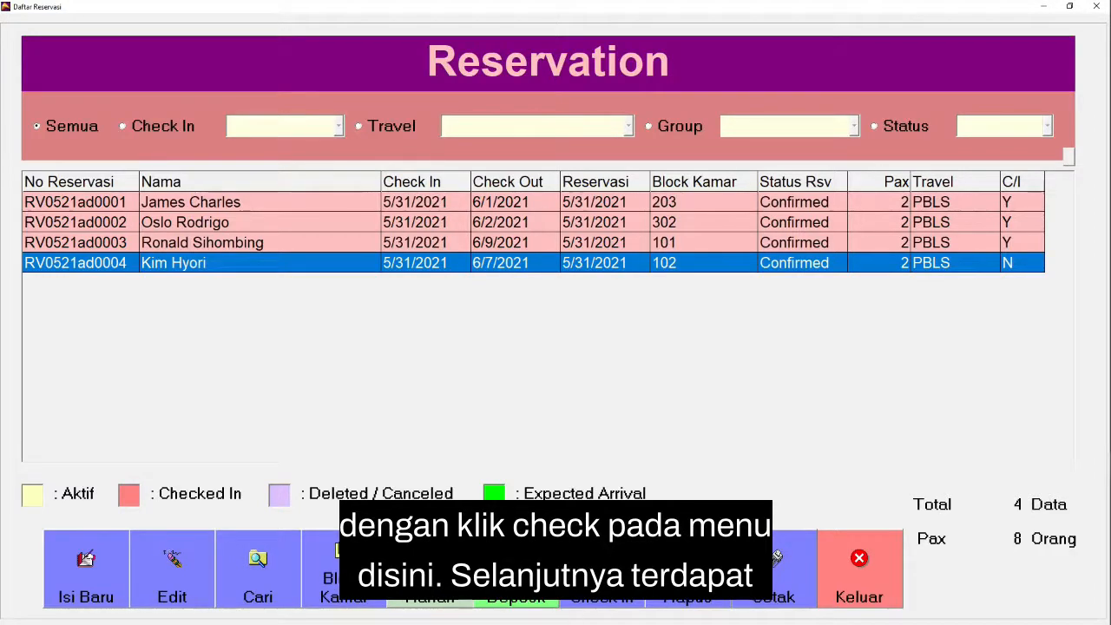
left_click(602, 595)
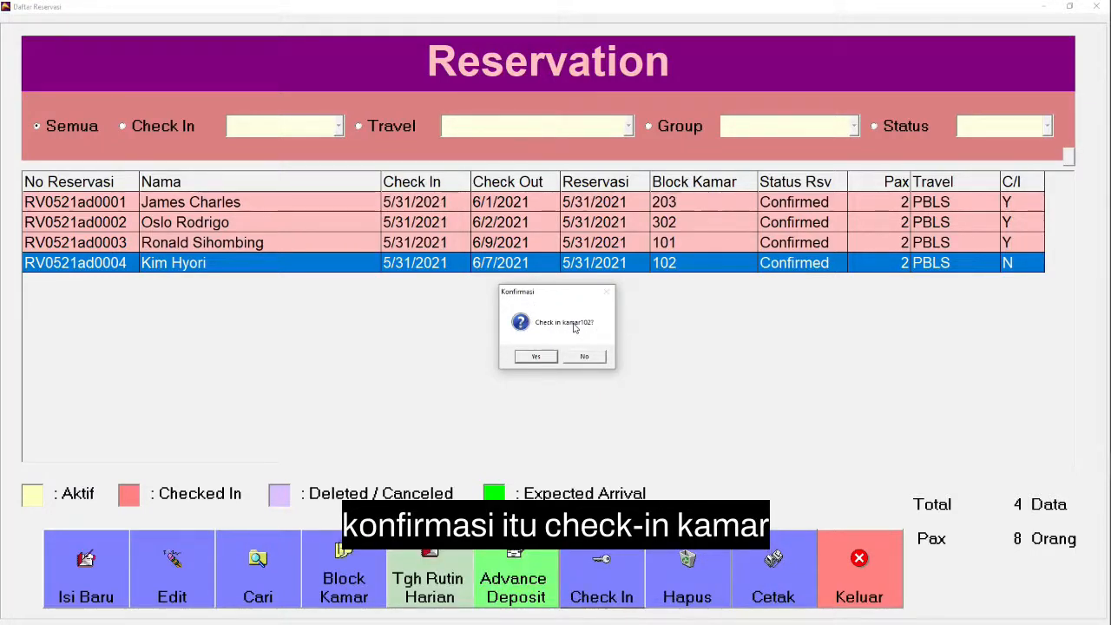
left_click(545, 358)
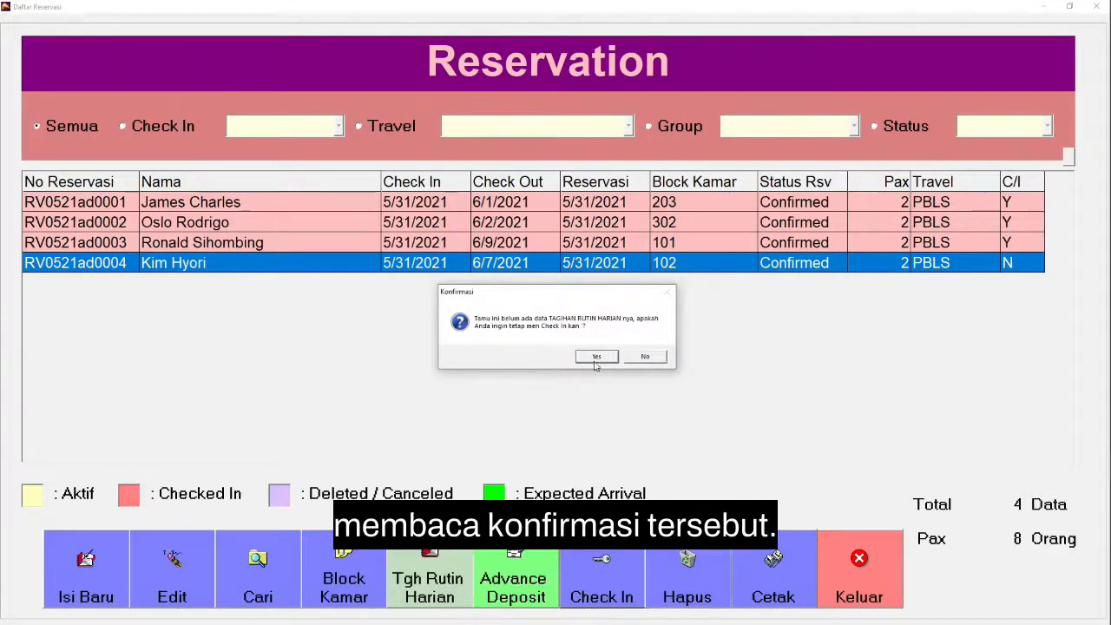
left_click(600, 356)
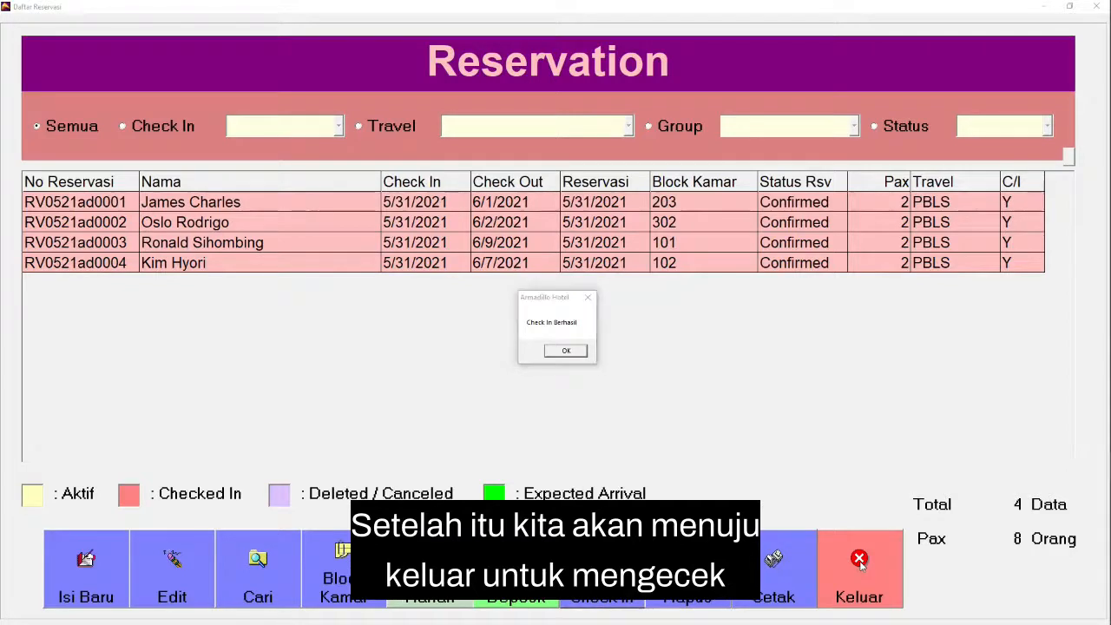
left_click(566, 351)
Step: Leave the reservation list, review the Guest In House list, and open Housekeeping
left_click(865, 560)
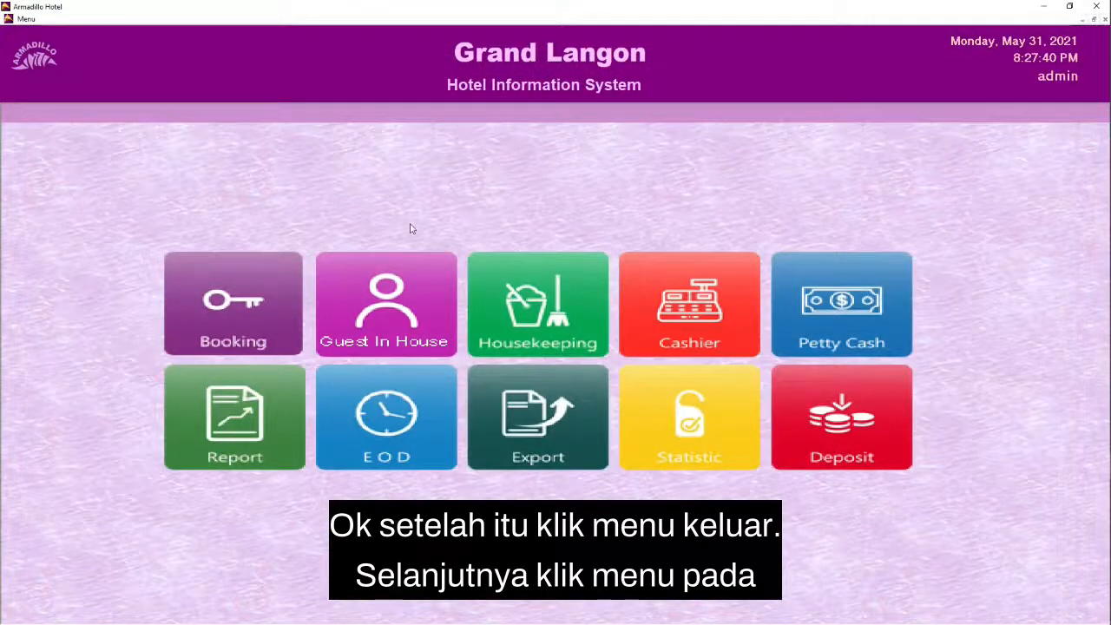
left_click(398, 299)
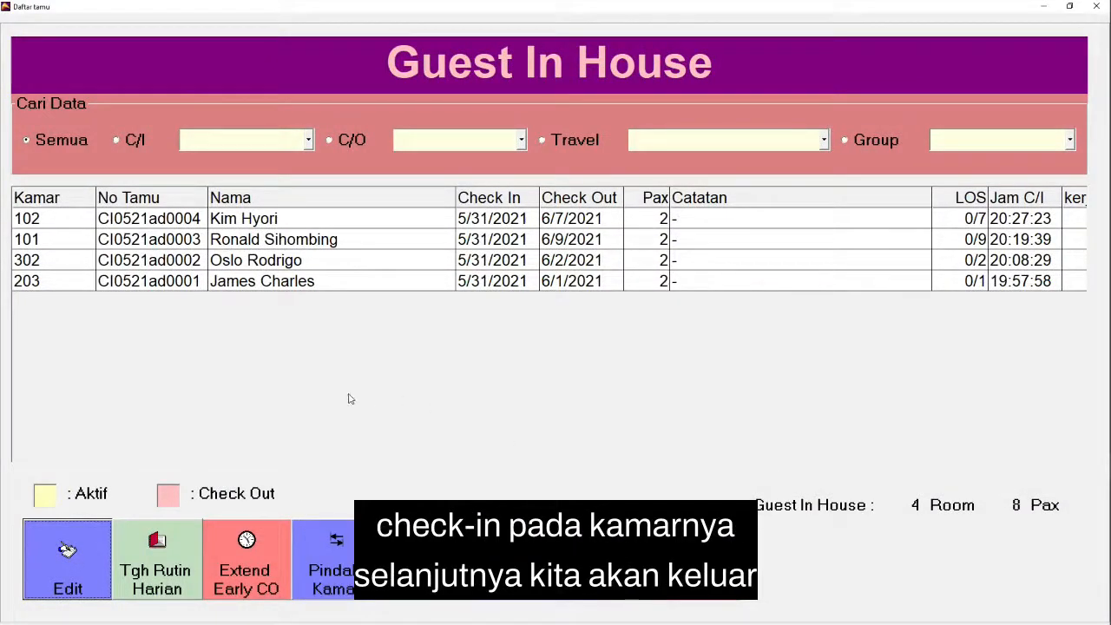
left_click(693, 556)
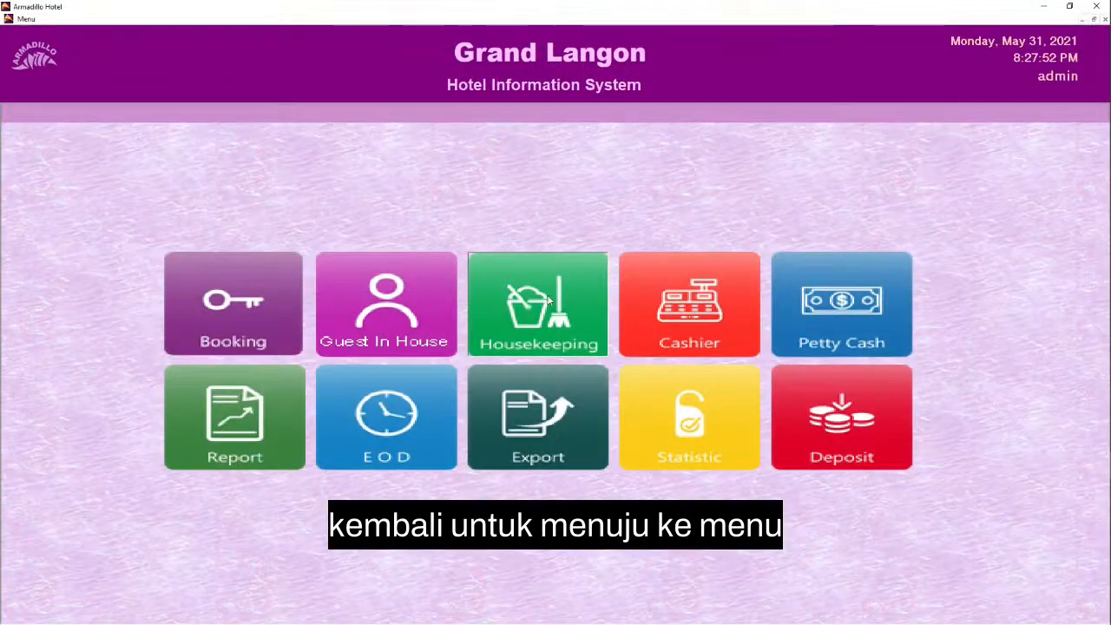
left_click(550, 298)
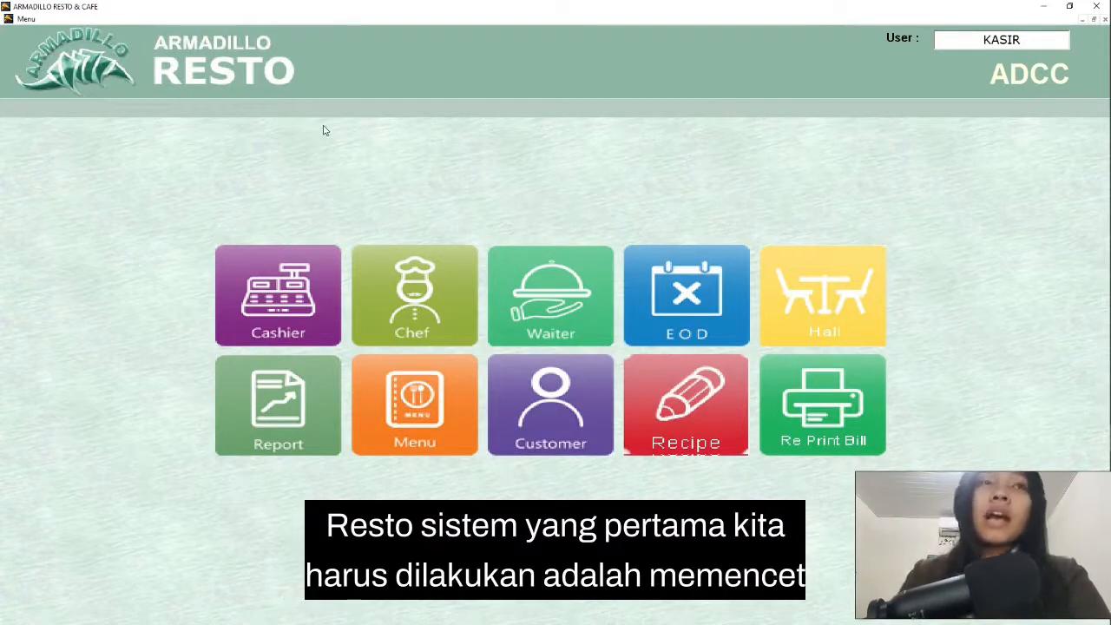
Step: In Armadillo Resto & Cafe, start a cashier transaction and assign table MEJA DALAM 03 to it
left_click(293, 302)
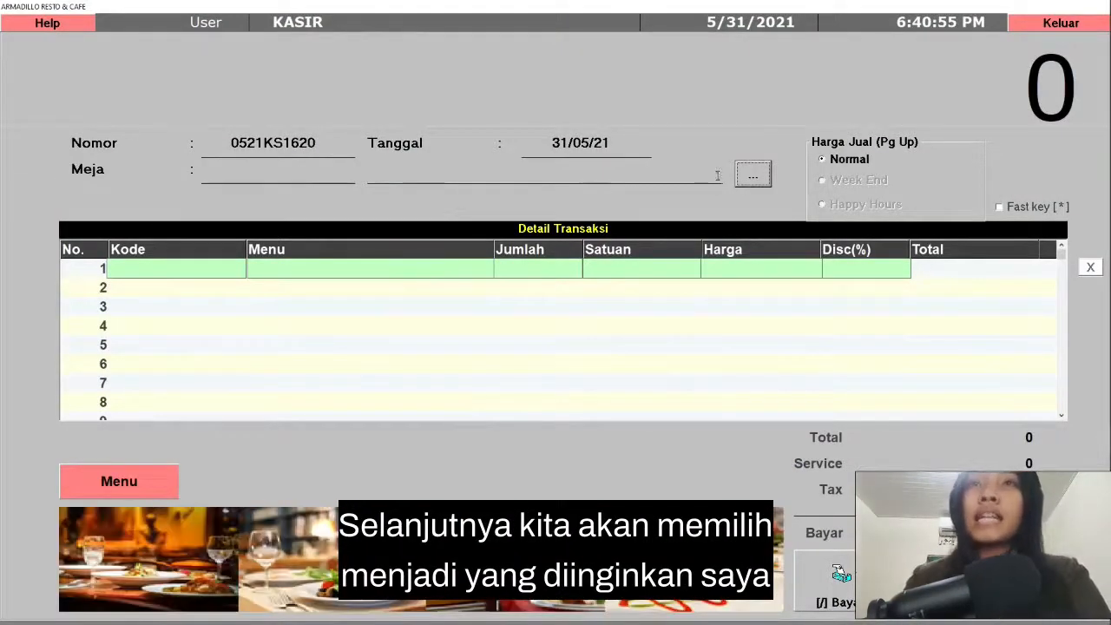
left_click(766, 176)
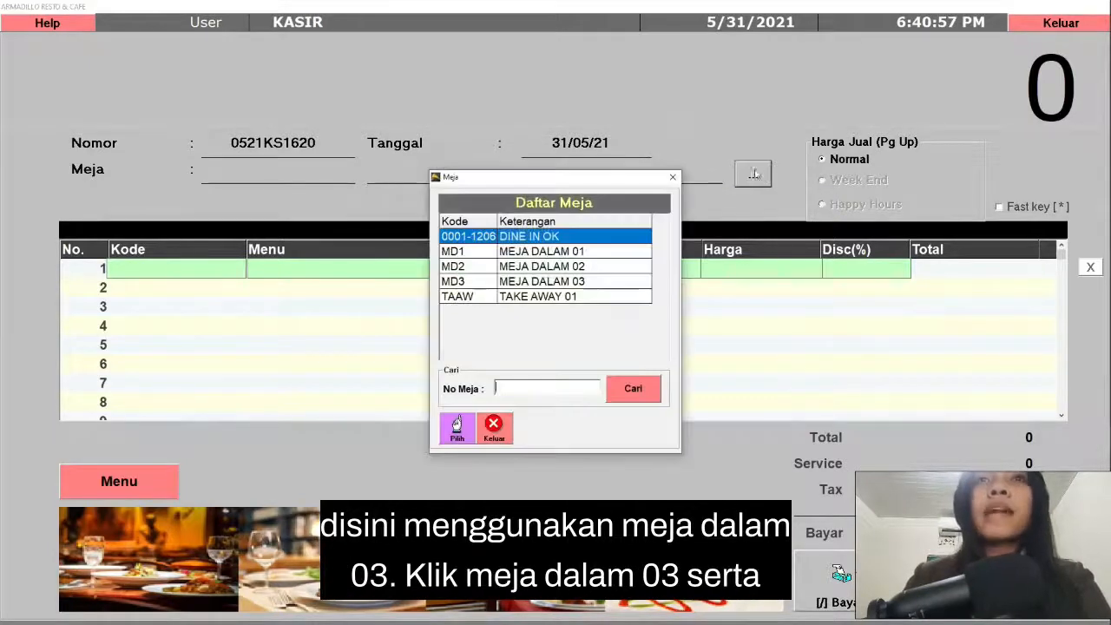
left_click(579, 283)
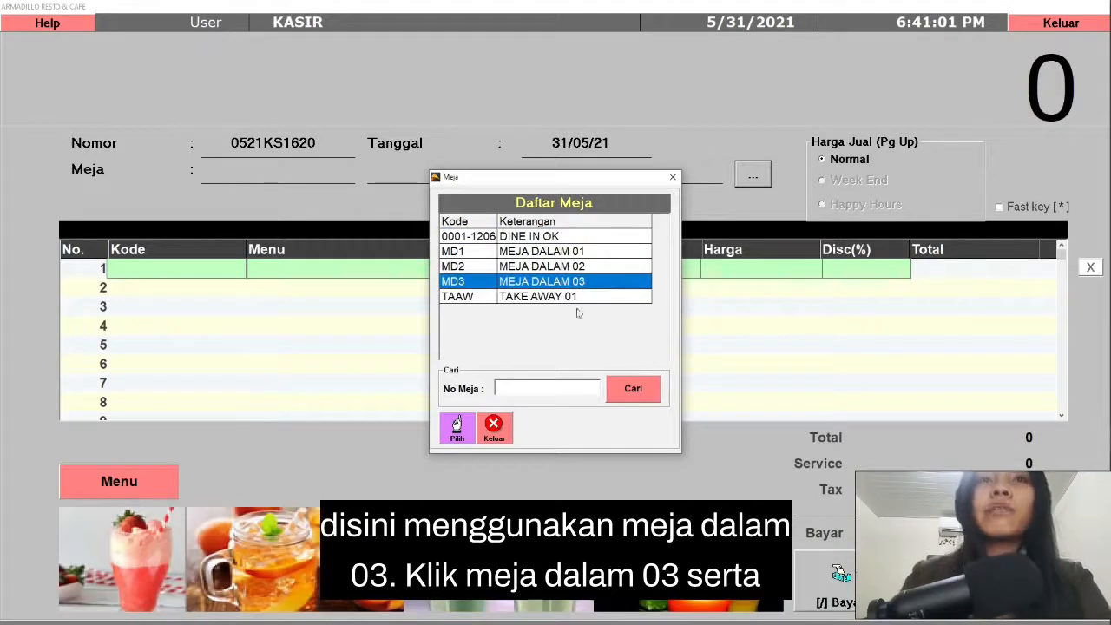
left_click(456, 429)
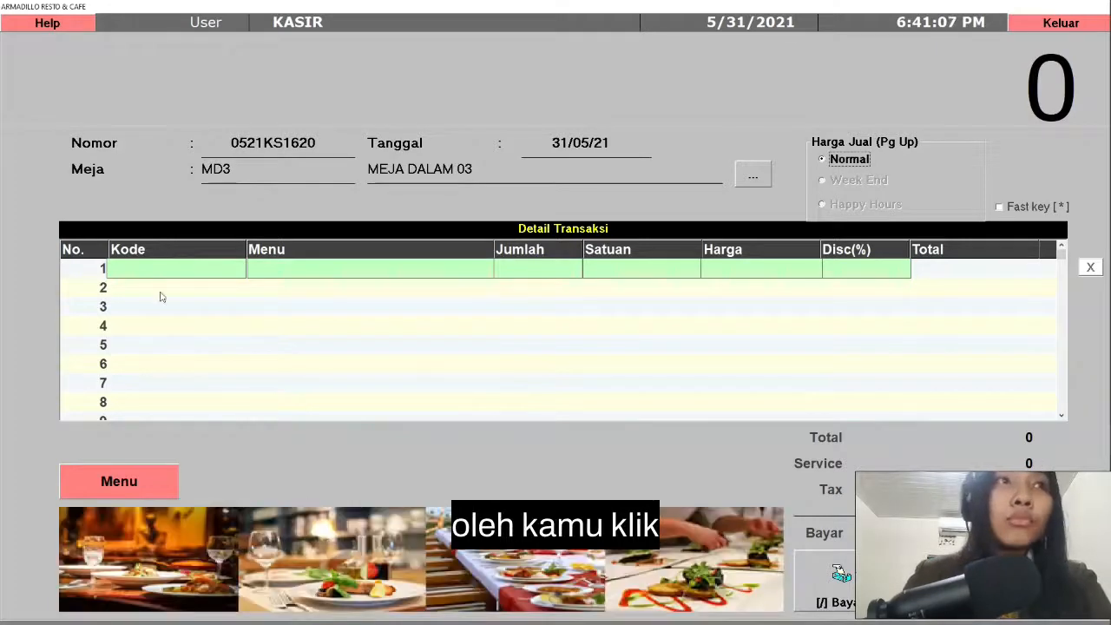
Step: Add 2 portions of CHICKEN BBQ from the food menu to the transaction
left_click(120, 483)
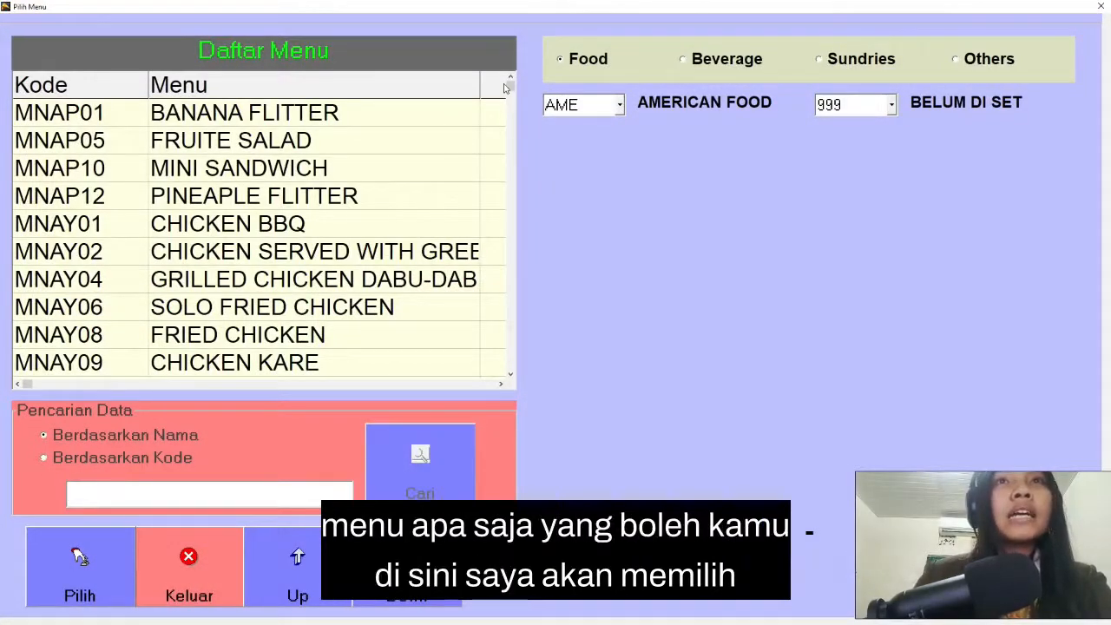
left_click_drag(528, 149, 526, 147)
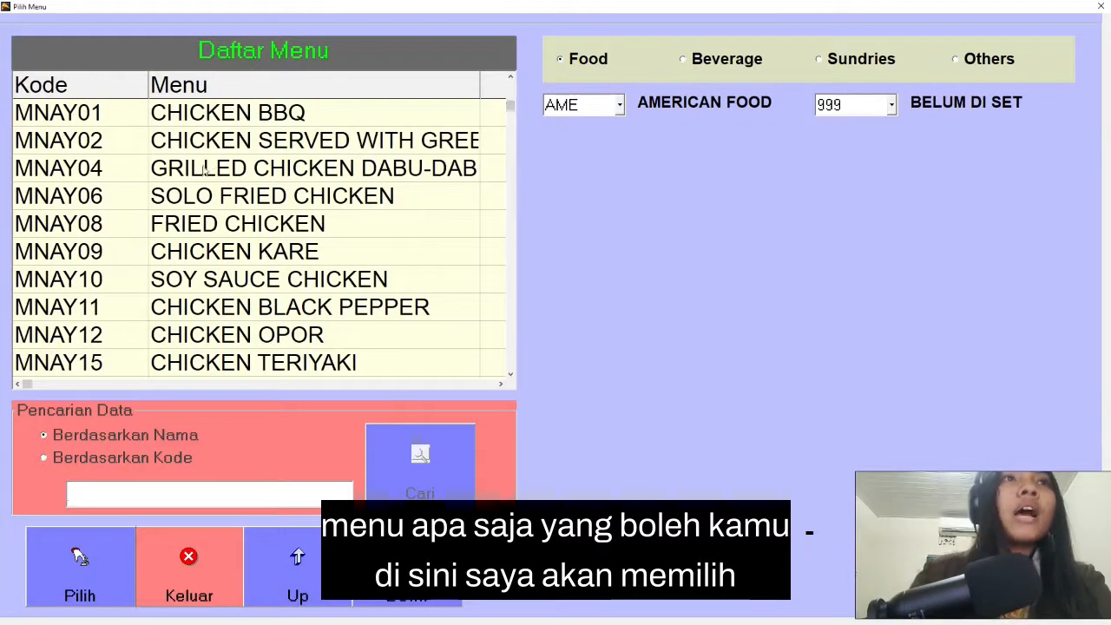
left_click(341, 119)
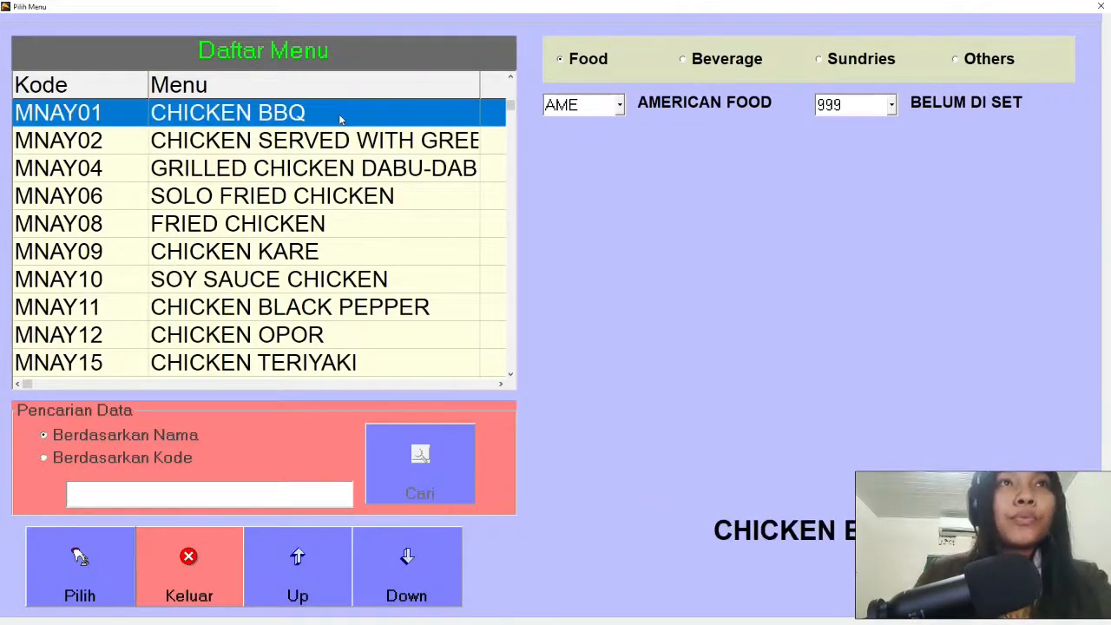
left_click(69, 567)
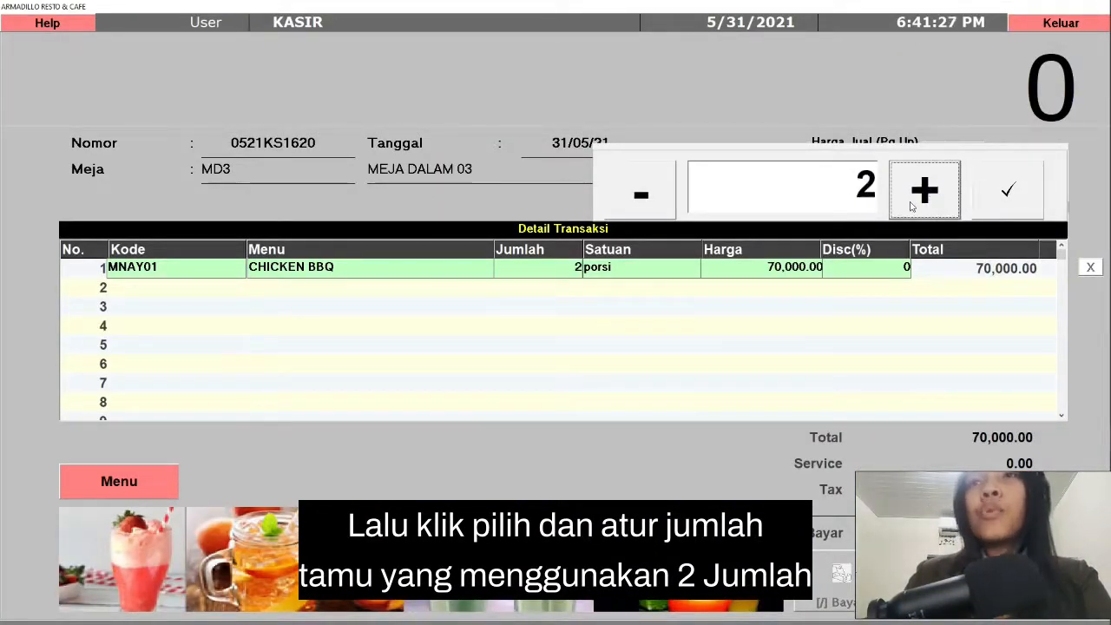
Step: Add 2 portions of FRESH JUICE from the beverage menu as the second transaction line
left_click(180, 287)
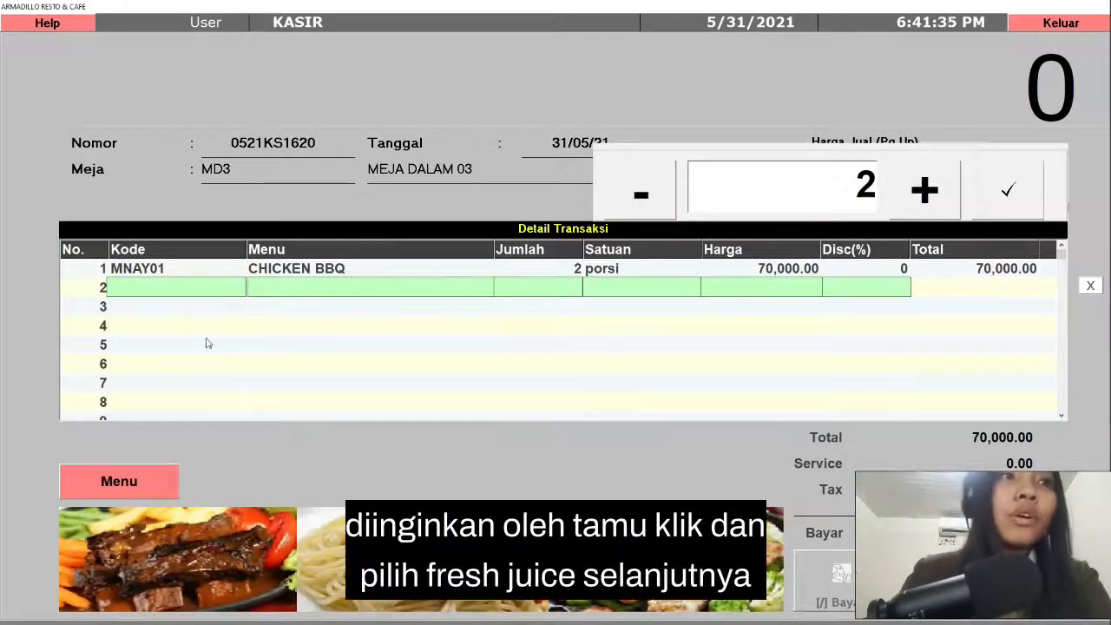
left_click(137, 475)
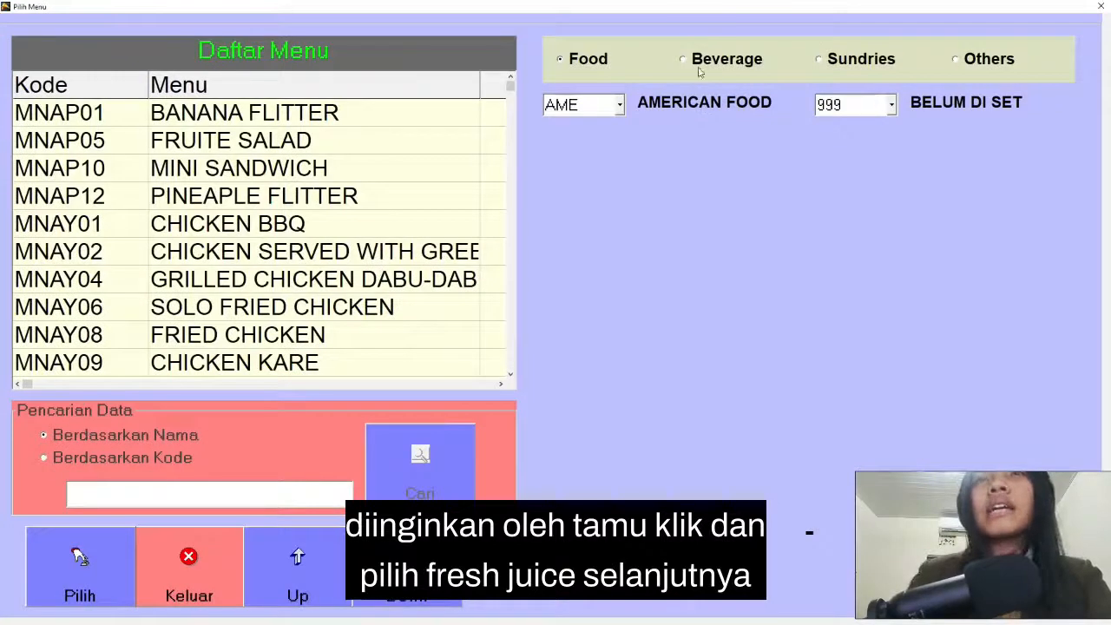
left_click(699, 68)
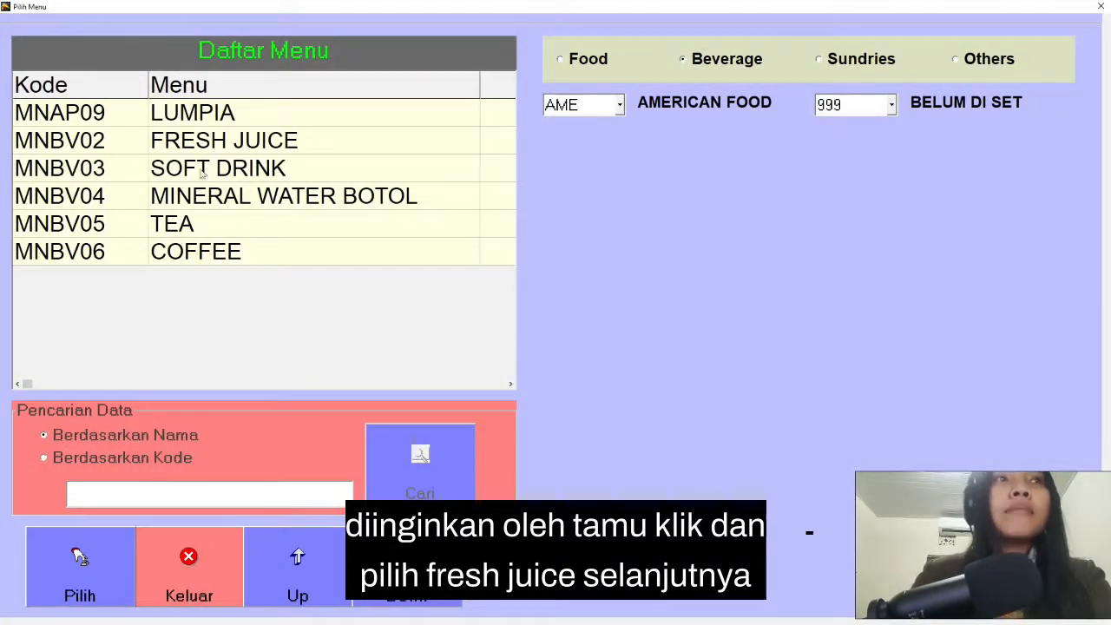
left_click(228, 145)
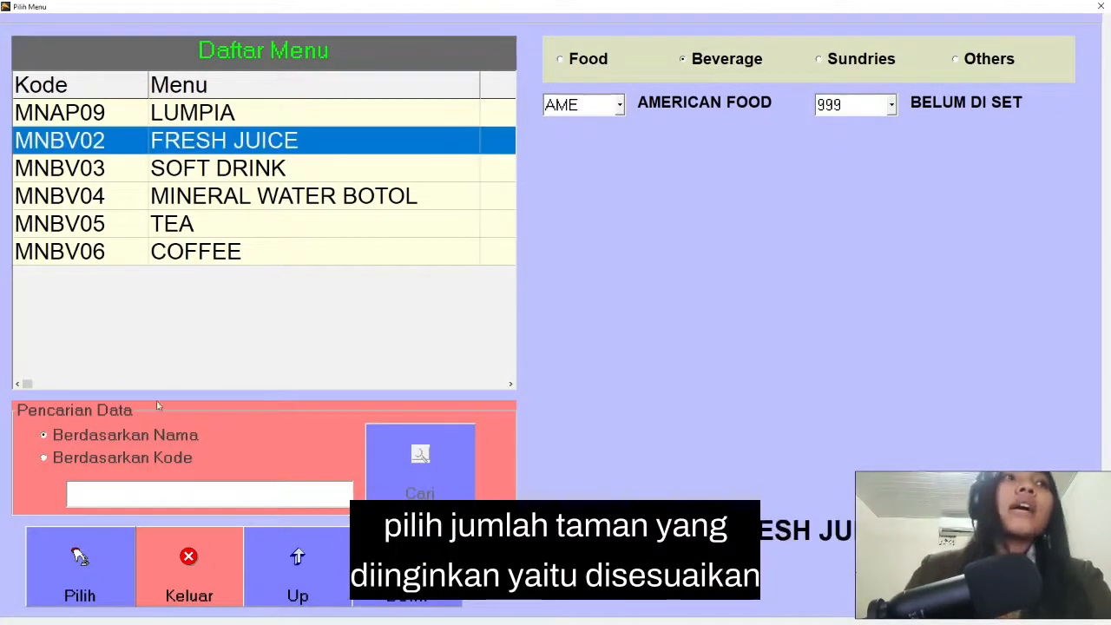
left_click(98, 572)
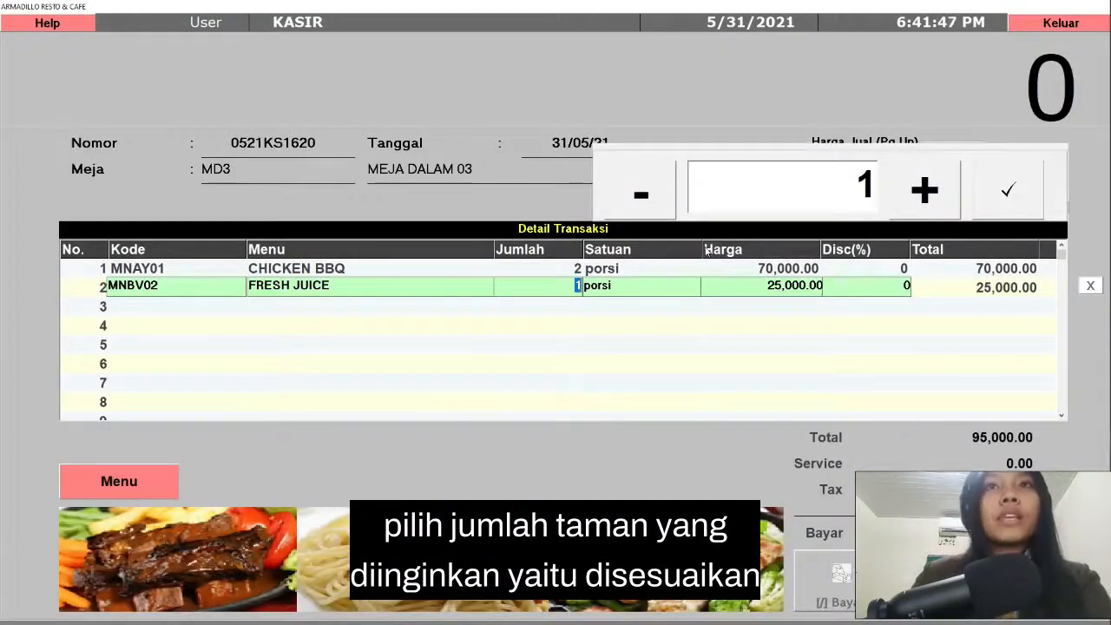
left_click(936, 195)
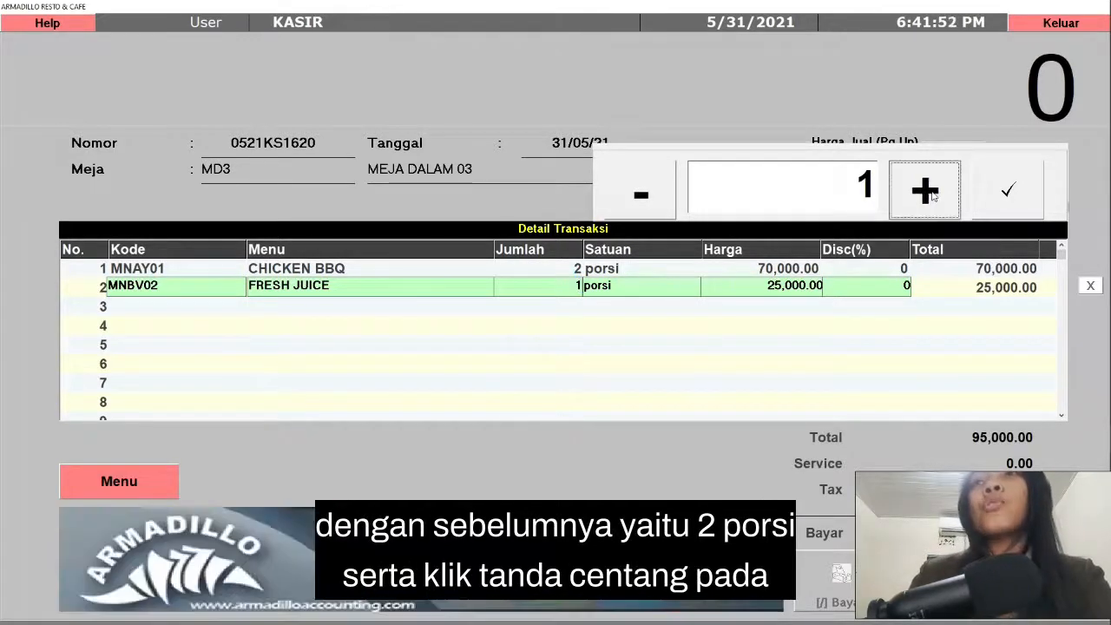
left_click(1009, 193)
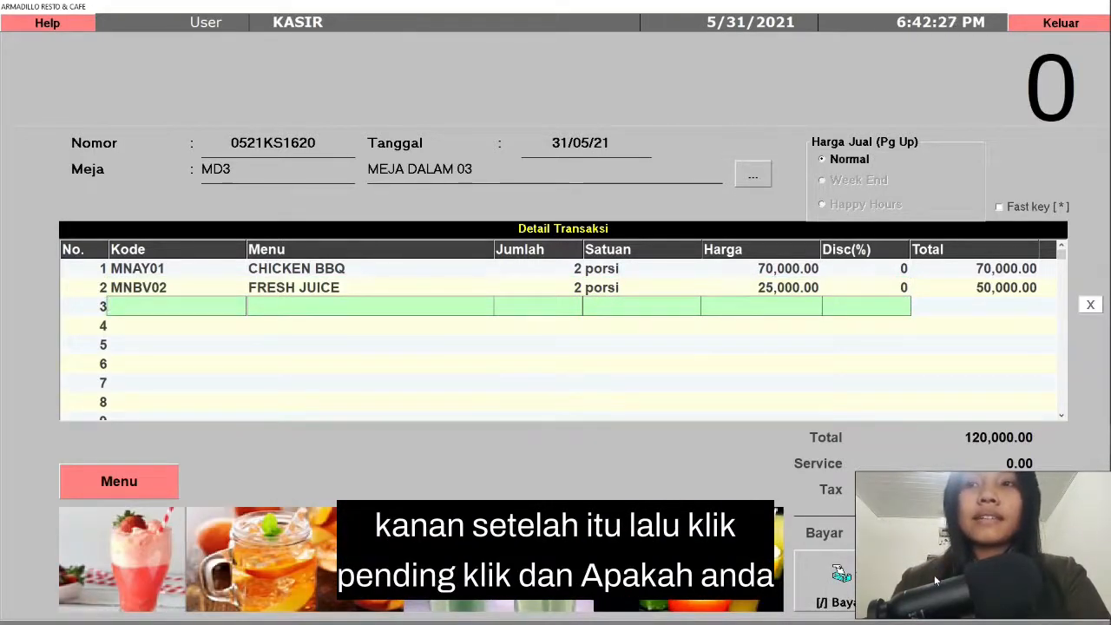
Step: Put the MEJA DALAM 03 transaction on pending and open the list of pending transactions
left_click(934, 574)
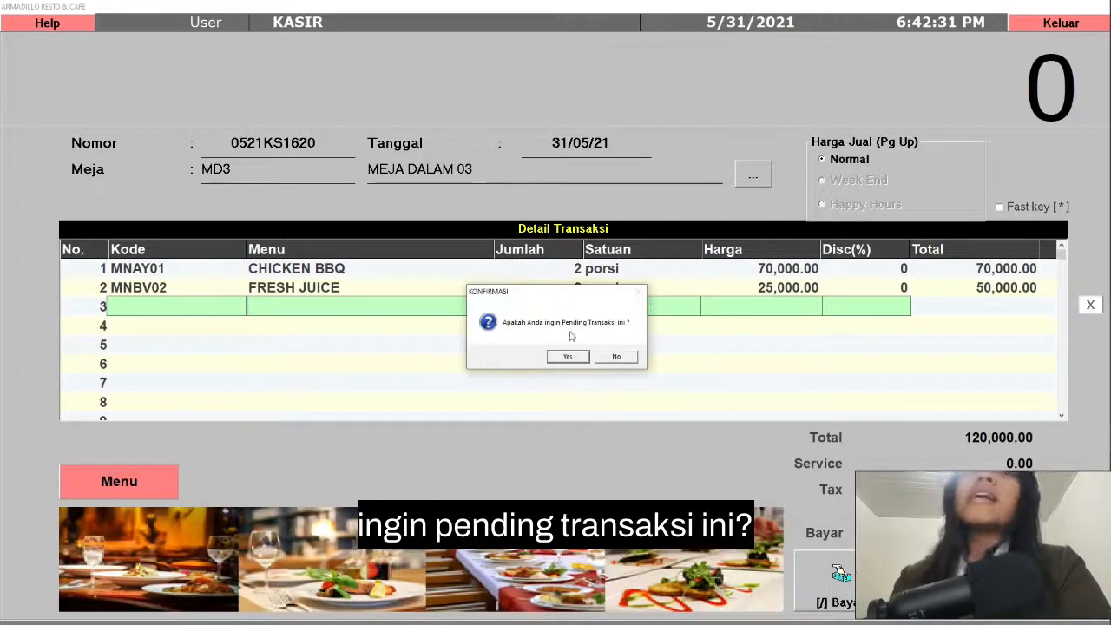
left_click(566, 357)
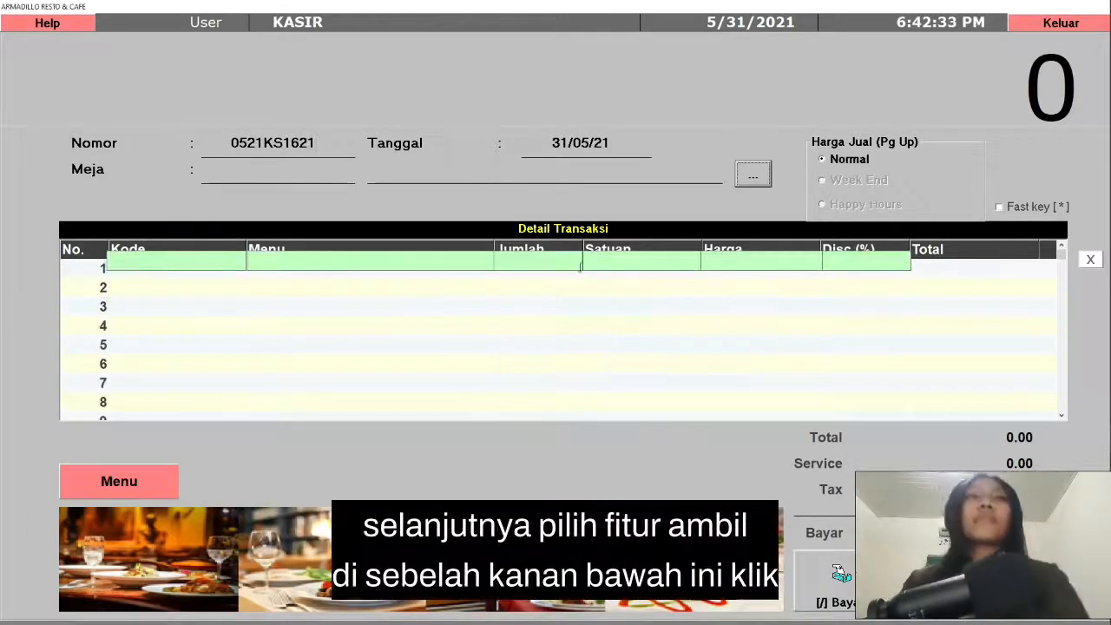
left_click(1030, 586)
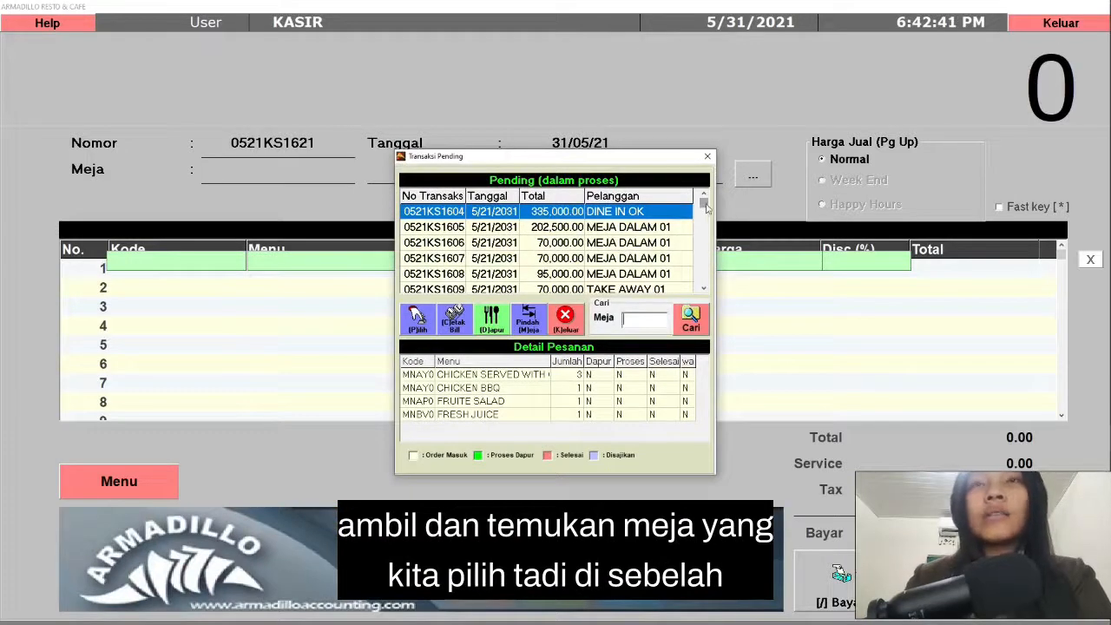
Step: Send the pending 120,000 MEJA DALAM 03 order to the kitchen without printing the order, and leave the cashier module
left_click_drag(703, 223, 702, 287)
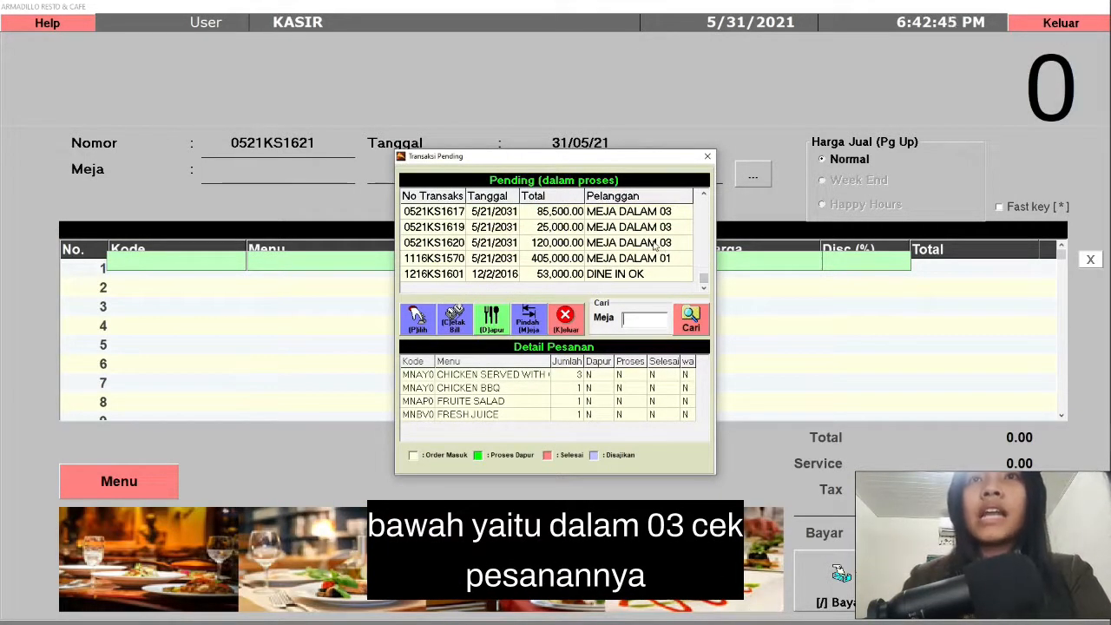
left_click(654, 244)
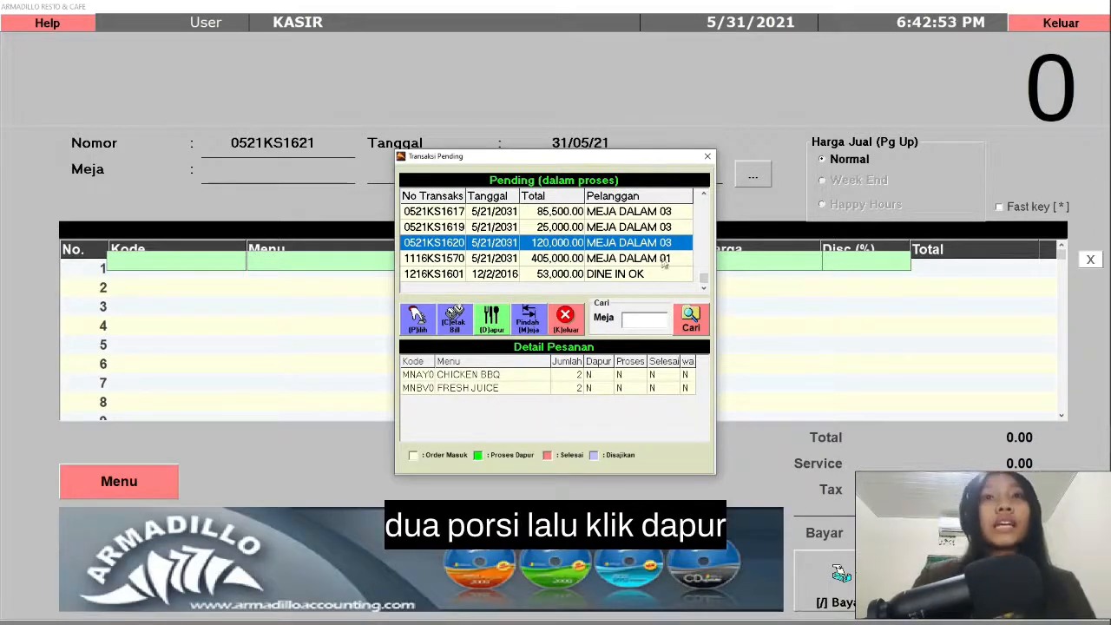
left_click(491, 318)
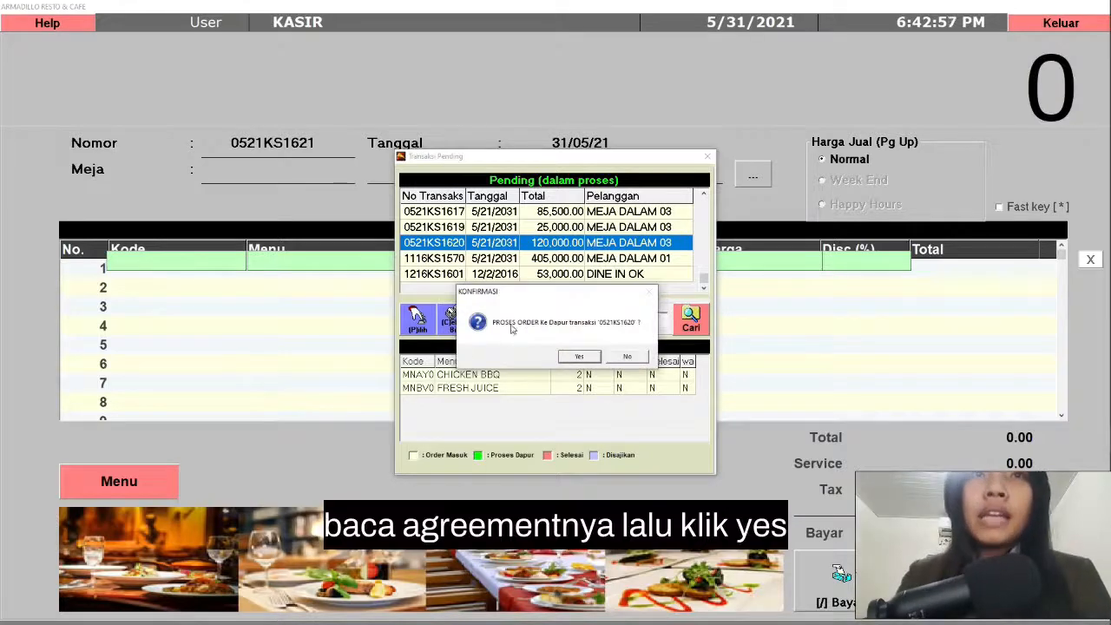
left_click(579, 357)
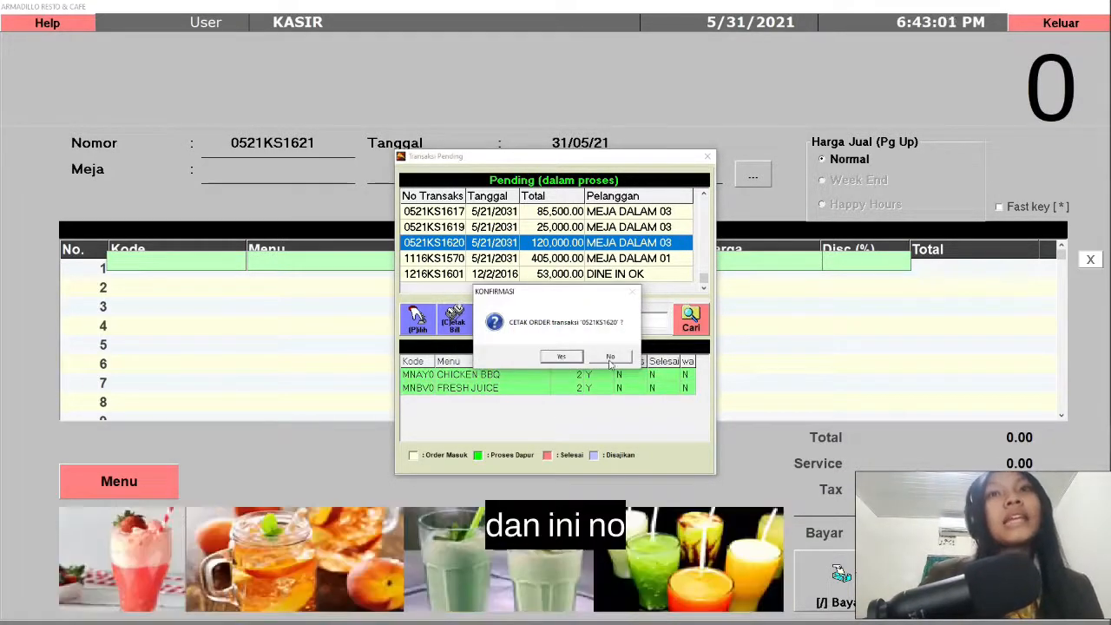
left_click(610, 358)
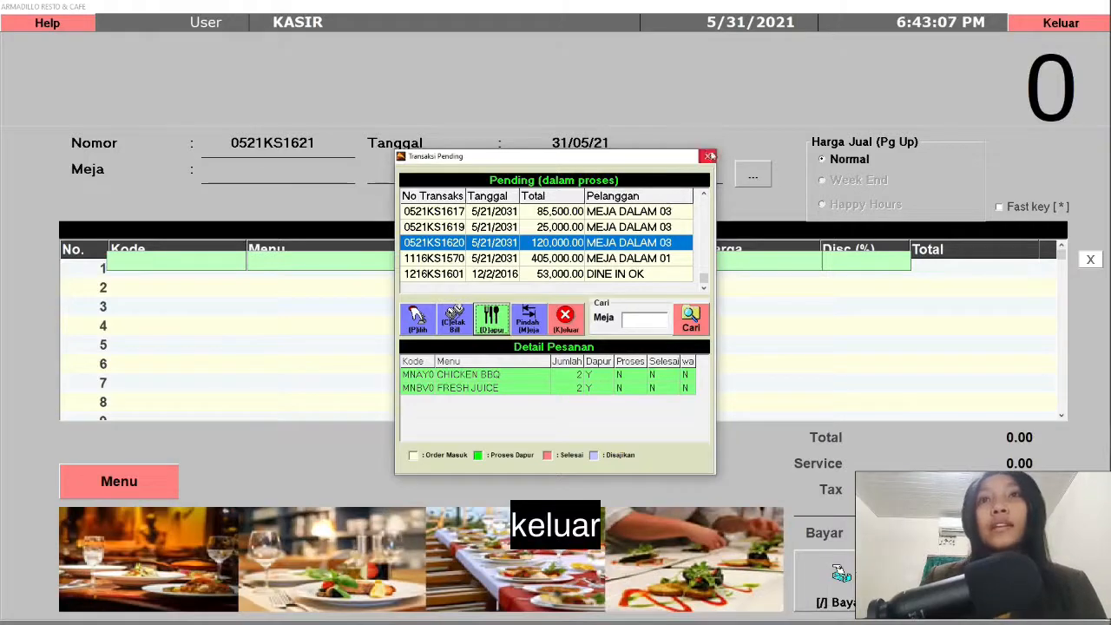
left_click(707, 158)
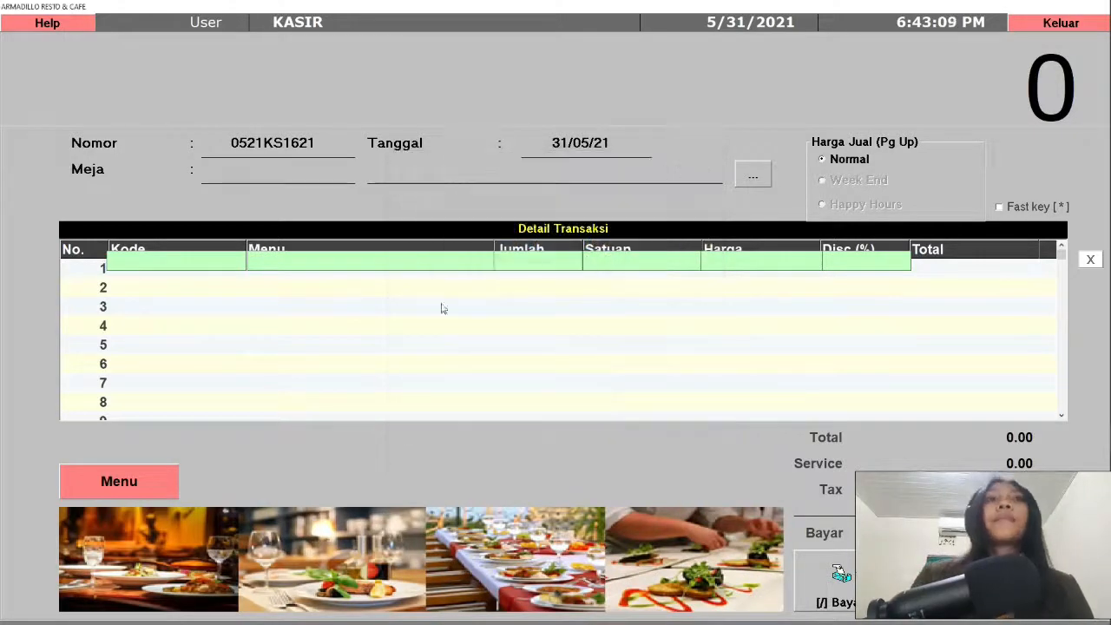
left_click(1023, 26)
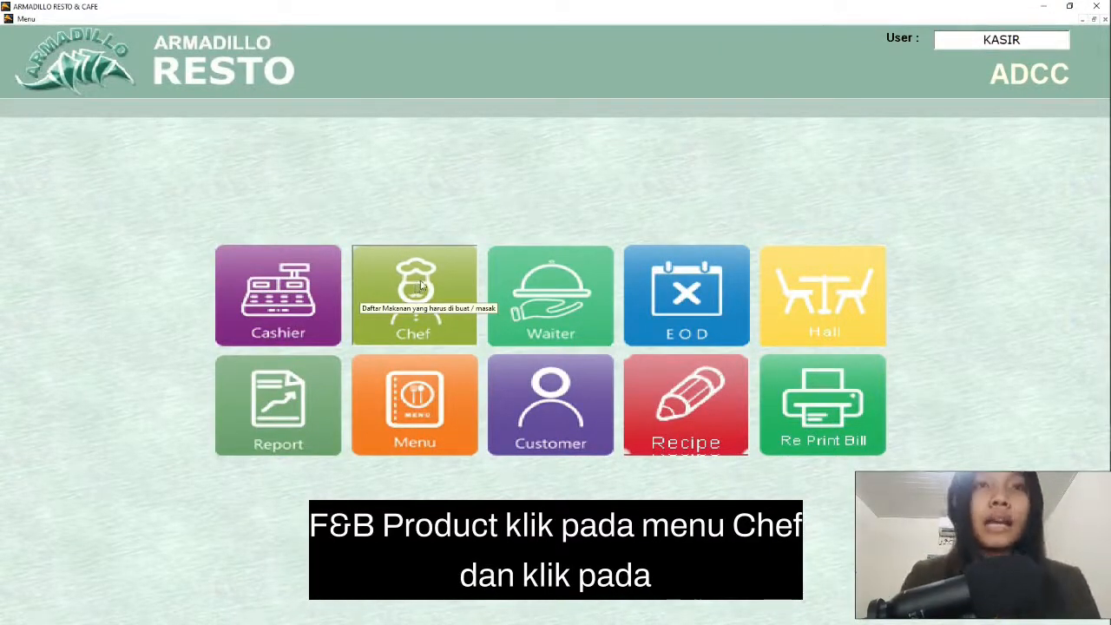
Step: In the chef's incoming order list, process the 2 portions of CHICKEN BBQ and mark them as finished
left_click(422, 287)
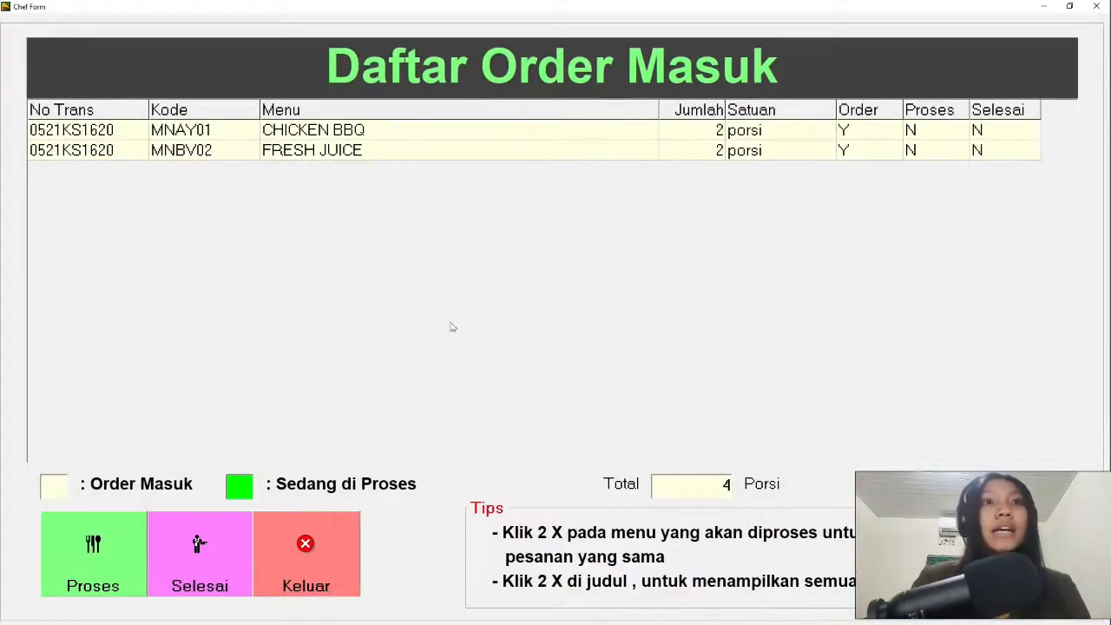
left_click(78, 130)
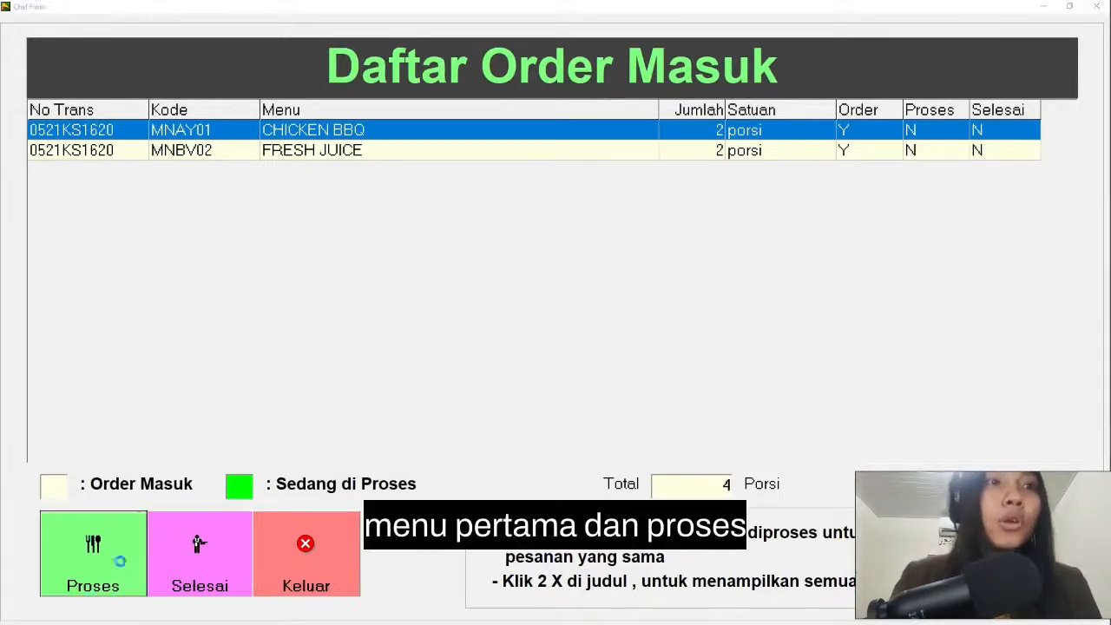
left_click(578, 356)
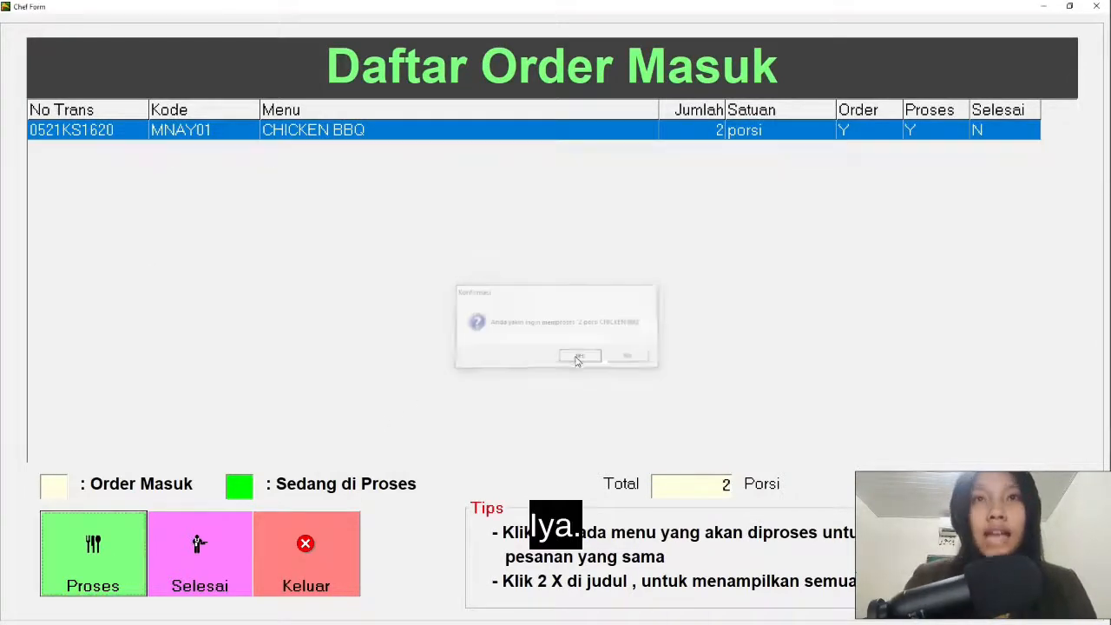
left_click(206, 566)
left_click(567, 357)
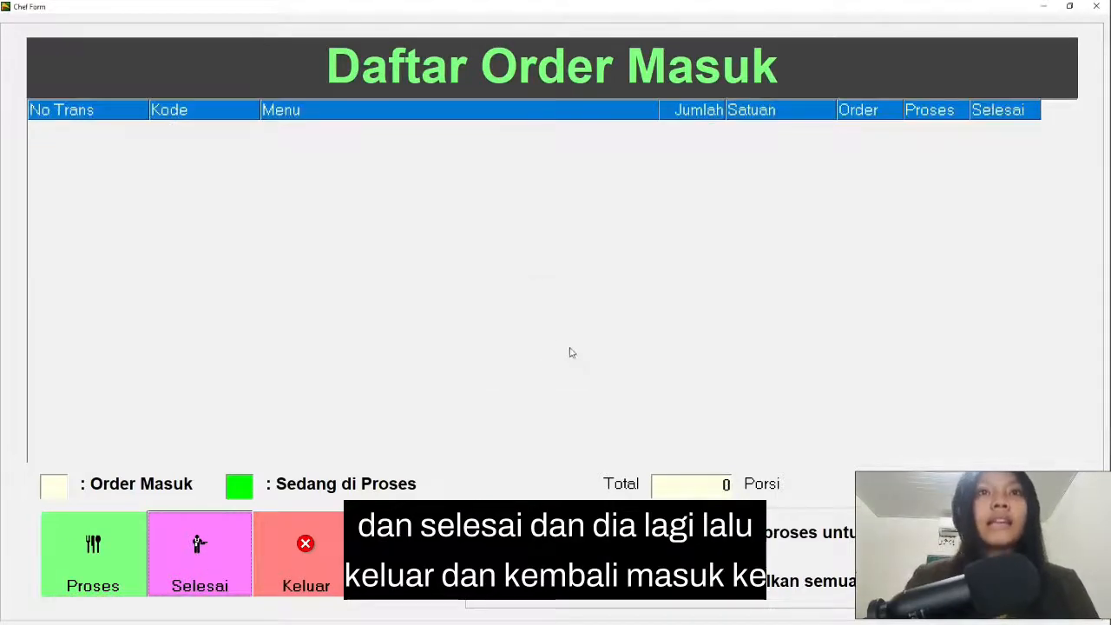
left_click(306, 551)
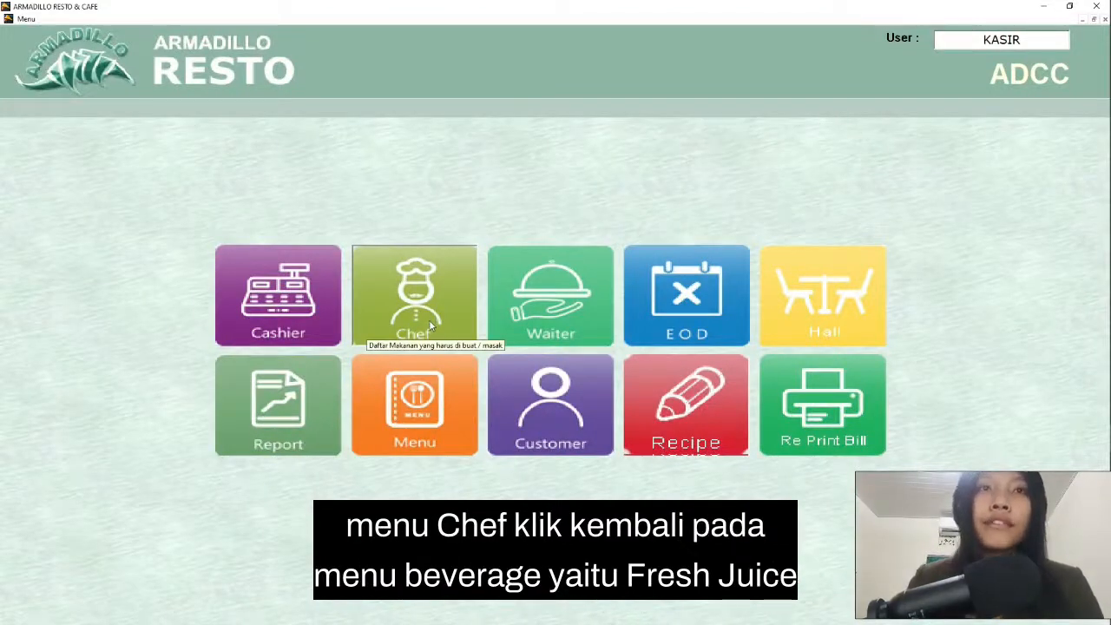
Step: Reopen the chef's incoming order list, process the 2 portions of FRESH JUICE and mark them as finished
left_click(430, 325)
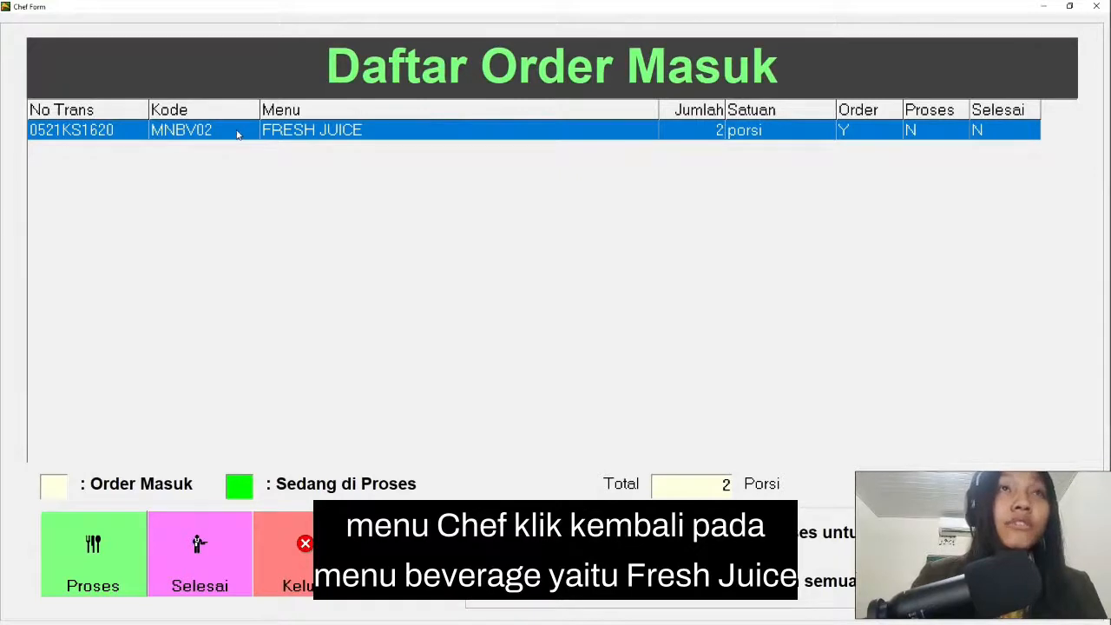
left_click(95, 571)
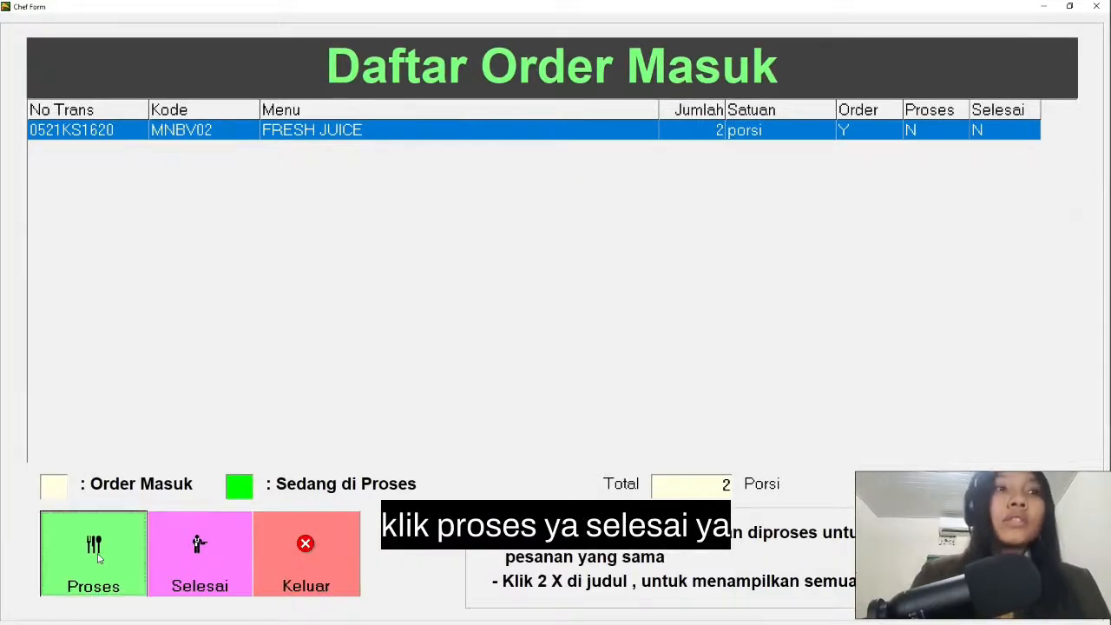
left_click(581, 355)
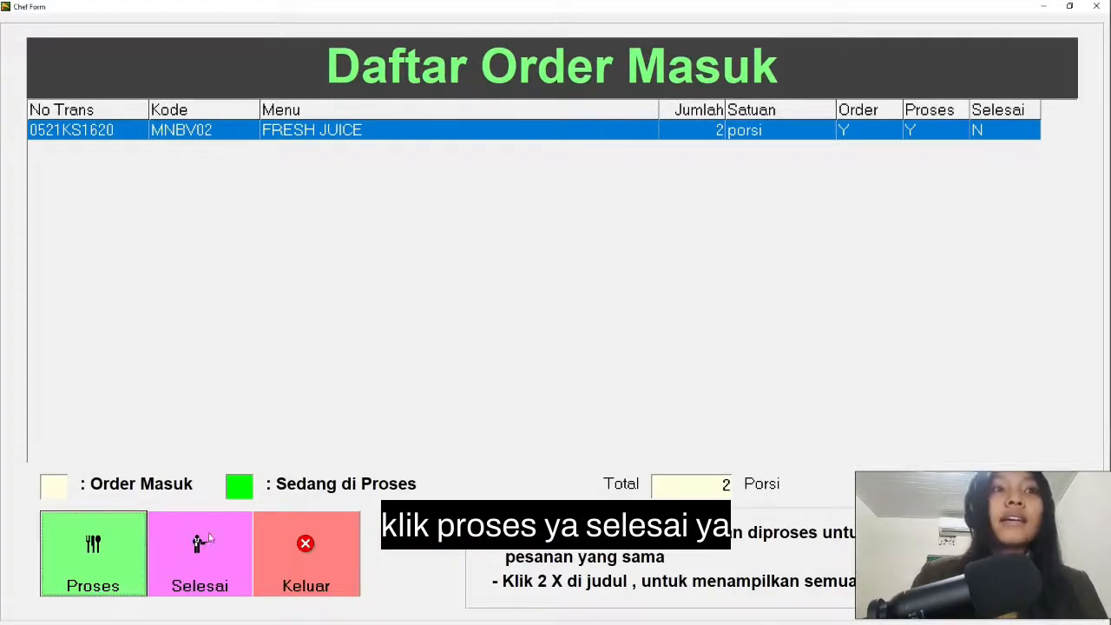
left_click(200, 562)
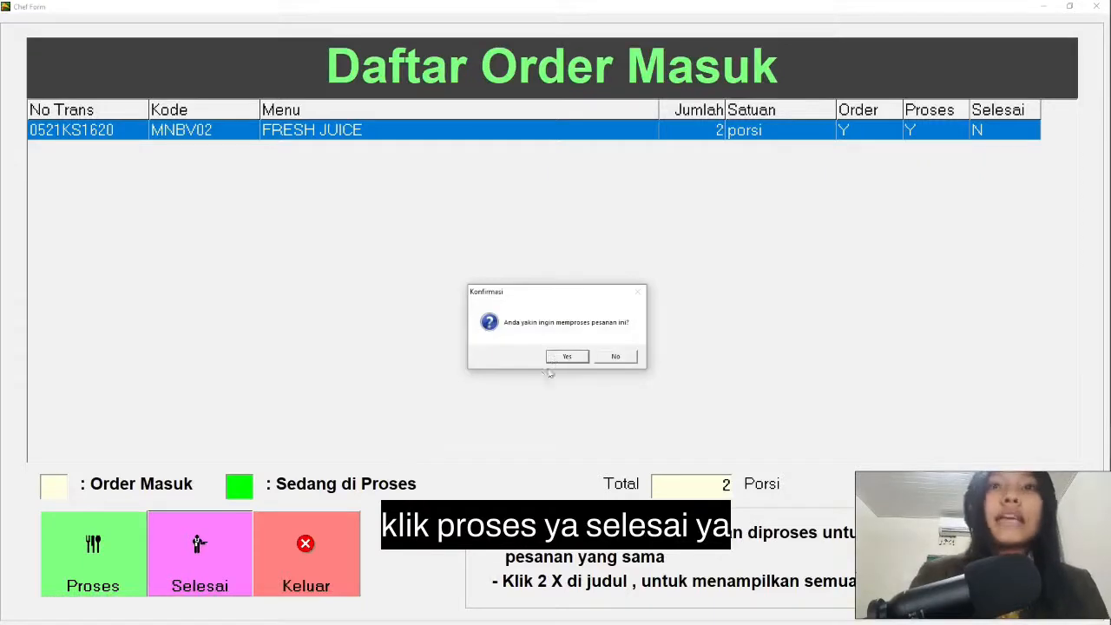
left_click(564, 357)
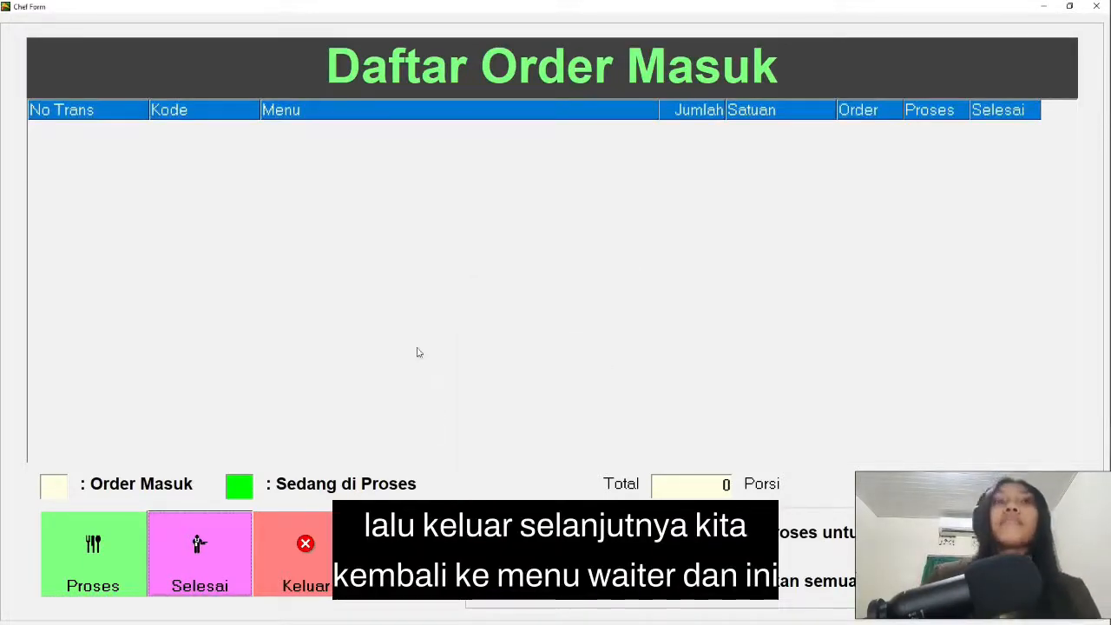
left_click(313, 550)
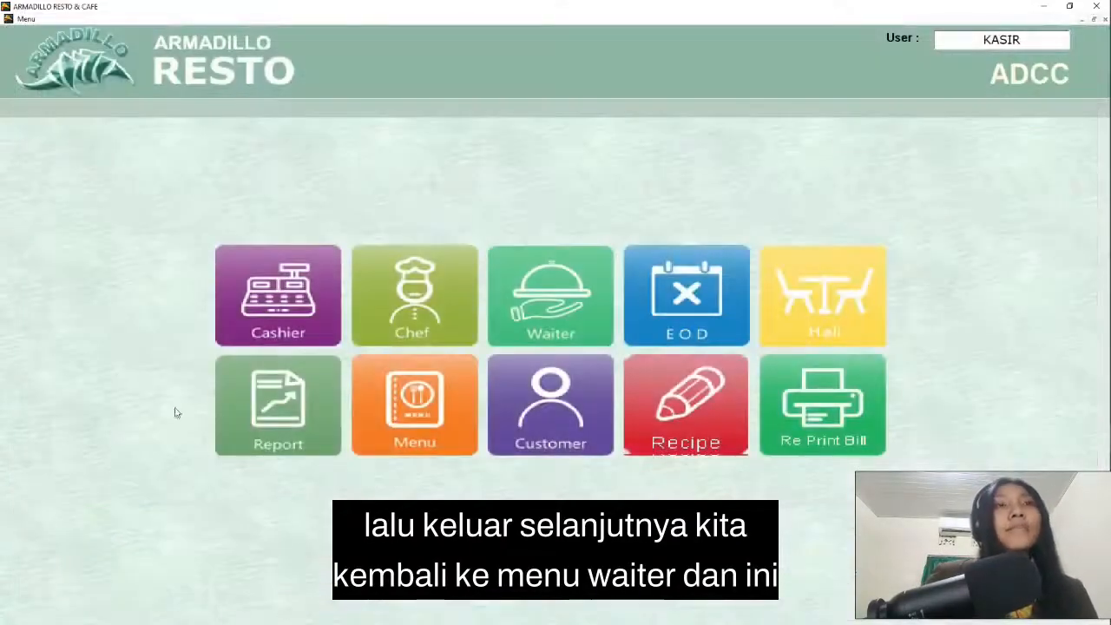
Step: In the waiter's ready-to-serve list, mark the FRESH JUICE and CHICKEN BBQ for MEJA DALAM 03 as served
left_click(520, 296)
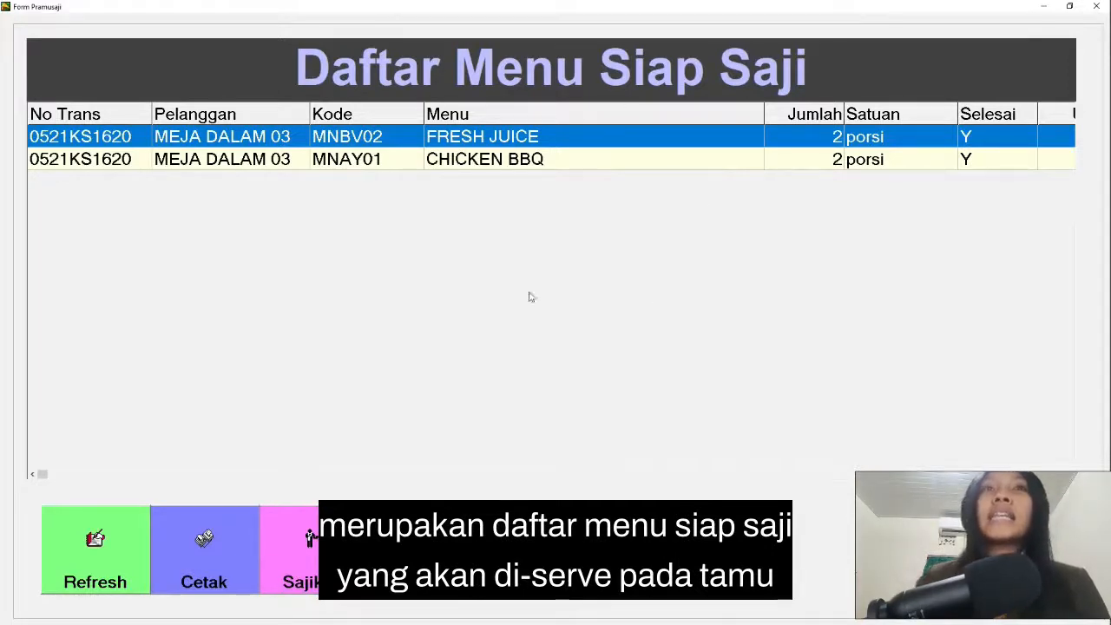
left_click(299, 553)
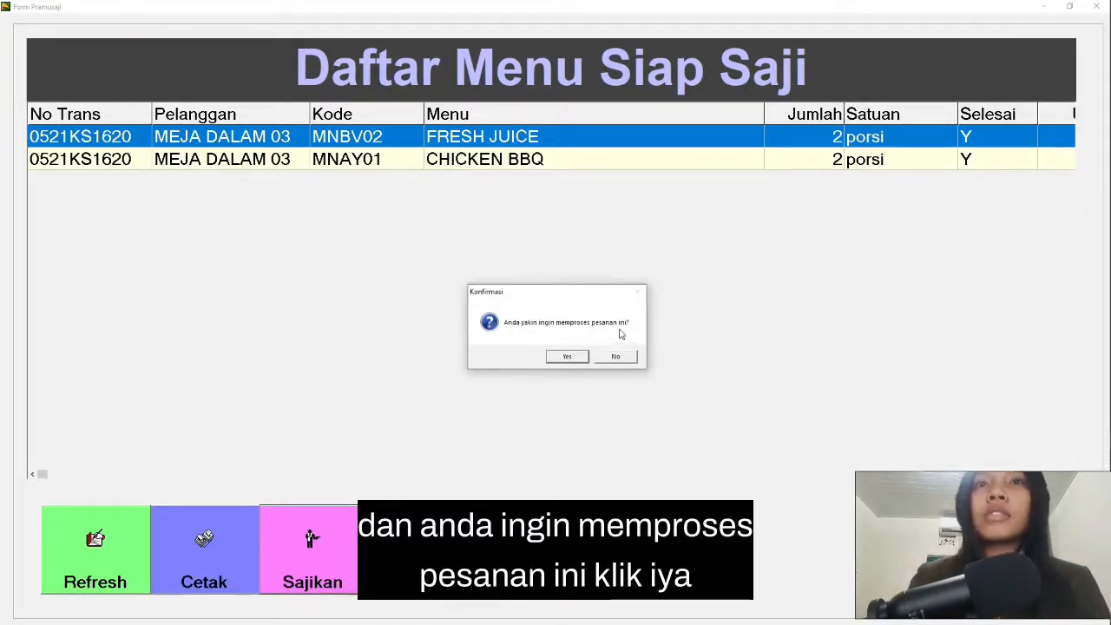
left_click(577, 359)
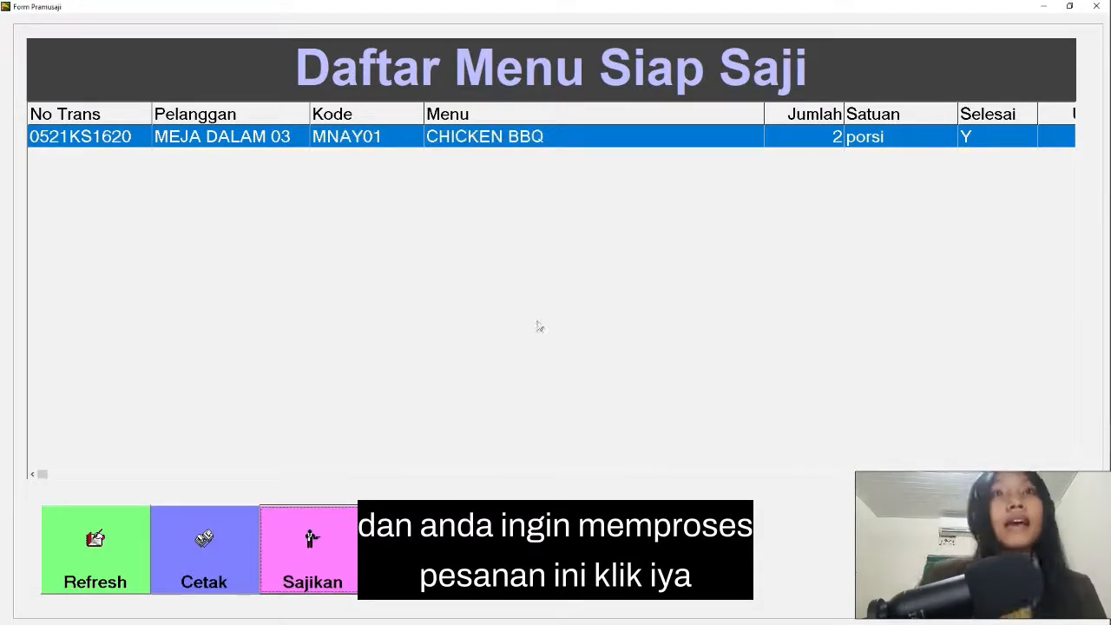
left_click(286, 545)
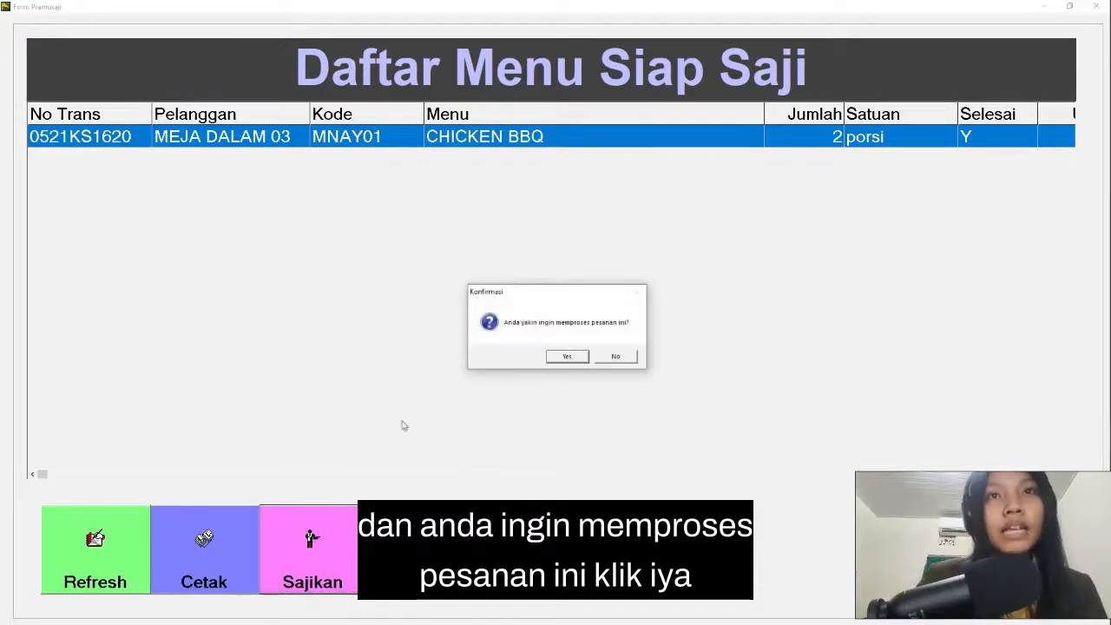
left_click(572, 361)
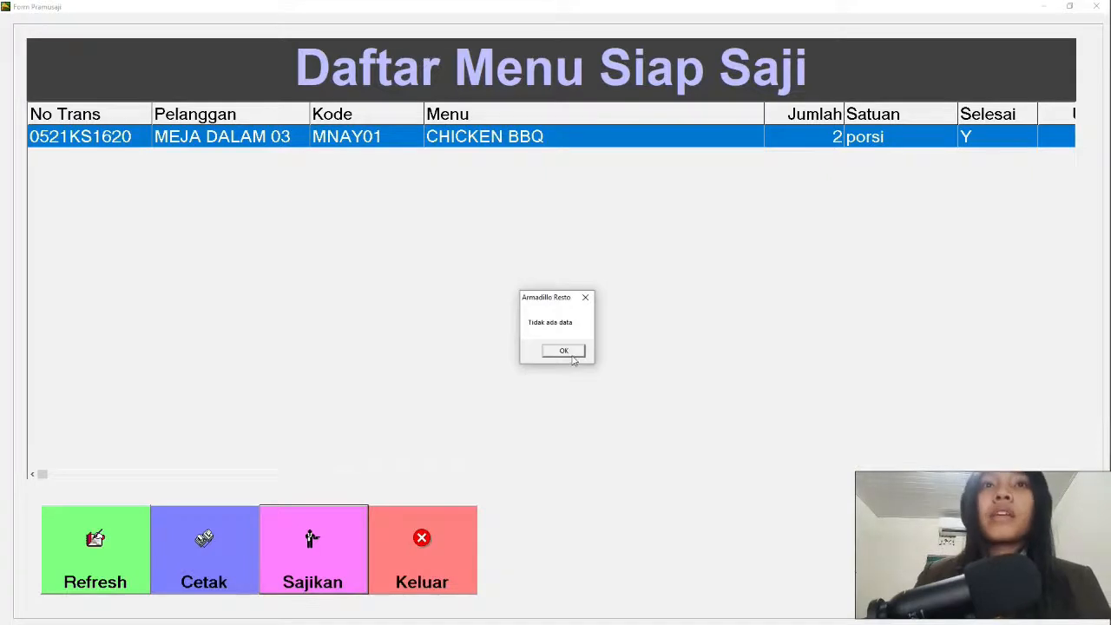
left_click(568, 350)
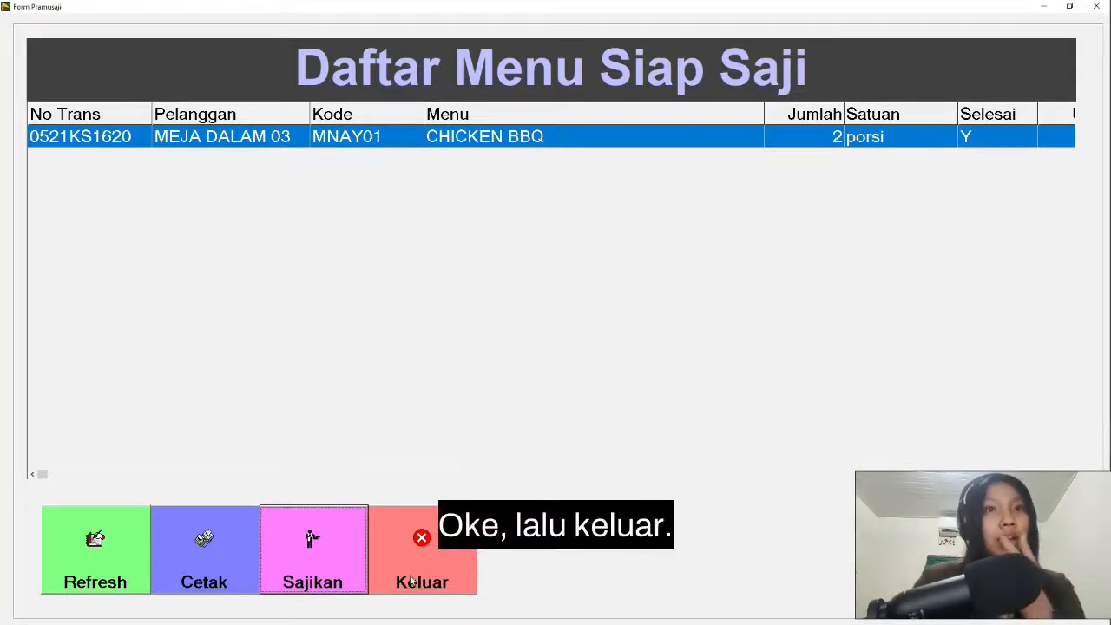
left_click(421, 538)
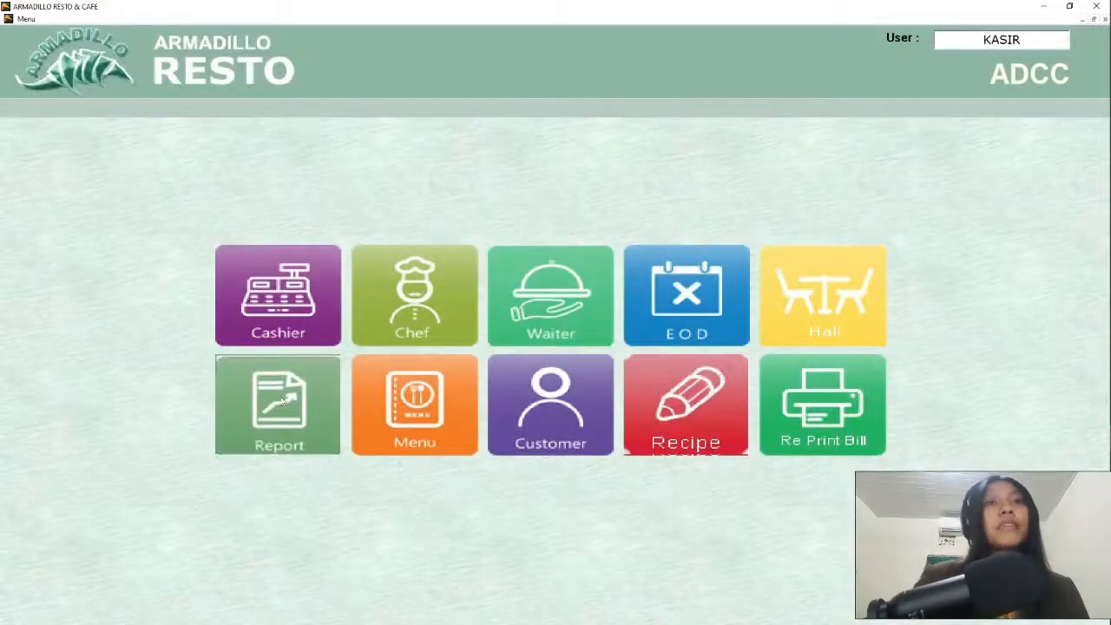
Step: Return to the cashier module and retrieve the pending 120,000 MEJA DALAM 03 transaction
left_click(276, 298)
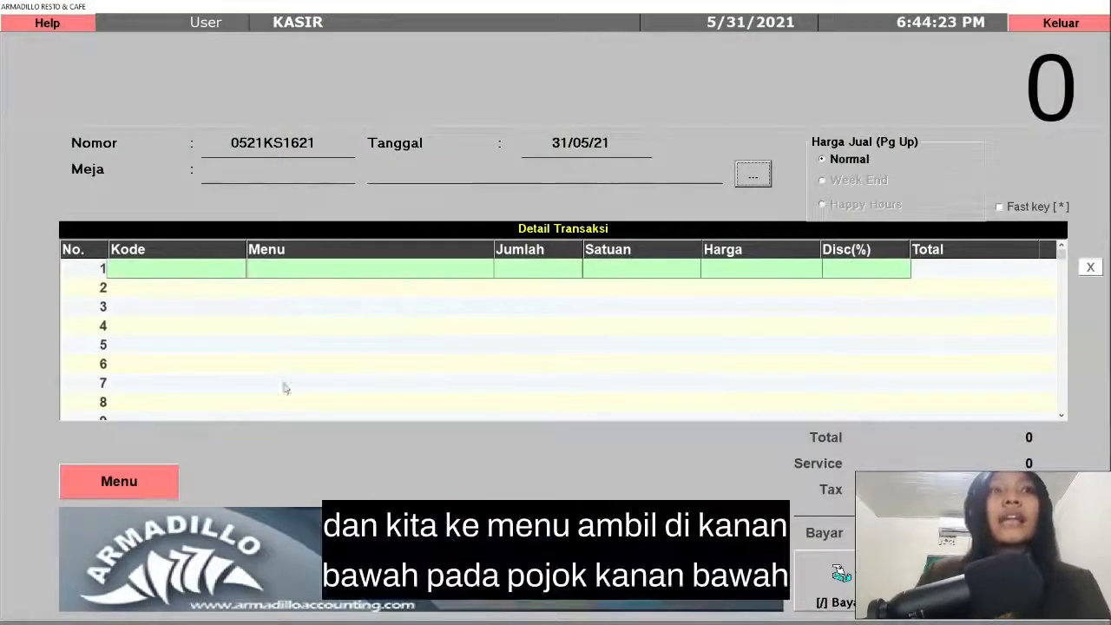
left_click(1042, 590)
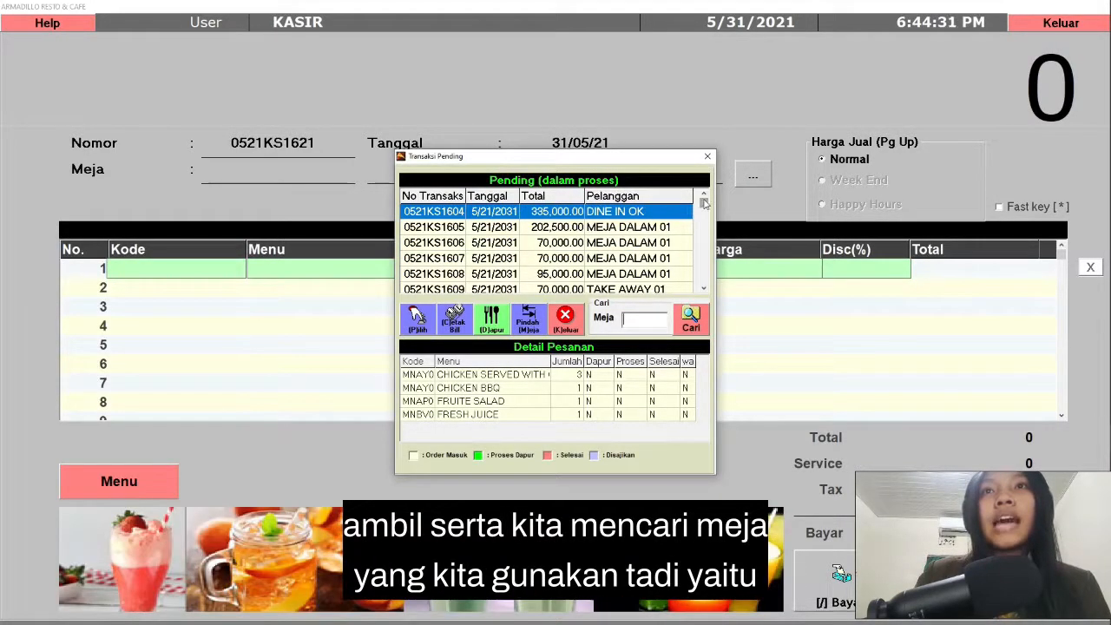
left_click_drag(704, 226, 703, 279)
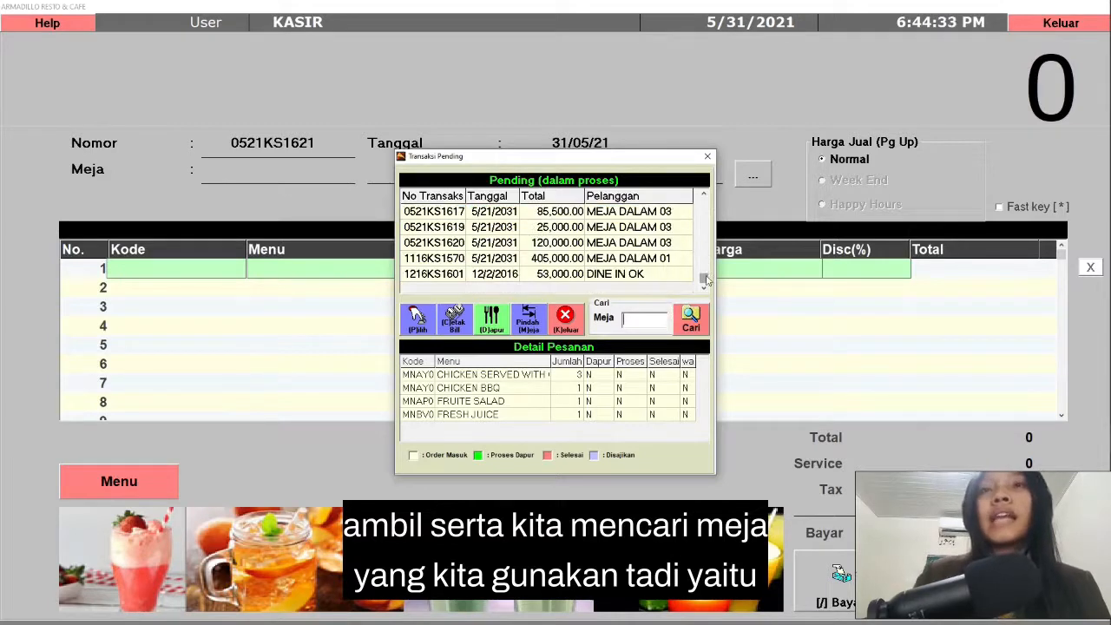
left_click(670, 246)
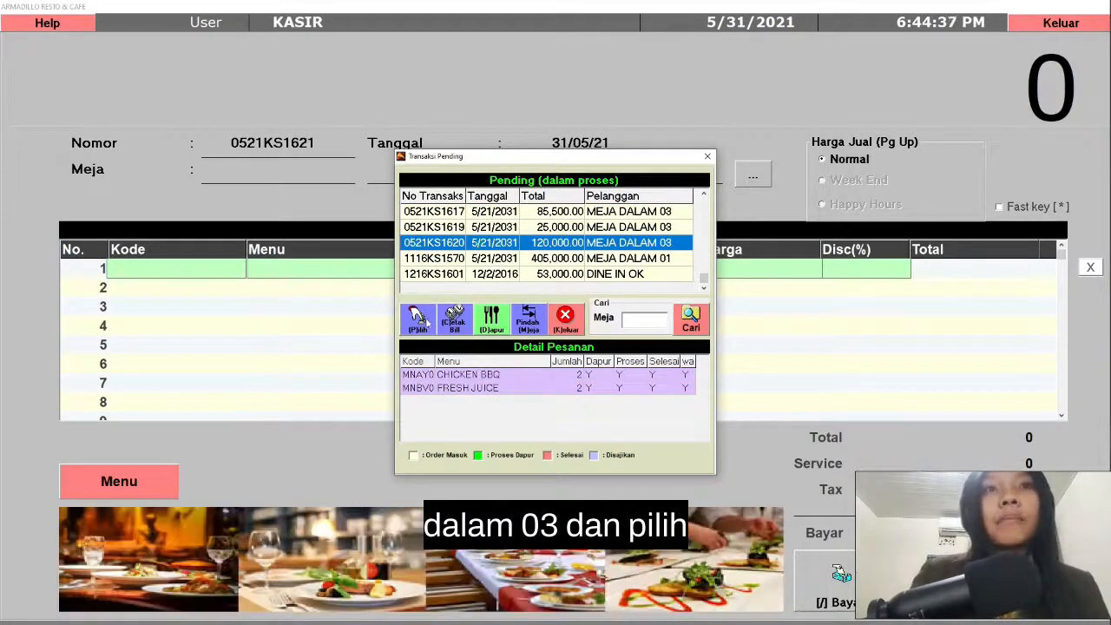
left_click(419, 319)
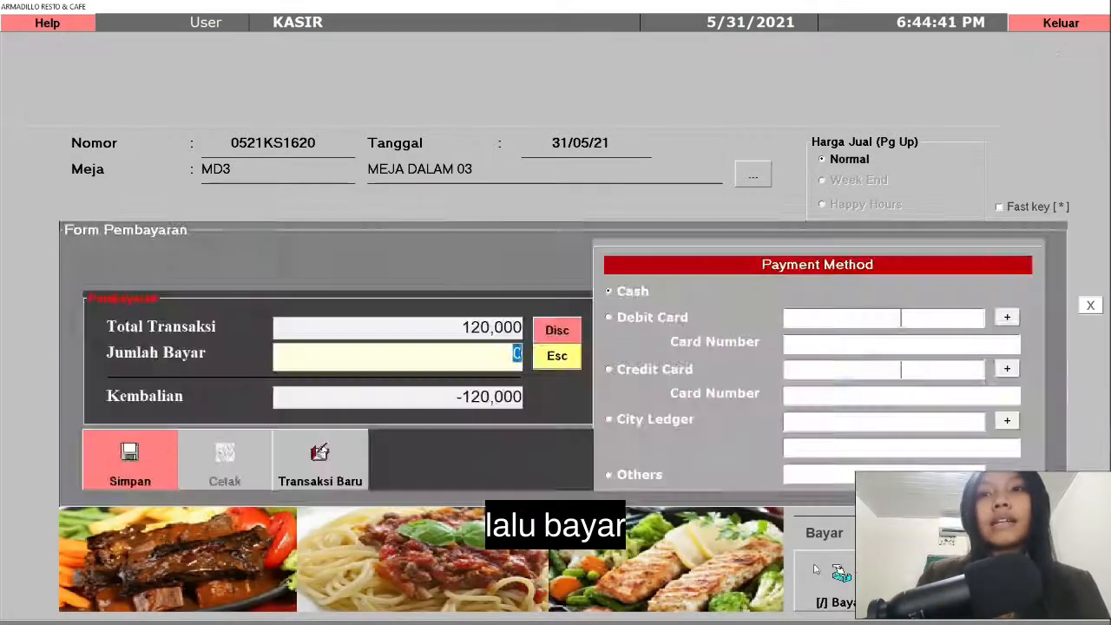
Step: Save a cash payment of 200000 for the MEJA DALAM 03 transaction and generate its printable bill
key("slash")
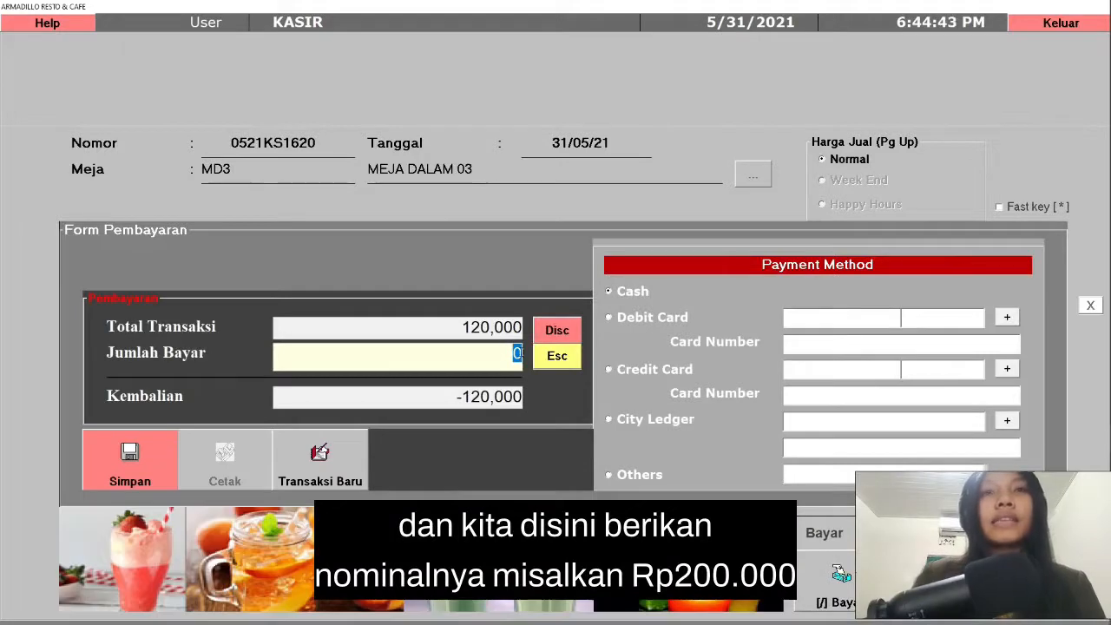
type("2")
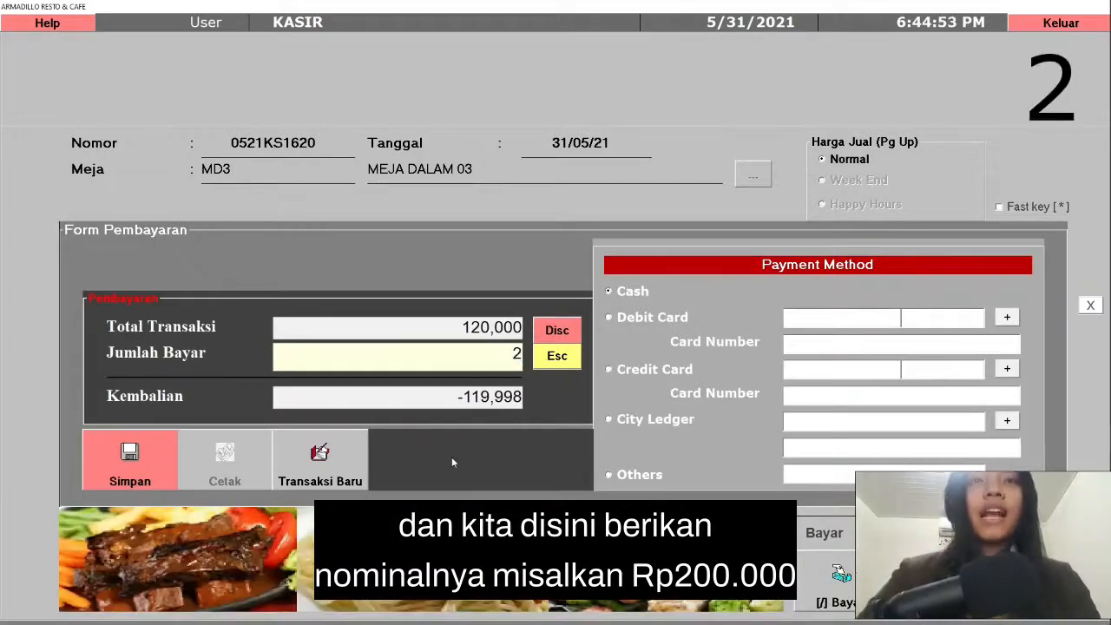
type("00000")
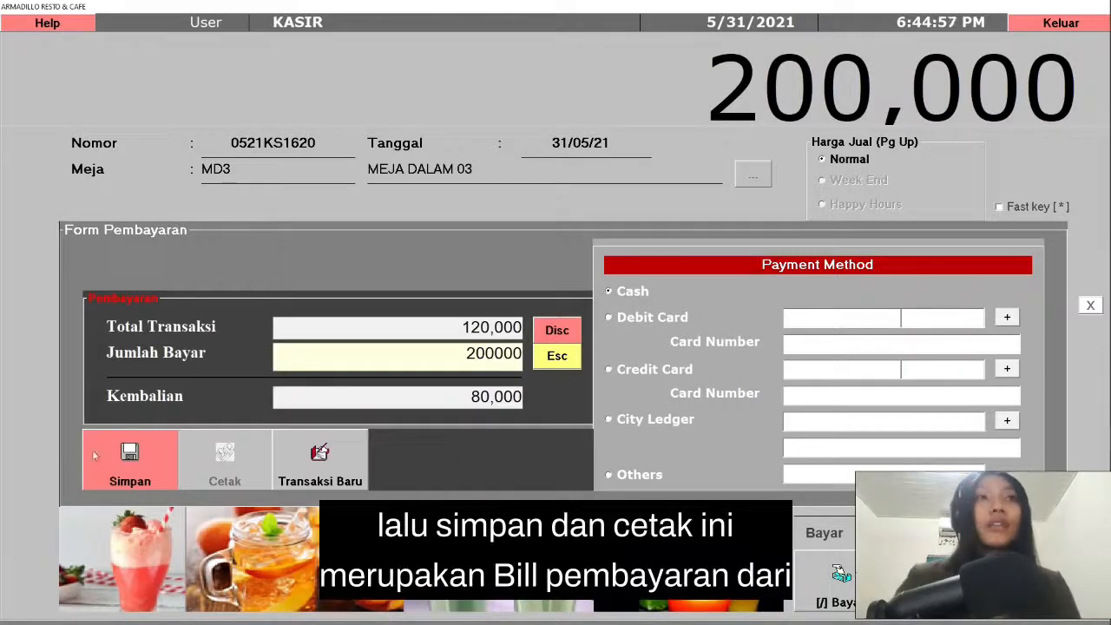
left_click(162, 486)
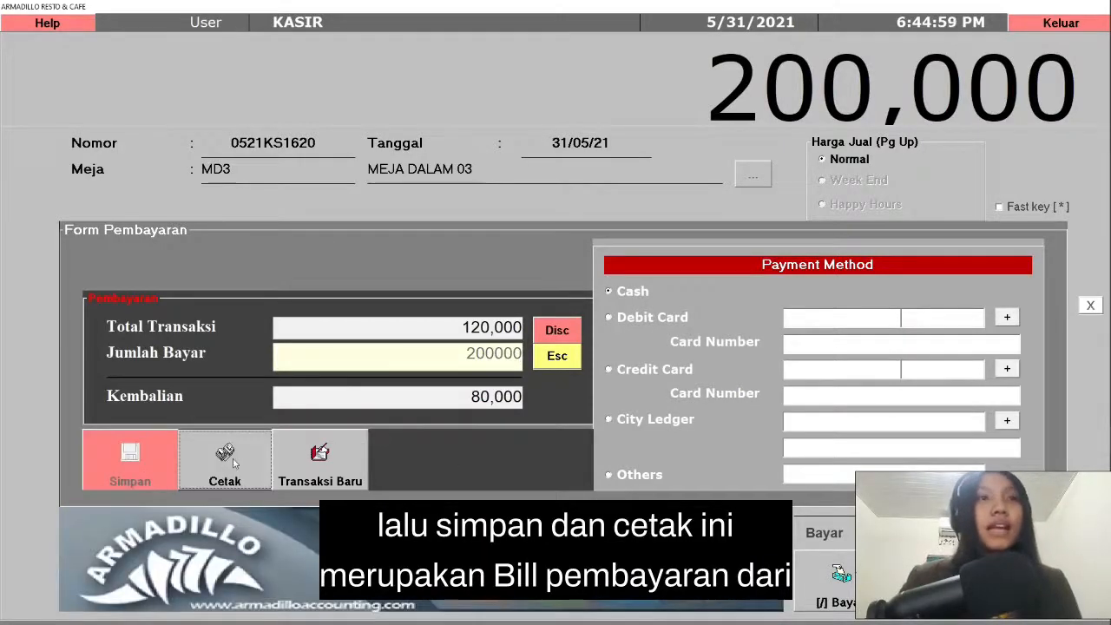
left_click(230, 461)
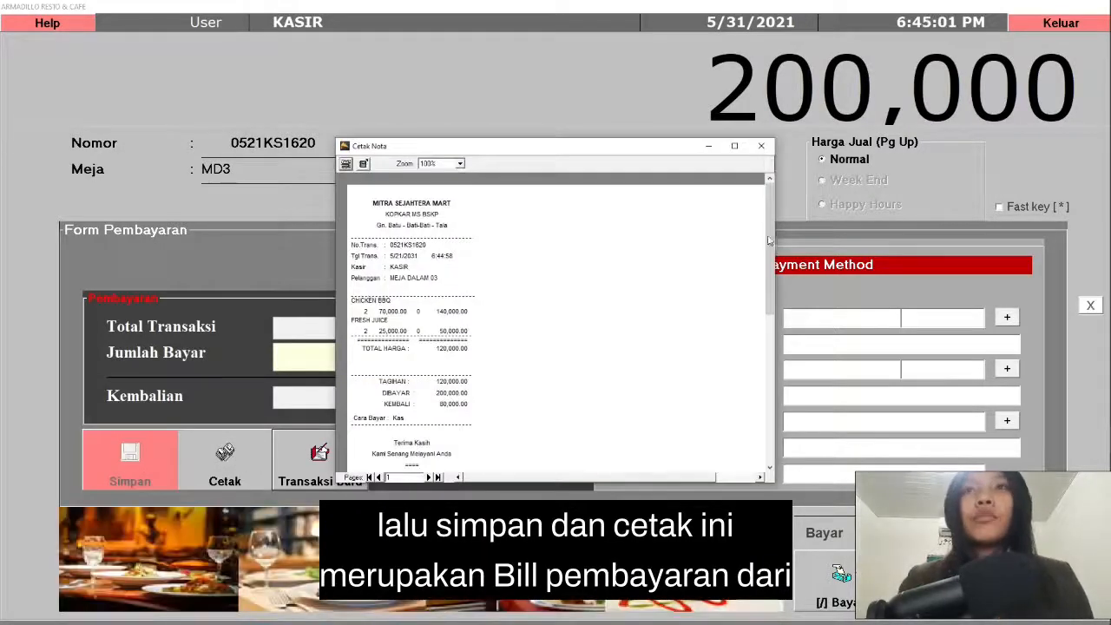
mouse_move(771, 238)
left_mouse_down()
mouse_move(769, 405)
mouse_move(769, 246)
left_mouse_up()
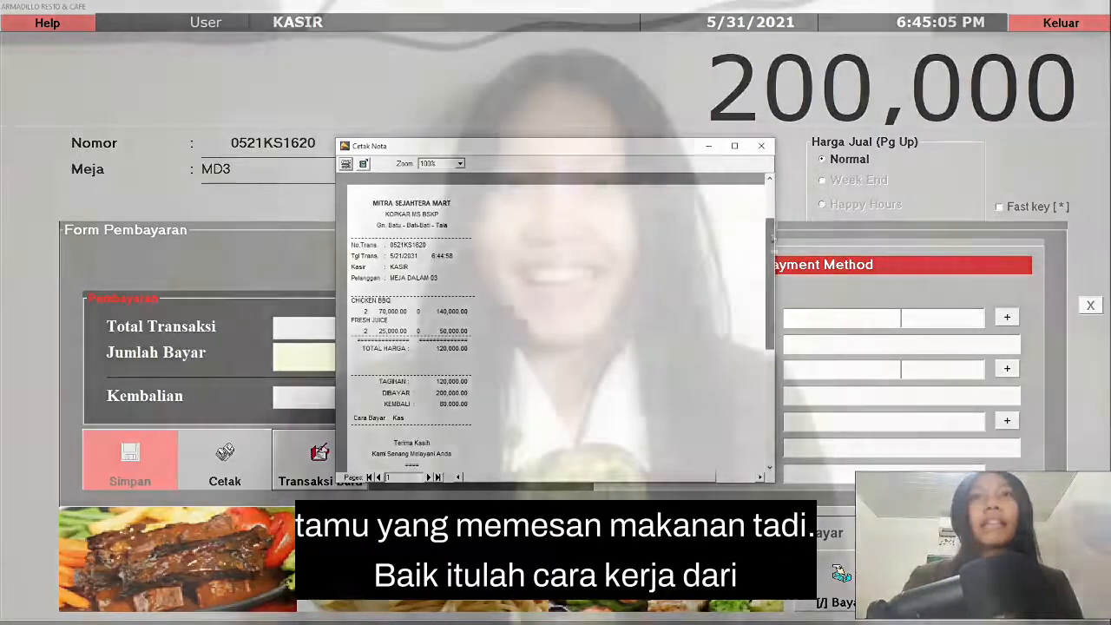